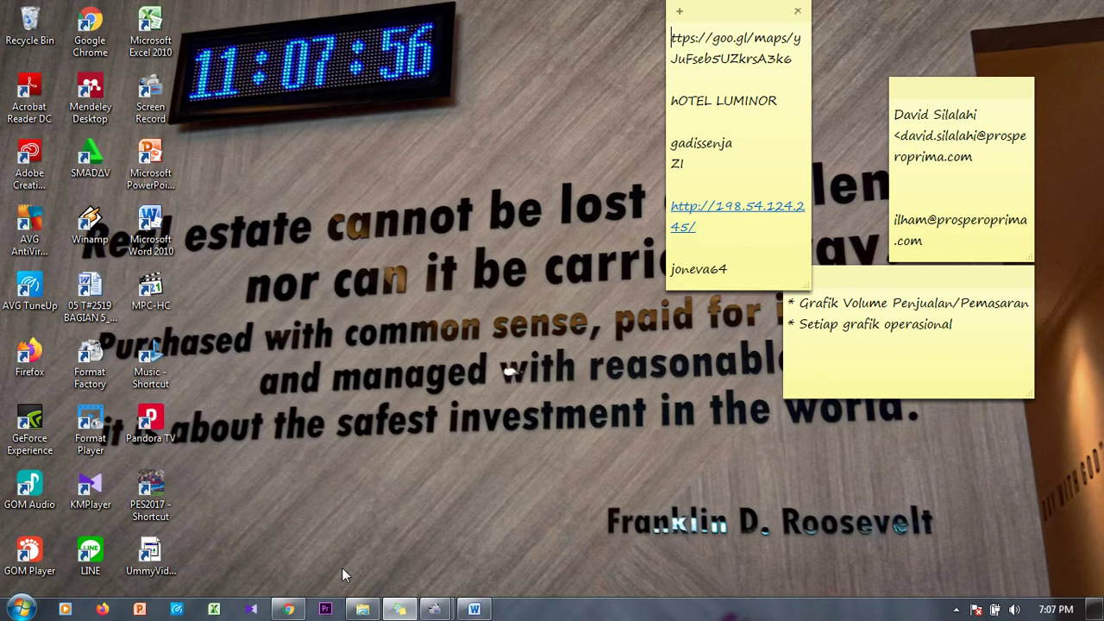
Step: Search 'google survei' in a new Chrome tab and open the Google Formulir introduction page
{"action": "left_click", "coordinate": [292, 608]}
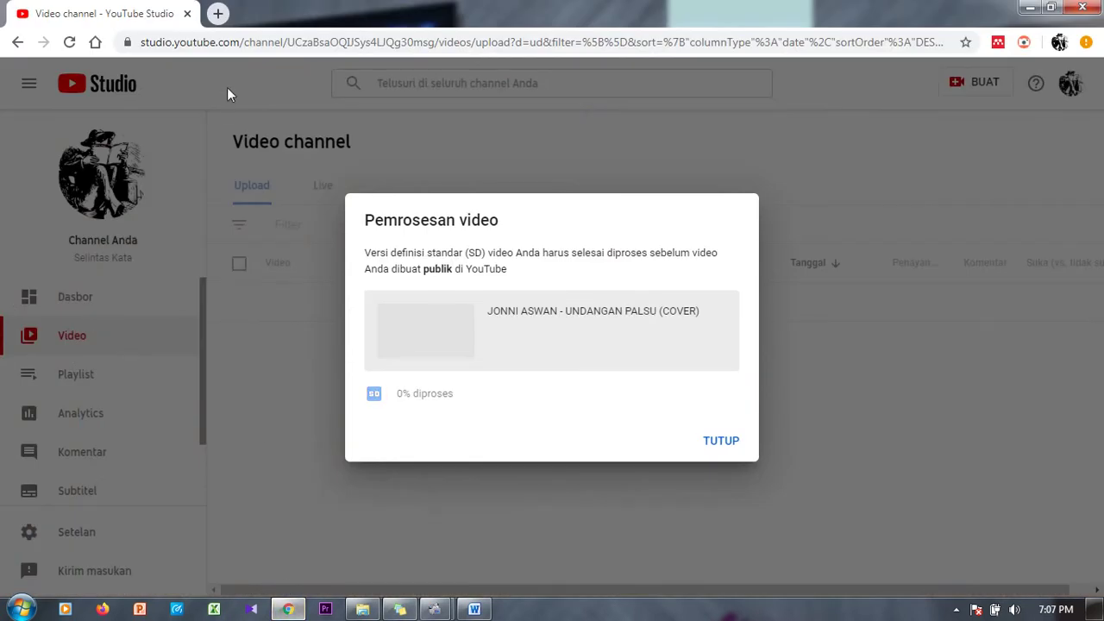
{"action": "left_click", "coordinate": [217, 13]}
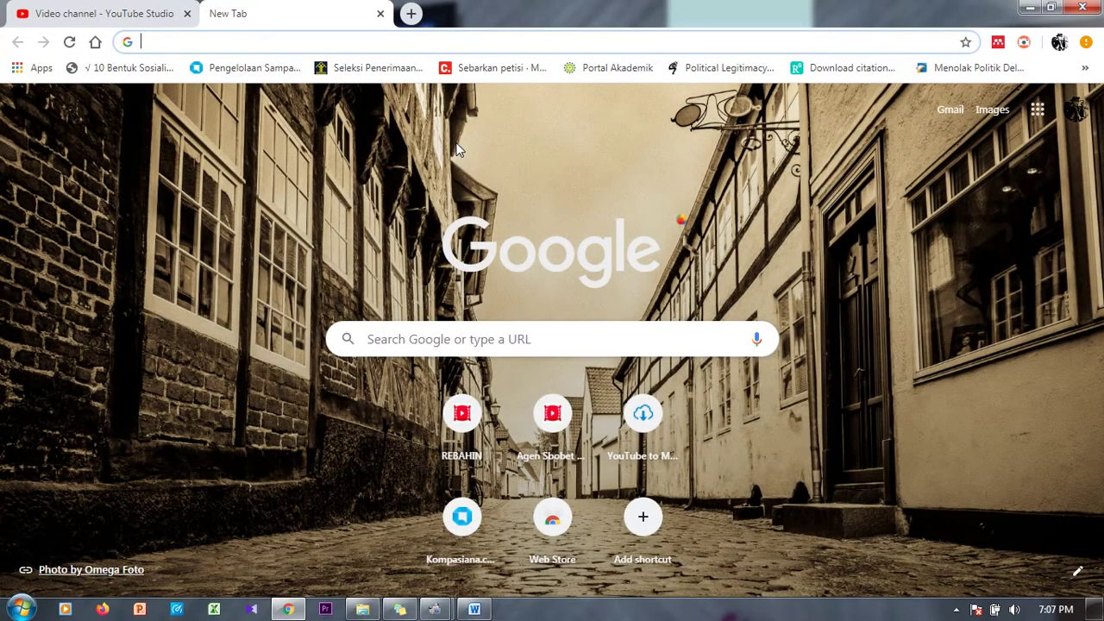
{"action": "type", "text": "GOOGL"}
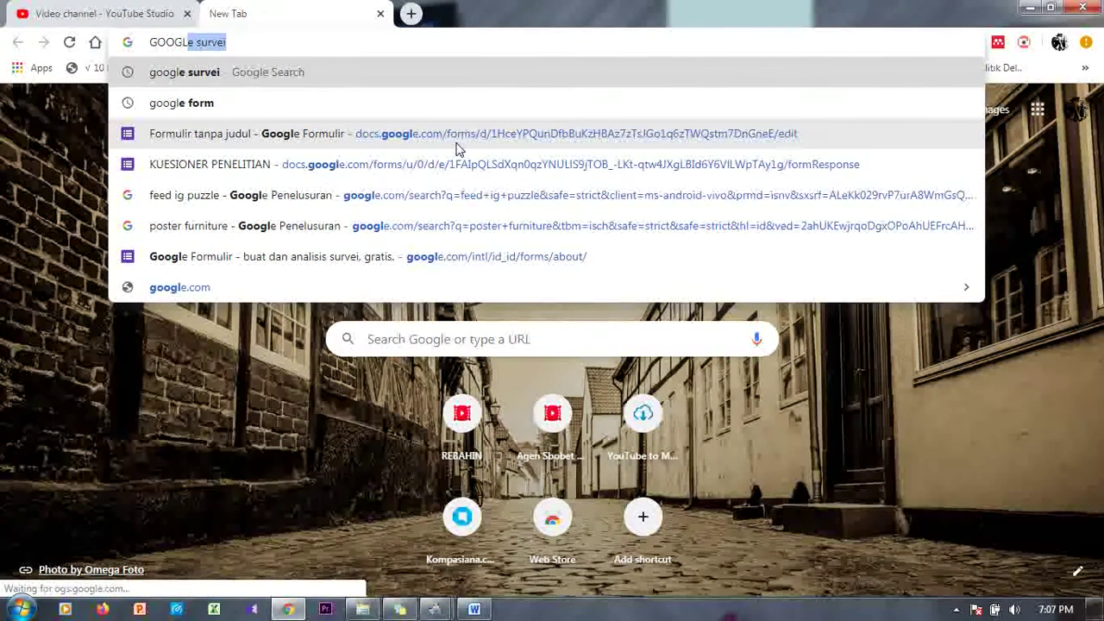
{"action": "key", "text": "Return"}
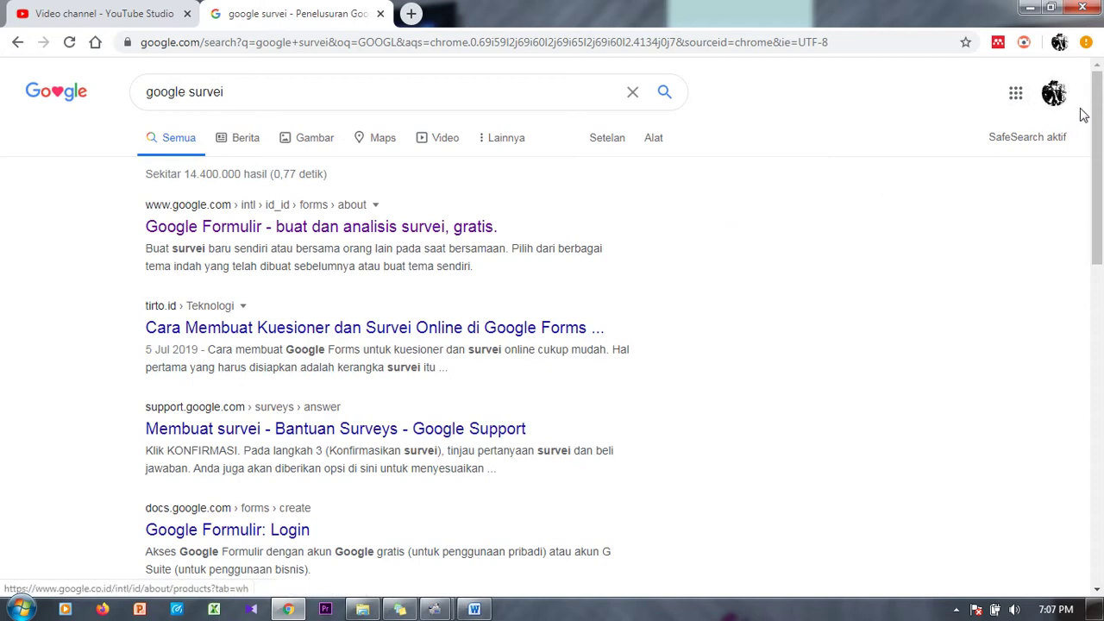
{"action": "left_click", "coordinate": [1015, 93]}
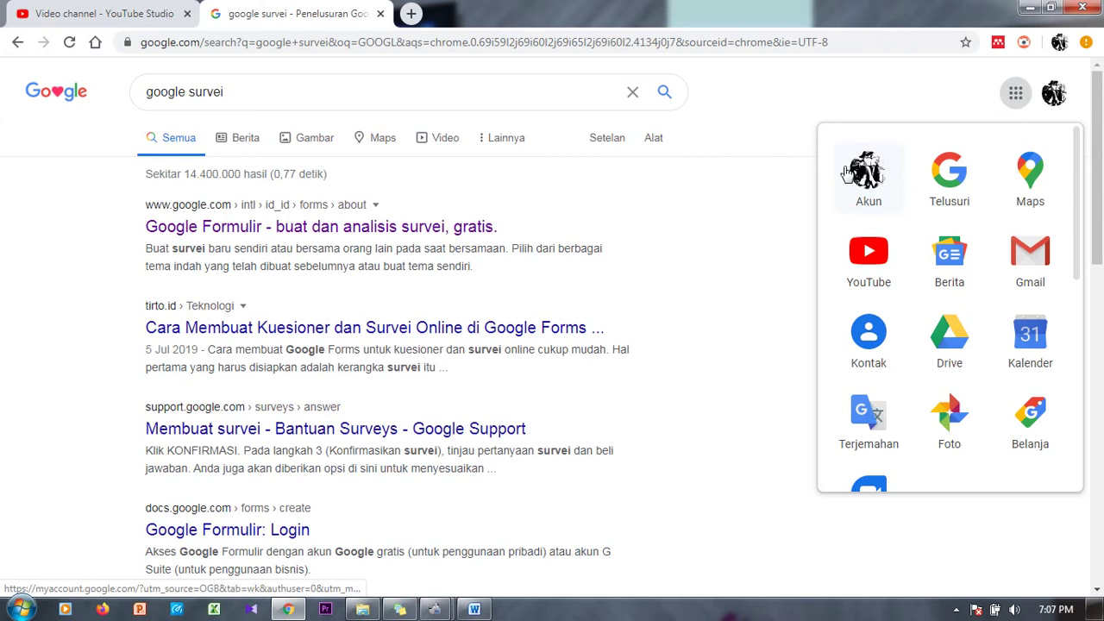
{"action": "left_click", "coordinate": [891, 86]}
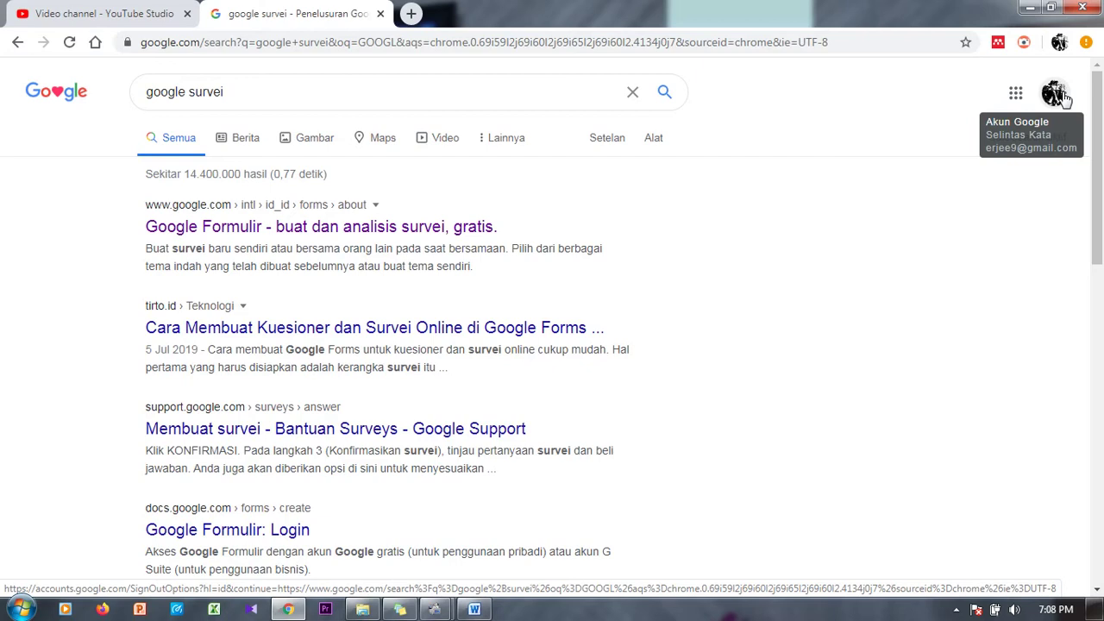
{"action": "left_click", "coordinate": [438, 228]}
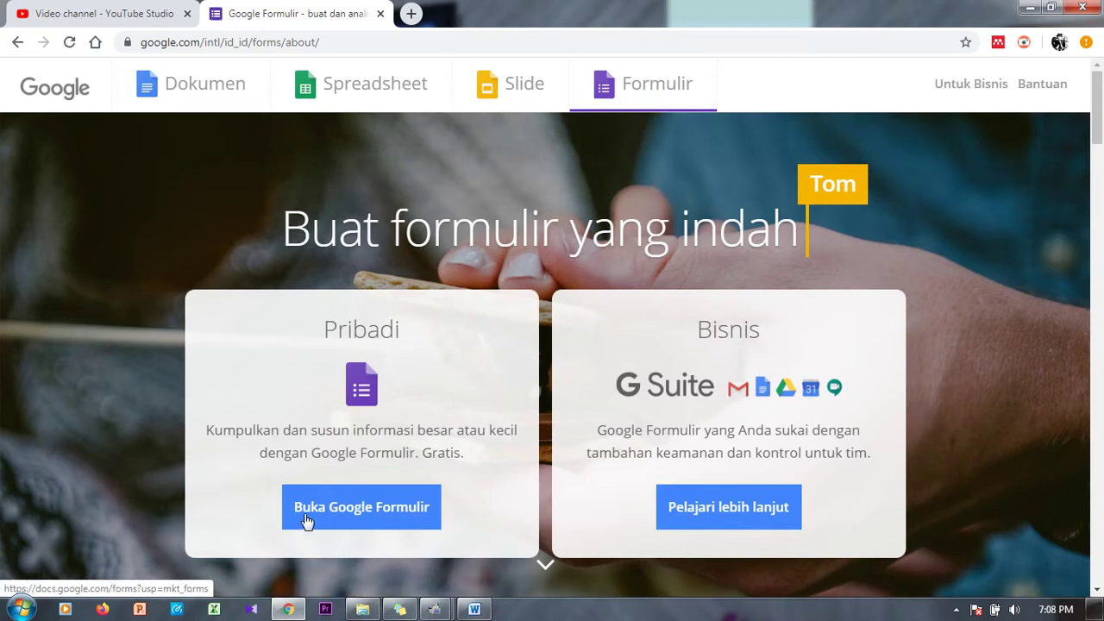
Step: Go to the Google Forms home and start a new blank (Kosong) form
{"action": "left_click", "coordinate": [410, 527]}
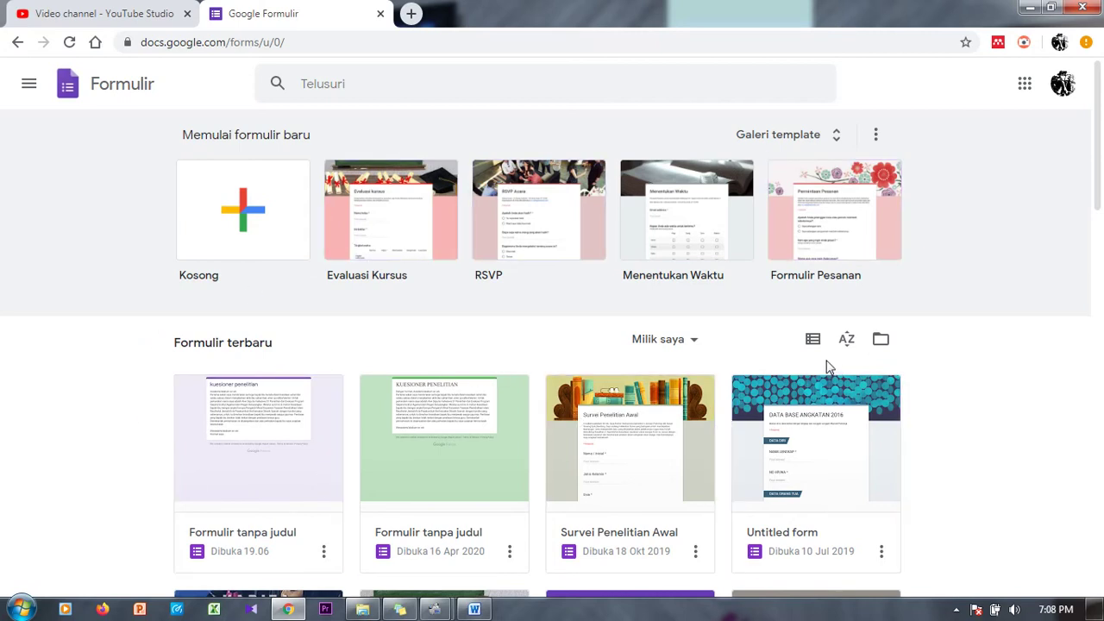
{"action": "left_click_drag", "start_coordinate": [1099, 161], "coordinate": [1099, 200]}
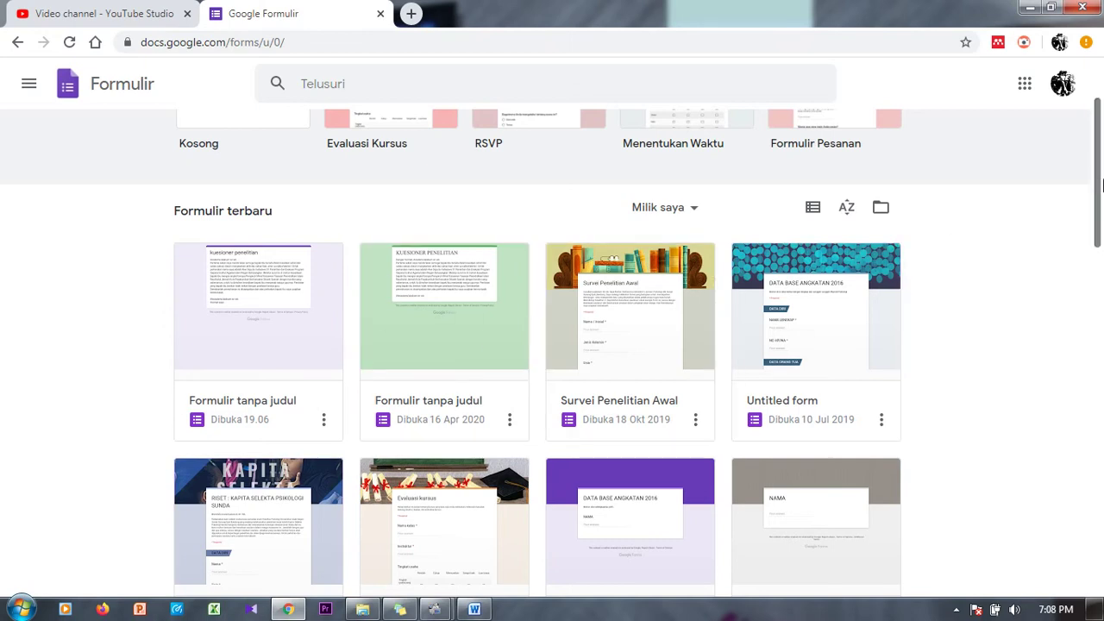
{"action": "scroll", "coordinate": [1097, 188], "scroll_direction": "up", "scroll_amount": 2}
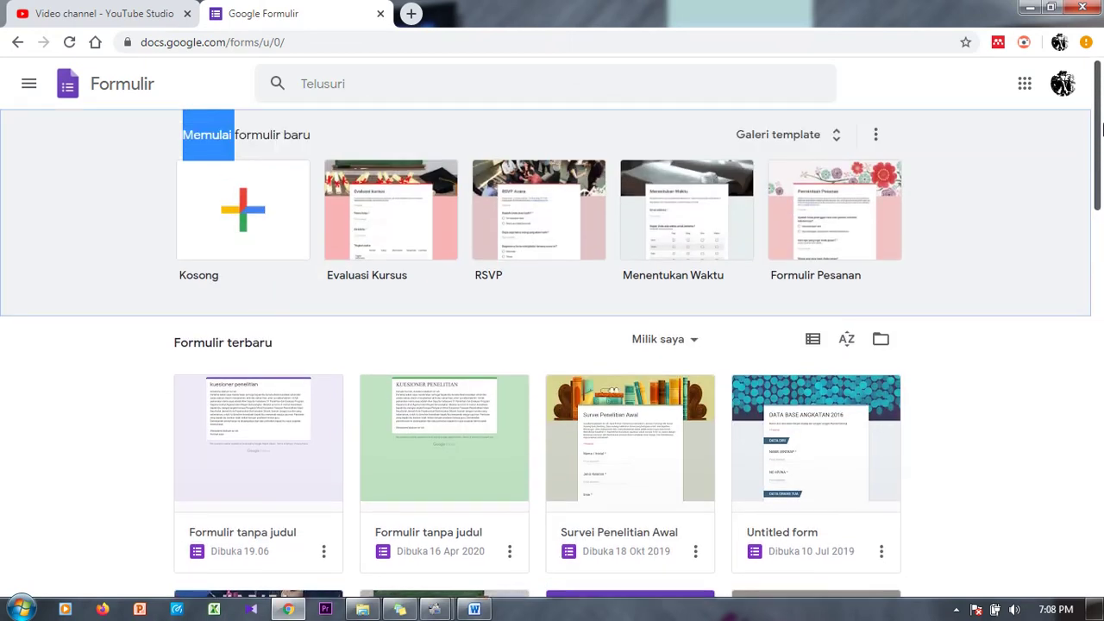
{"action": "left_click", "coordinate": [269, 231]}
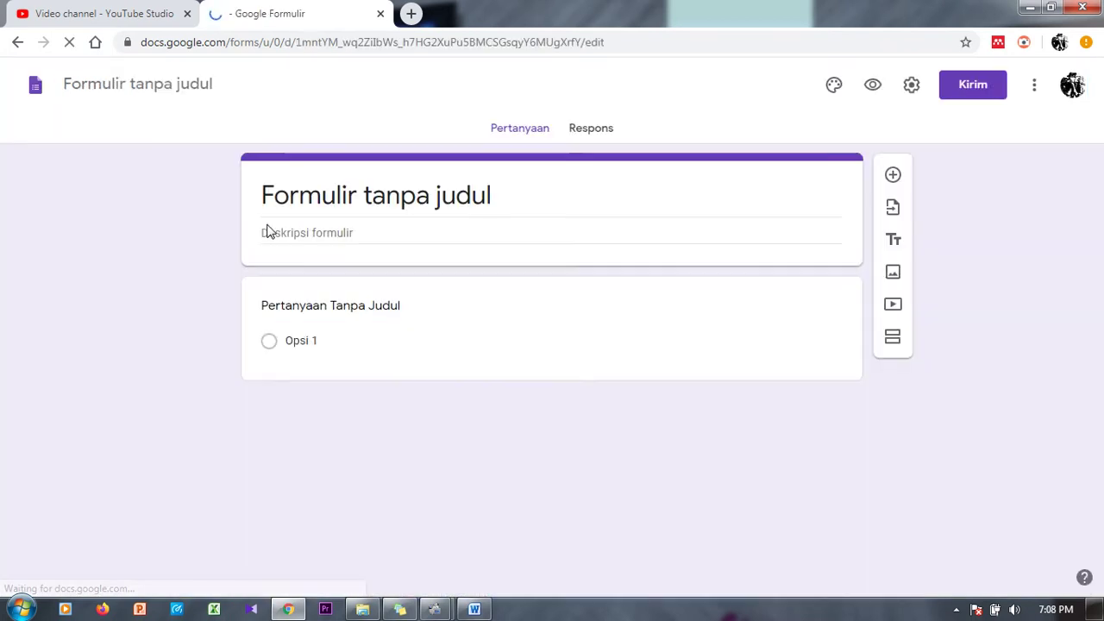
Step: Replace the default 'Formulir tanpa judul' title with 'kuesioner evaluasi kerja'
{"action": "left_click", "coordinate": [493, 195]}
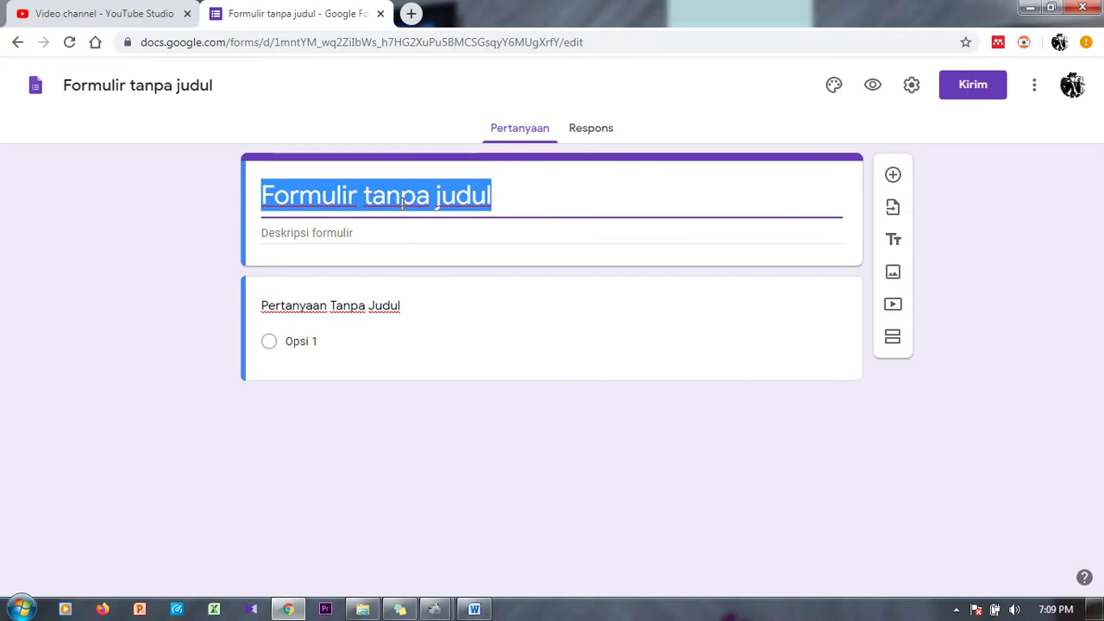
{"action": "left_click", "coordinate": [591, 130]}
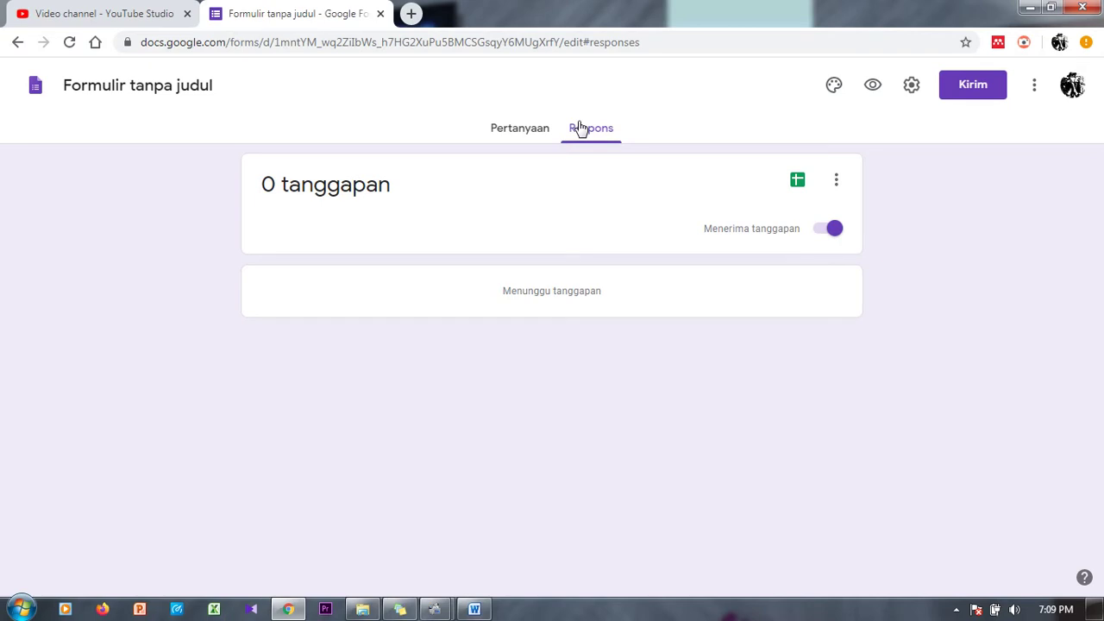
{"action": "left_click", "coordinate": [515, 131]}
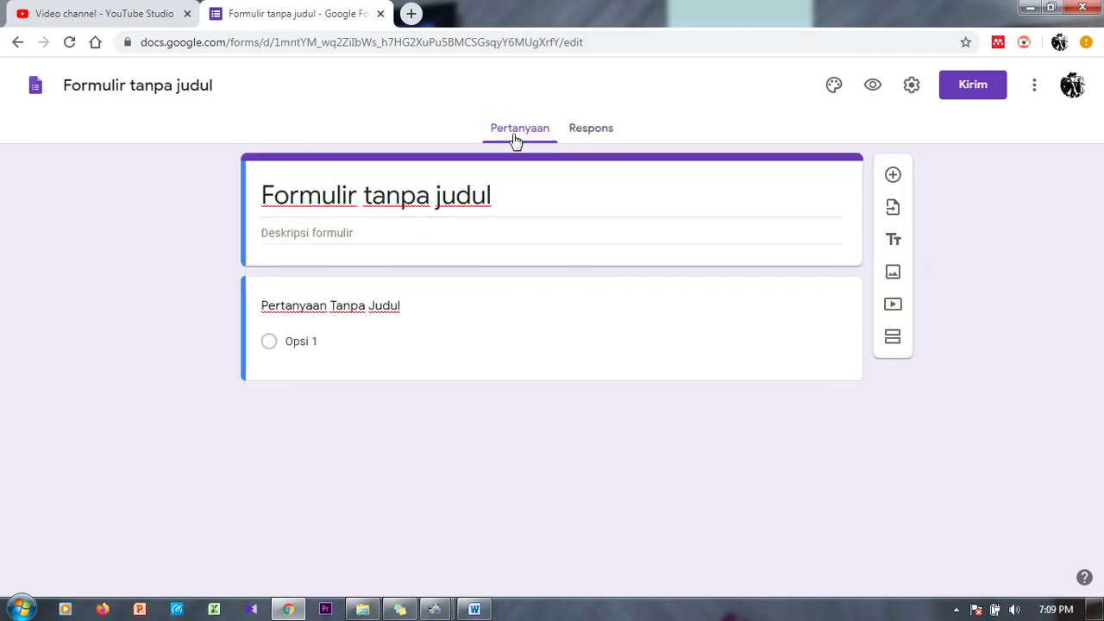
{"action": "left_click", "coordinate": [494, 202]}
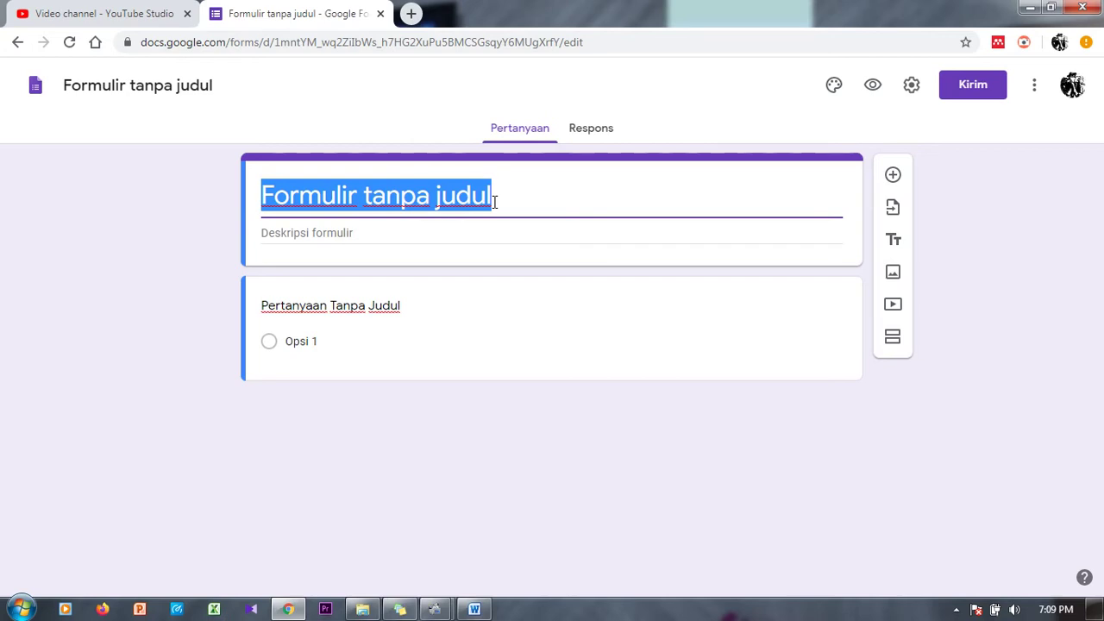
{"action": "type", "text": "kuesioner"}
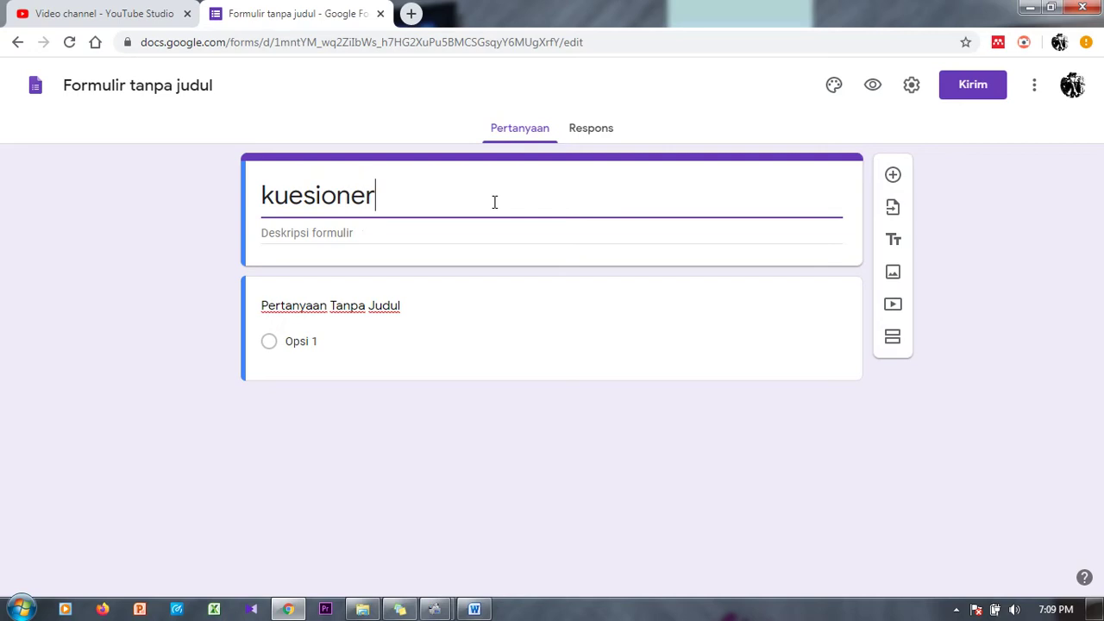
{"action": "type", "text": " evalua"}
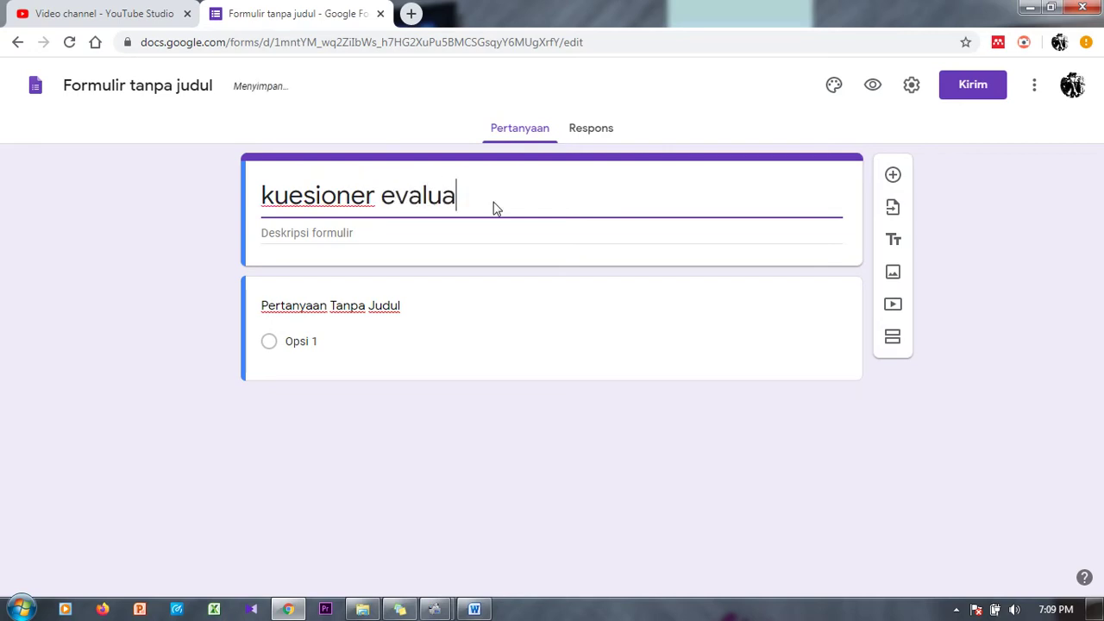
{"action": "type", "text": "si kerj"}
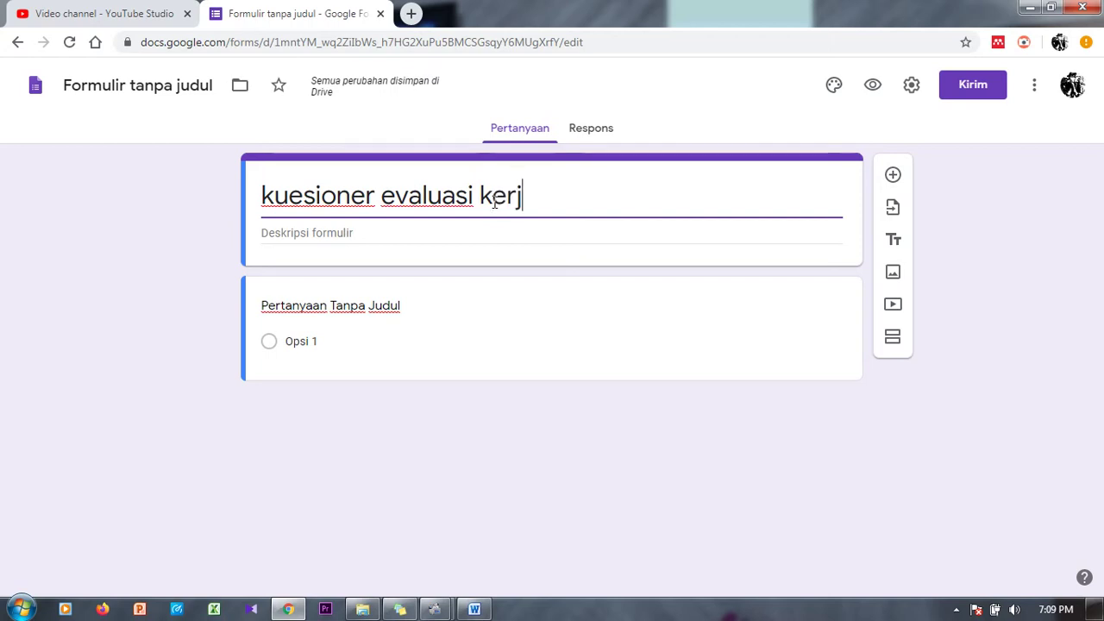
{"action": "type", "text": "a"}
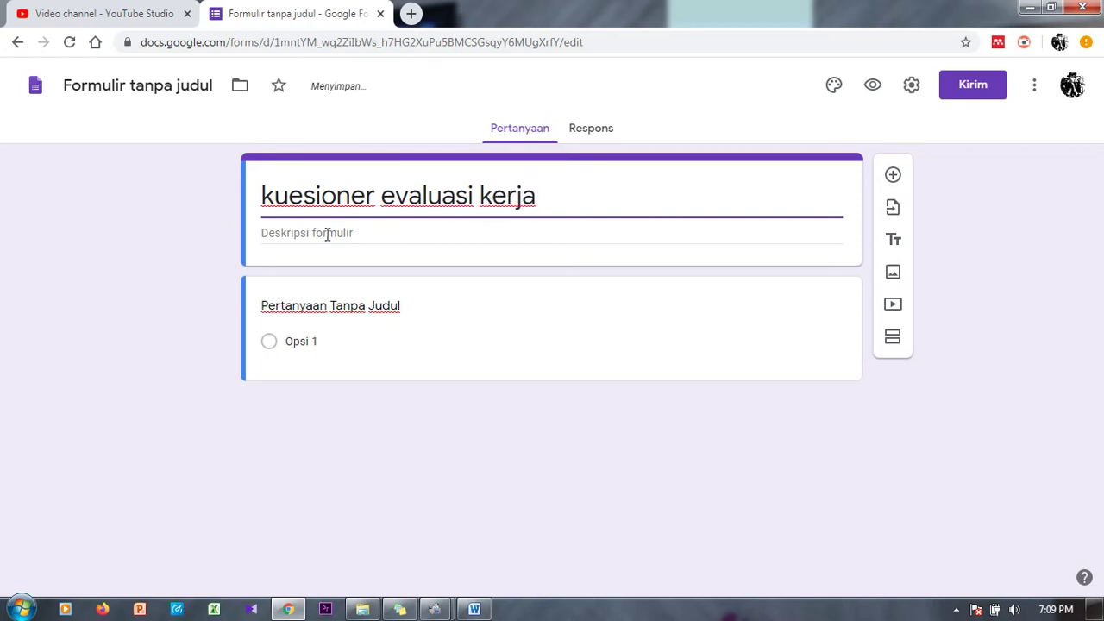
{"action": "left_click", "coordinate": [327, 231]}
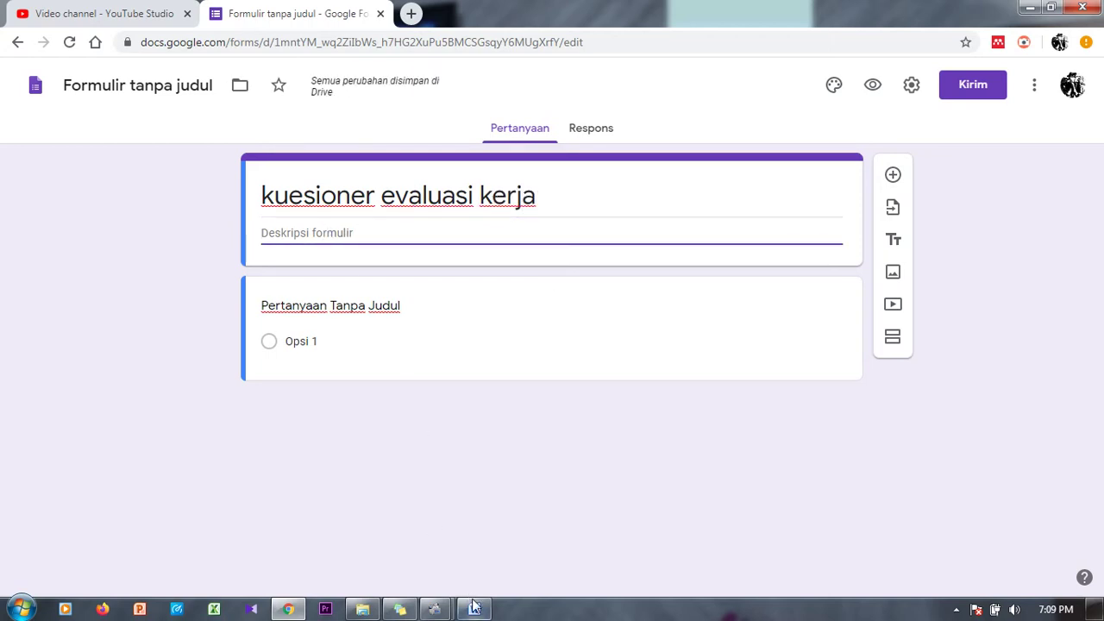
Step: Paste the Word letter's text, from Assalamu'alaikum to terima kasih, into the form description
{"action": "left_click", "coordinate": [482, 553]}
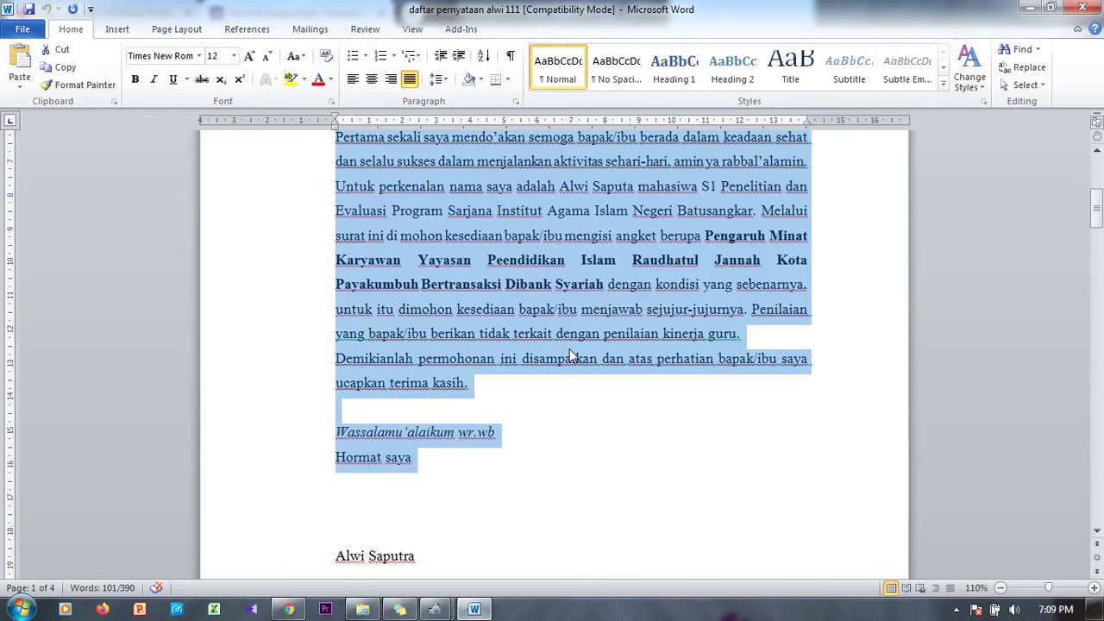
{"action": "left_click_drag", "start_coordinate": [1096, 226], "coordinate": [1096, 216]}
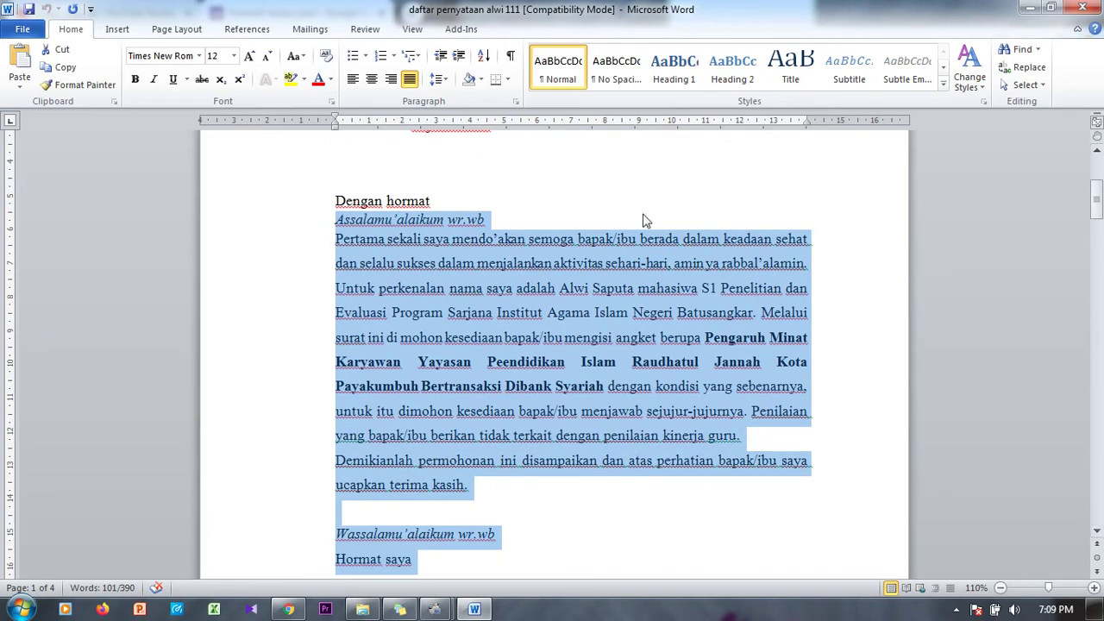
{"action": "left_click", "coordinate": [382, 239]}
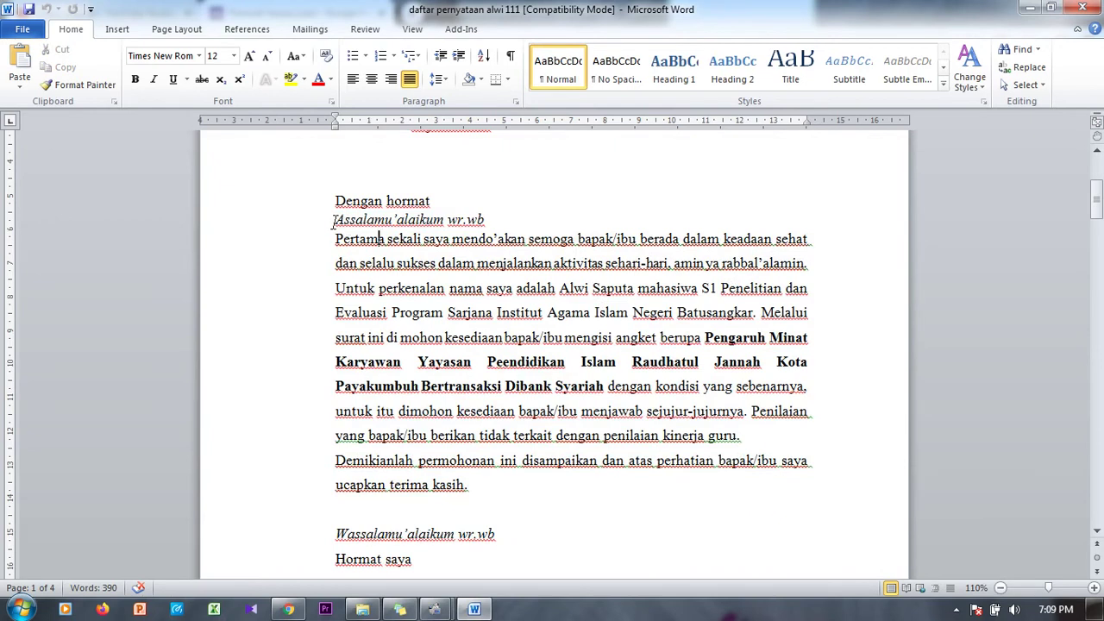
{"action": "left_click_drag", "start_coordinate": [334, 220], "coordinate": [340, 514]}
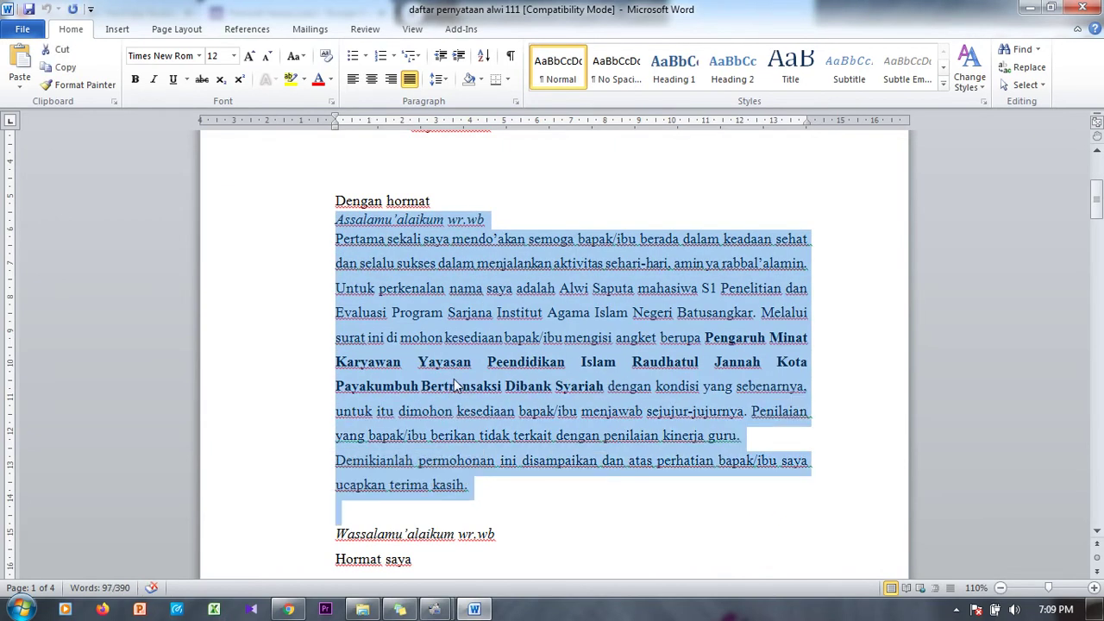
{"action": "left_click", "coordinate": [288, 609]}
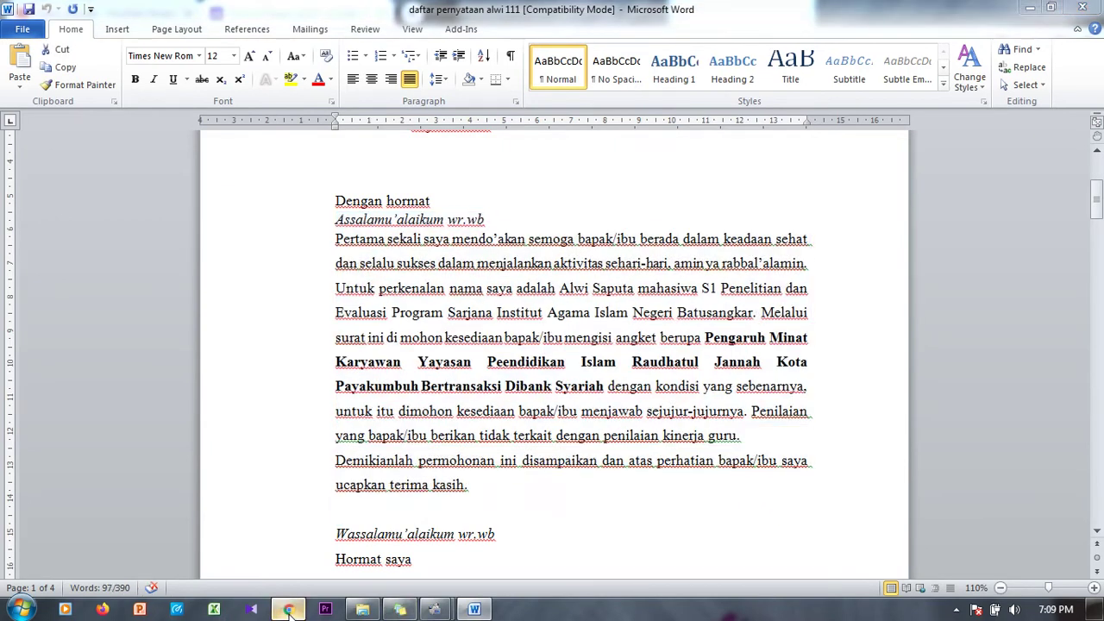
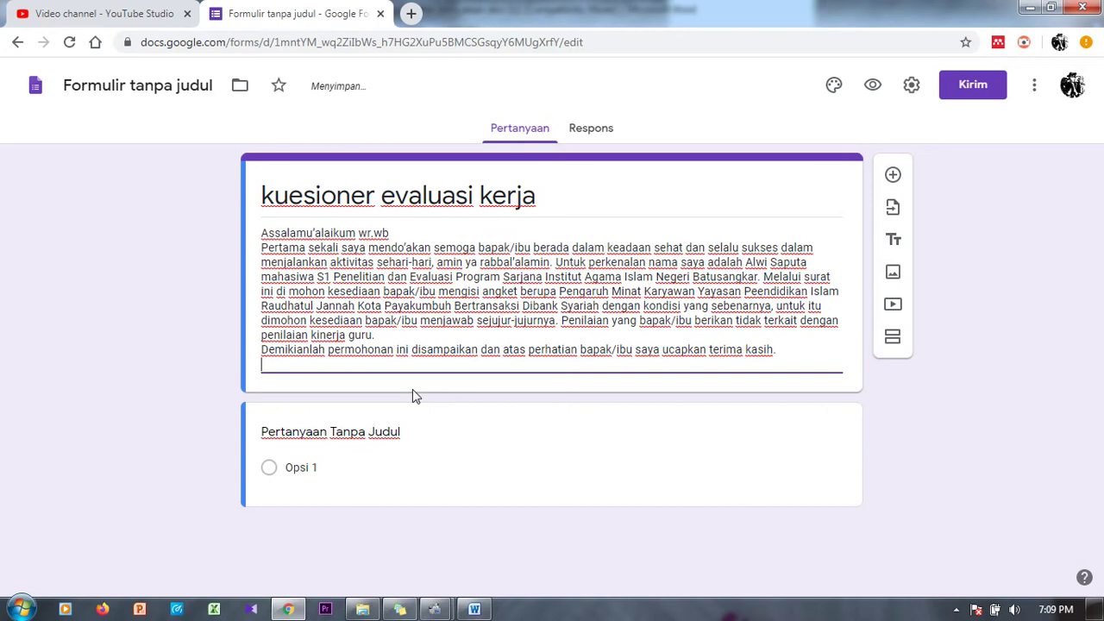
{"action": "left_click", "coordinate": [276, 194]}
{"action": "left_click", "coordinate": [275, 194]}
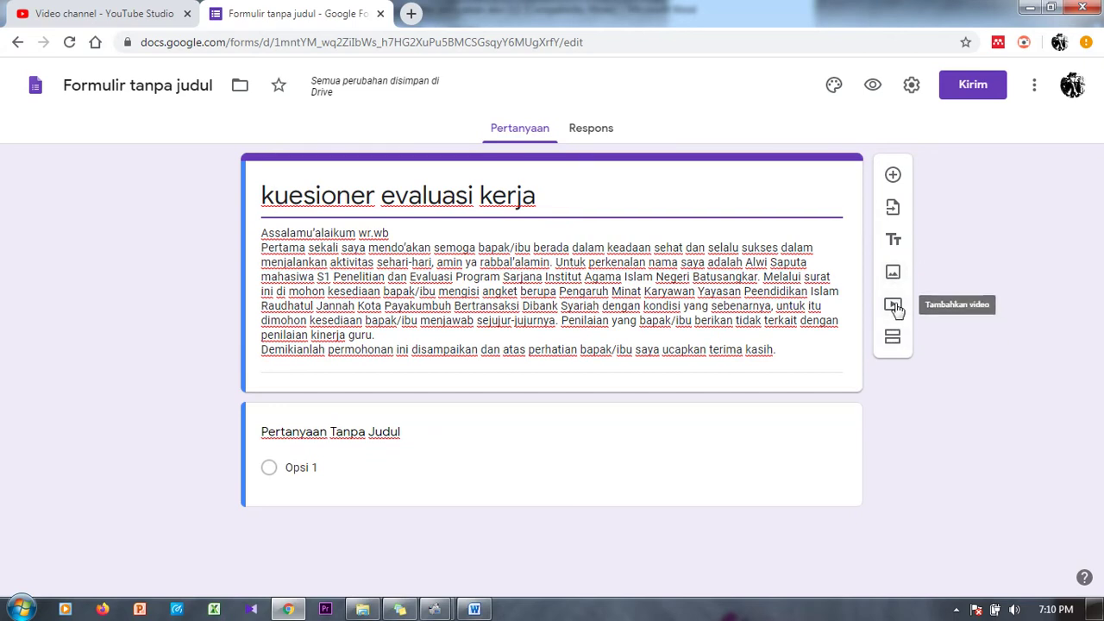
{"action": "left_click", "coordinate": [896, 307]}
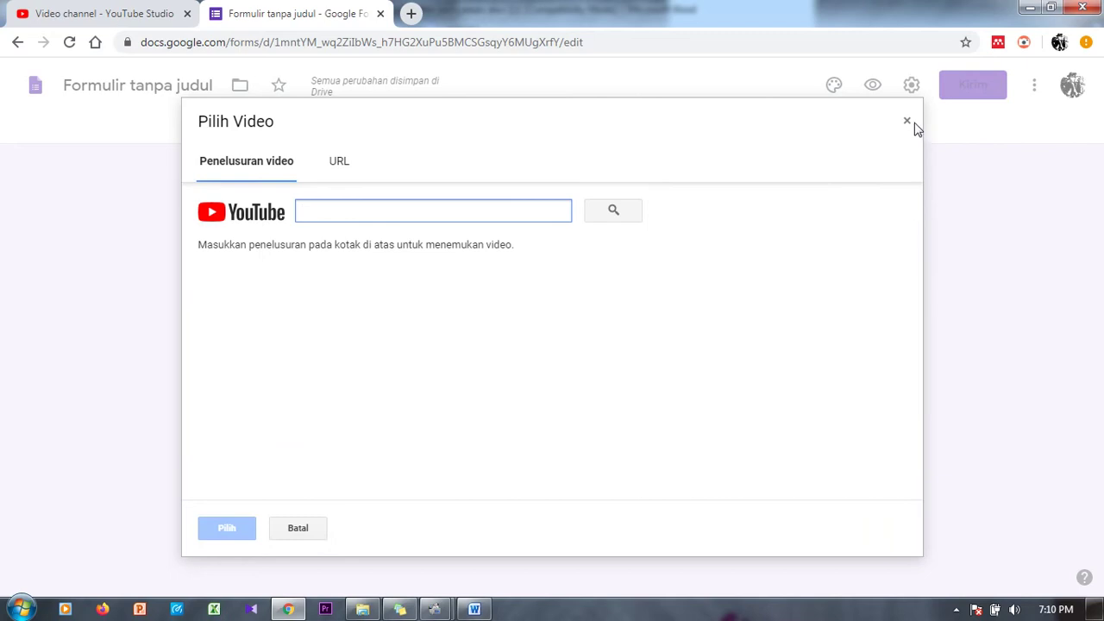
{"action": "left_click", "coordinate": [914, 125]}
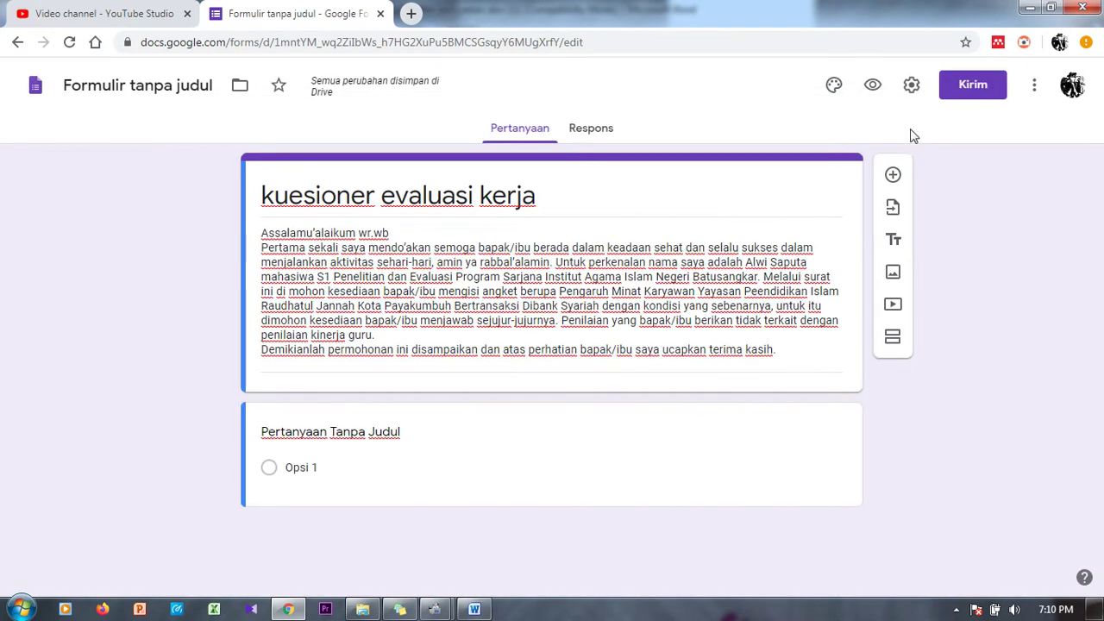
Step: Add a section titled IDENTITAS with a short-answer question titled NAMA
{"action": "left_click", "coordinate": [895, 343]}
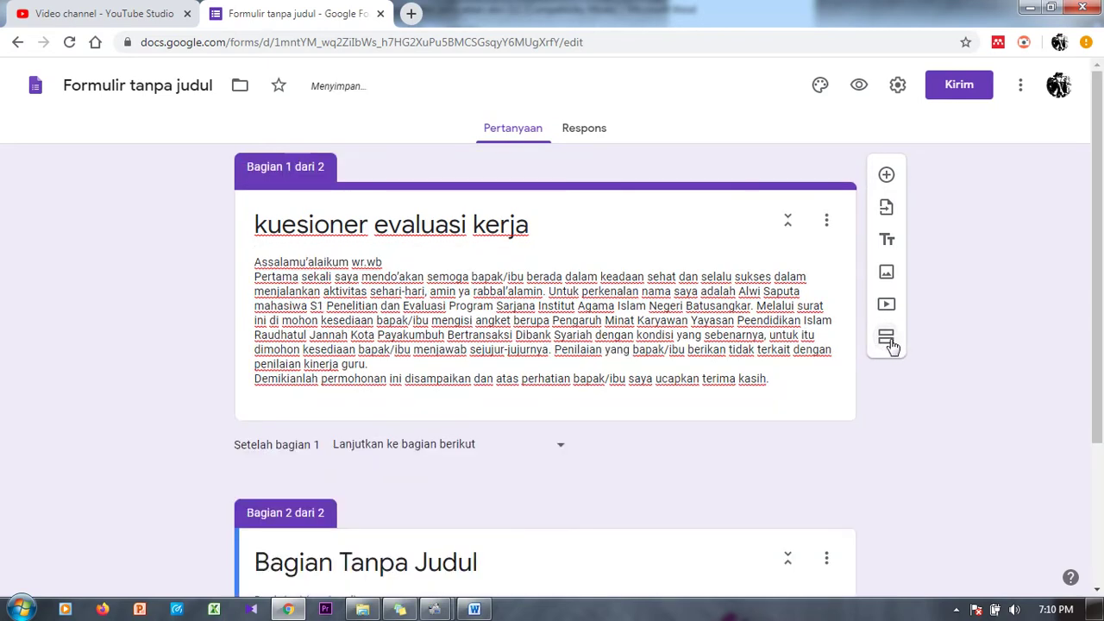
{"action": "left_click_drag", "start_coordinate": [1100, 265], "coordinate": [1092, 374]}
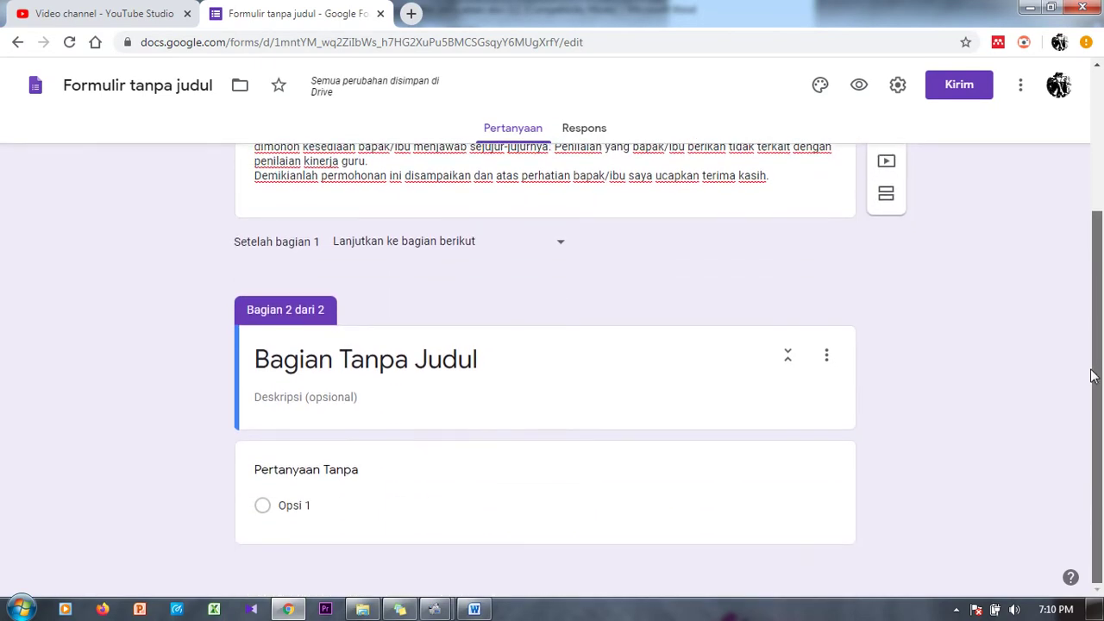
{"action": "left_click", "coordinate": [562, 360]}
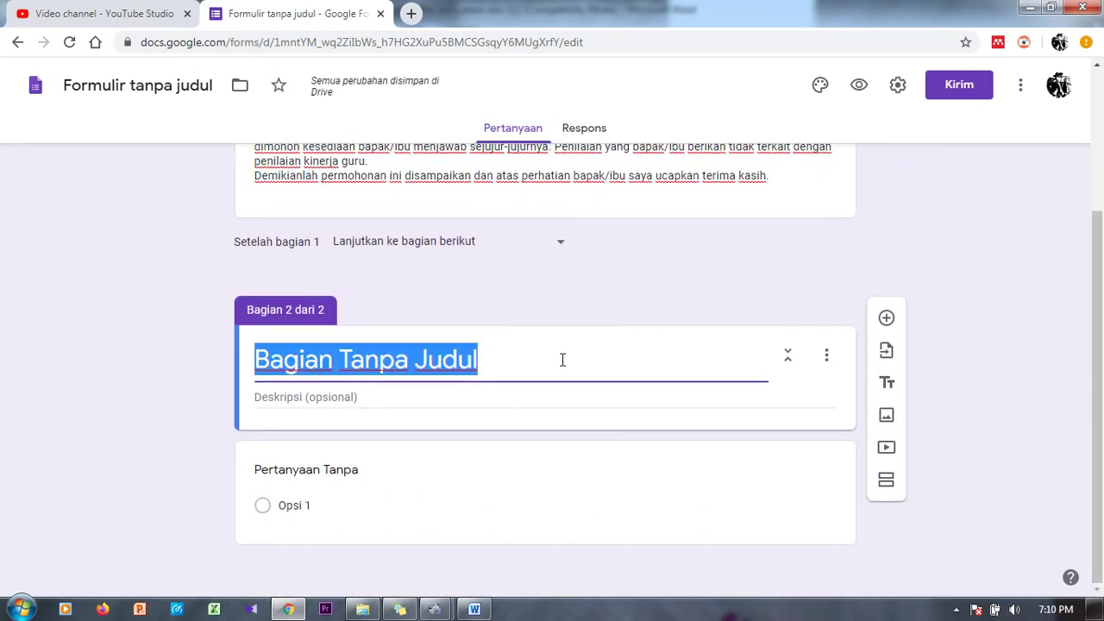
{"action": "type", "text": "IDENTITAS"}
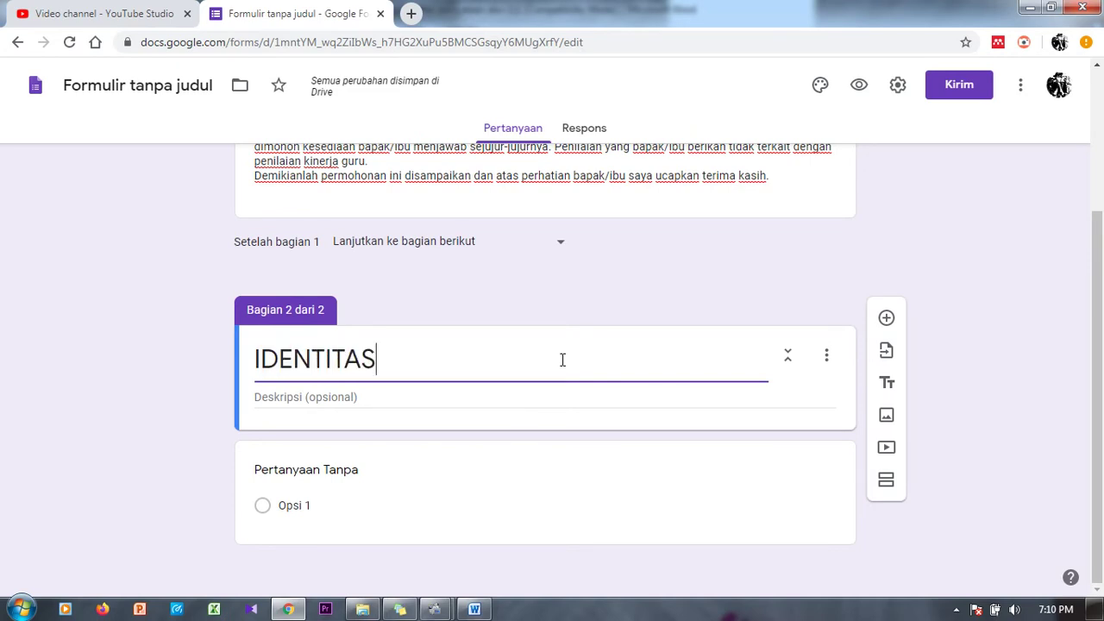
{"action": "left_click", "coordinate": [769, 477]}
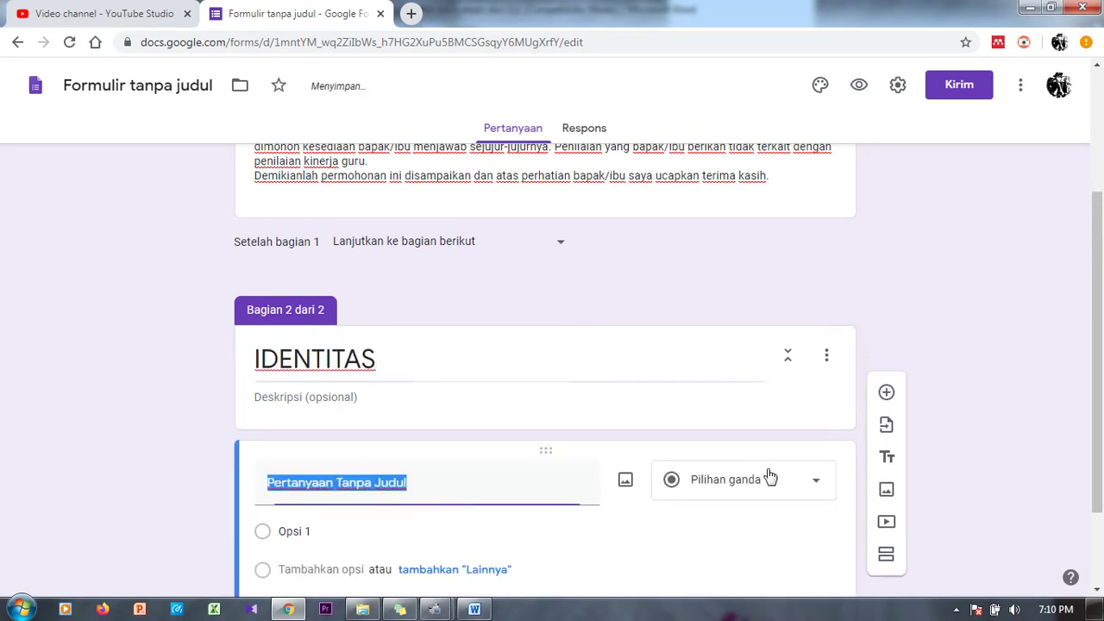
{"action": "left_click", "coordinate": [813, 483]}
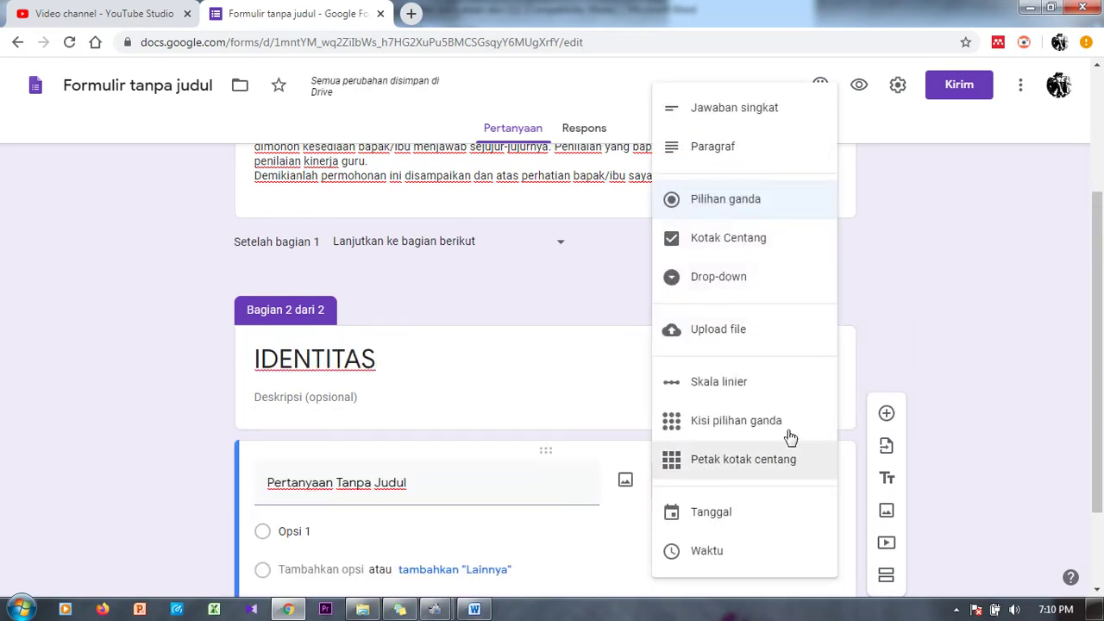
{"action": "left_click", "coordinate": [743, 116]}
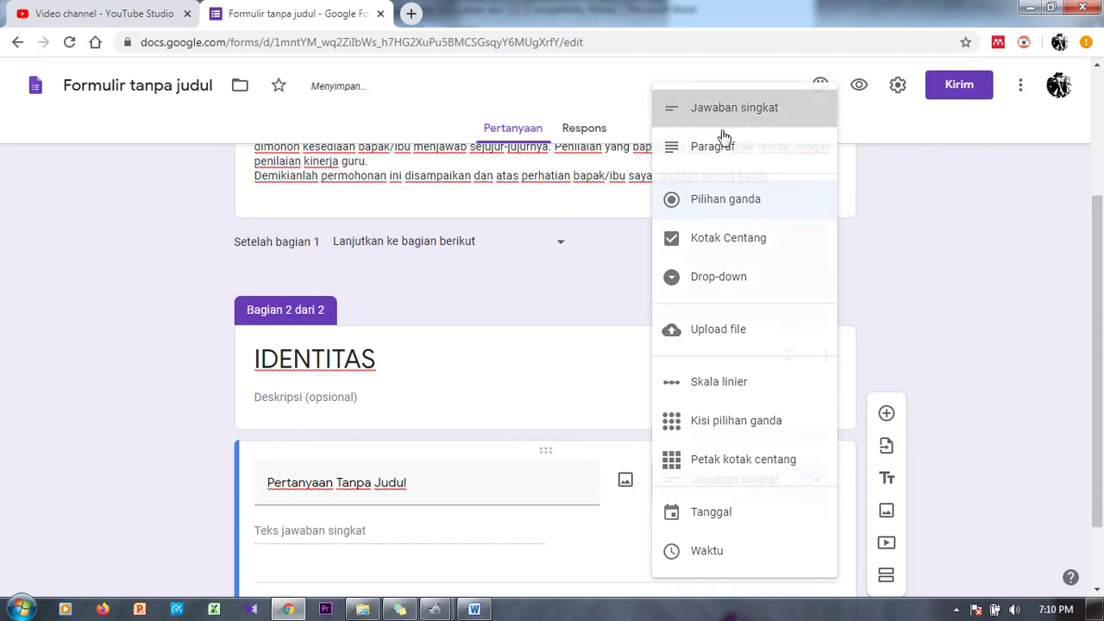
{"action": "left_click_drag", "start_coordinate": [407, 481], "coordinate": [257, 487]}
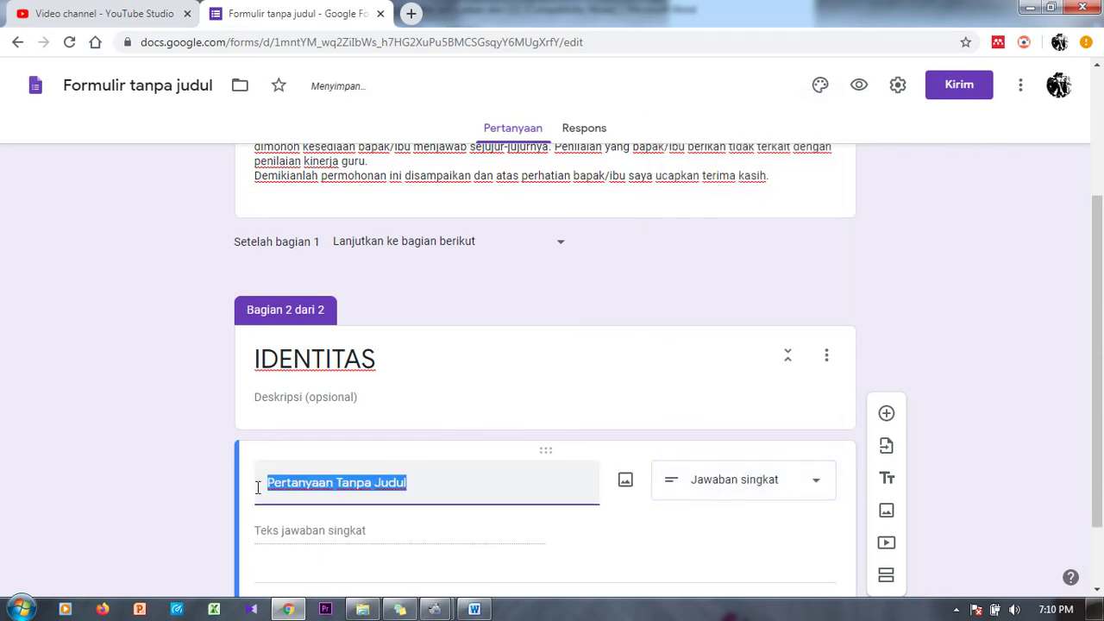
{"action": "type", "text": "n"}
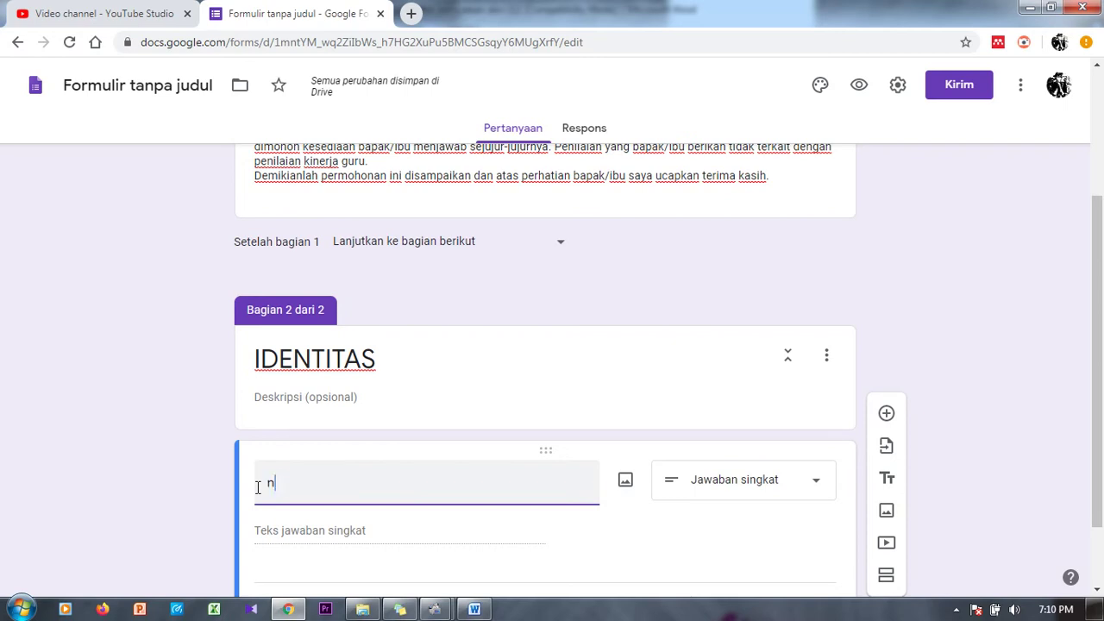
{"action": "type", "text": "Aama"}
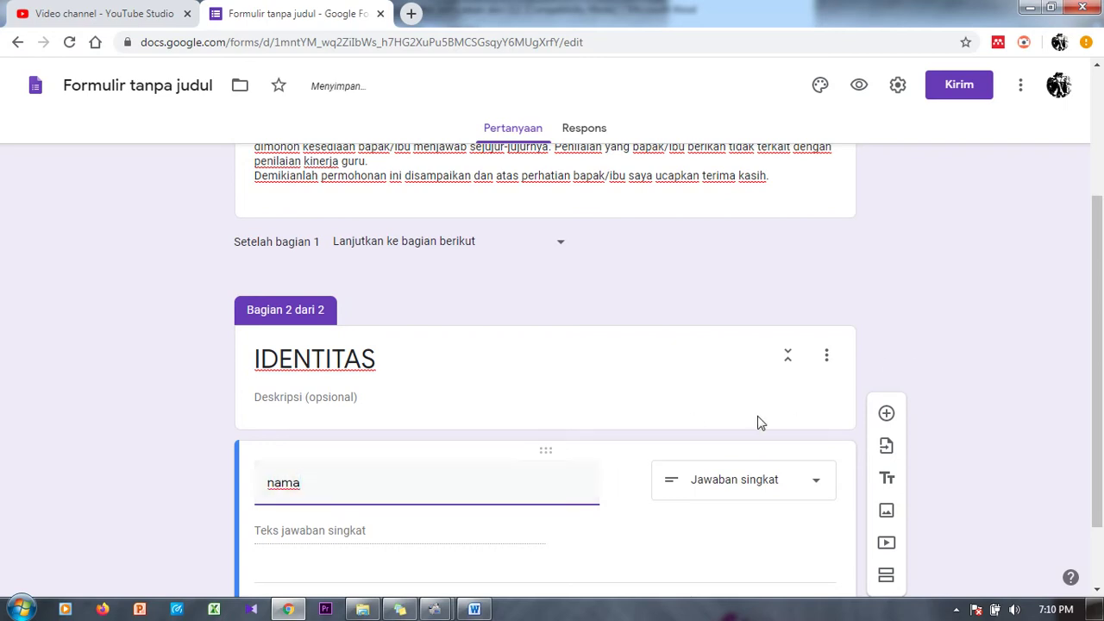
{"action": "double_click", "coordinate": [465, 491]}
{"action": "type", "text": "NAMA"}
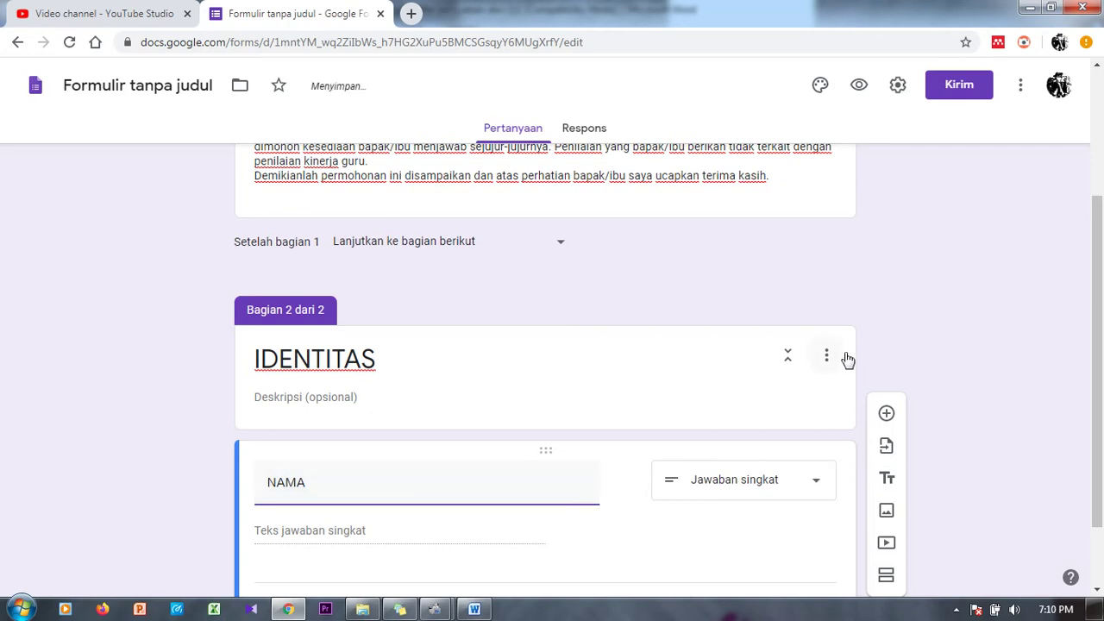
Step: Duplicate NAMA into a second short-answer question titled JABATAN
{"action": "left_click_drag", "start_coordinate": [1099, 319], "coordinate": [1084, 425]}
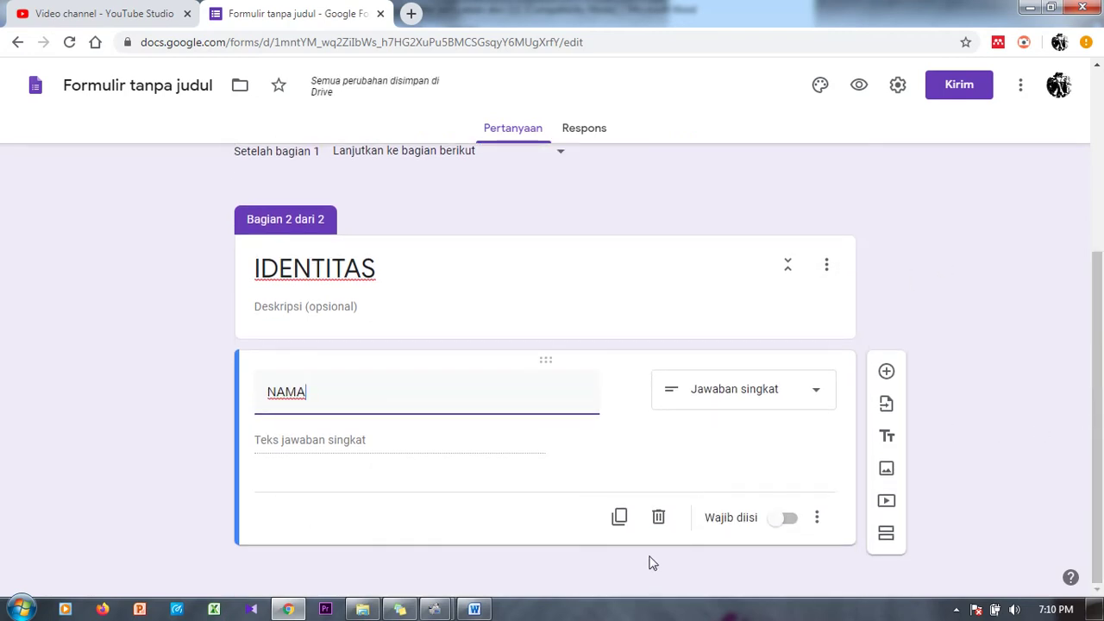
{"action": "left_click", "coordinate": [619, 518]}
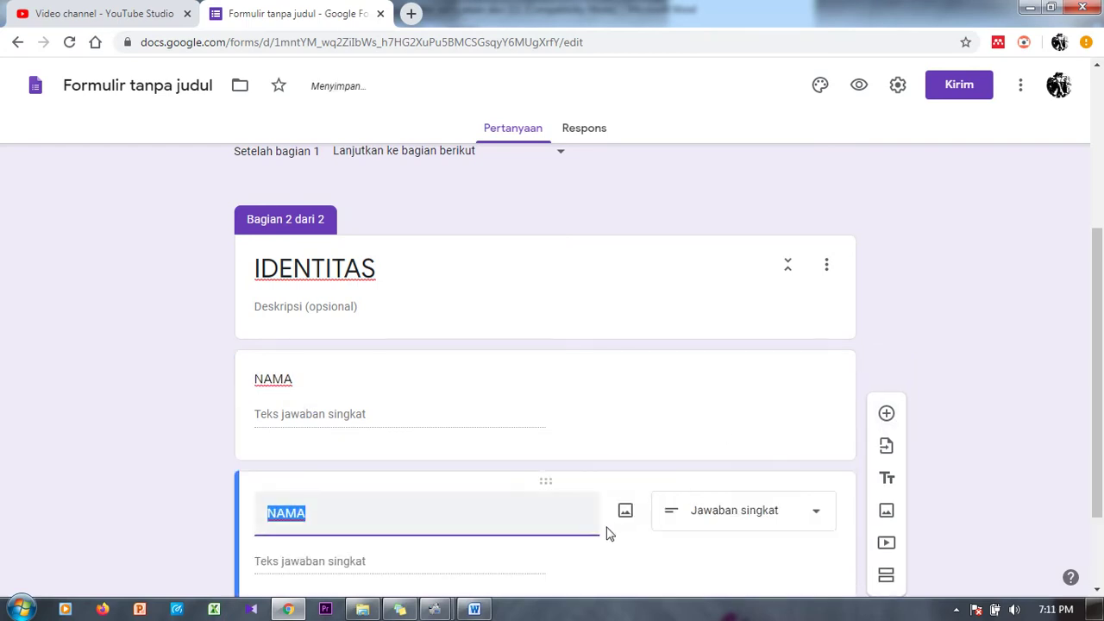
{"action": "scroll", "coordinate": [1099, 376], "scroll_direction": "down", "scroll_amount": 2}
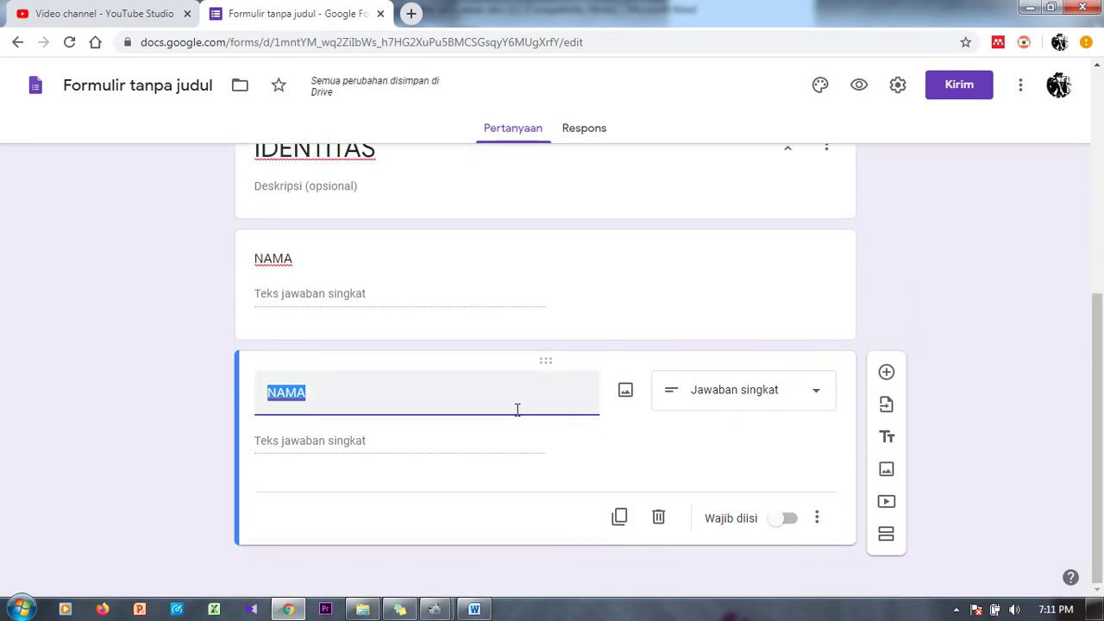
{"action": "type", "text": "JABATAN"}
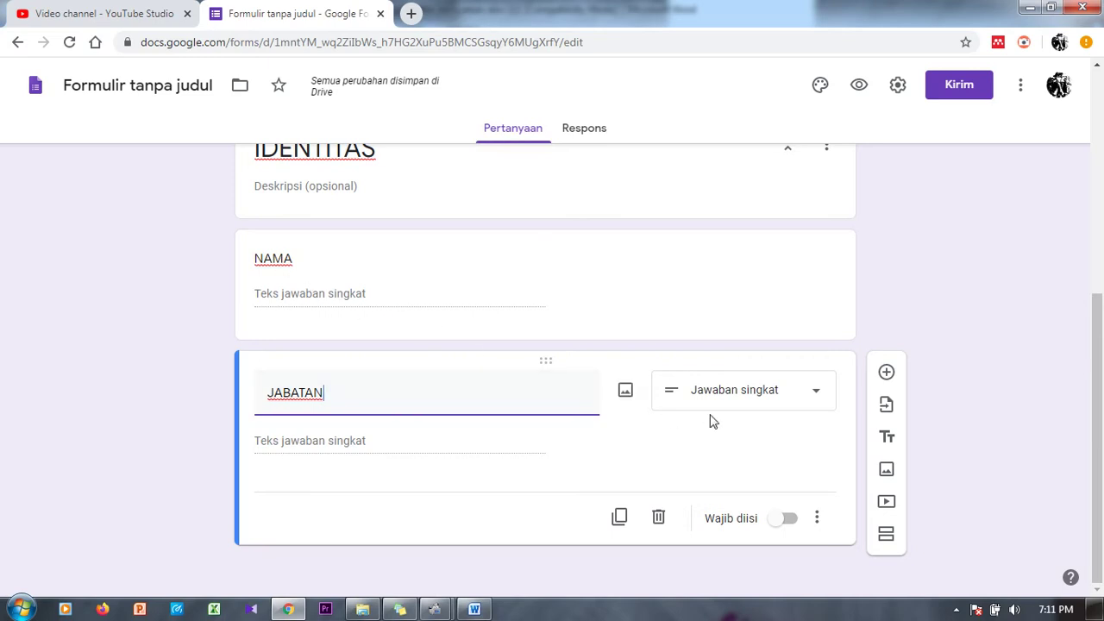
{"action": "left_click", "coordinate": [772, 399]}
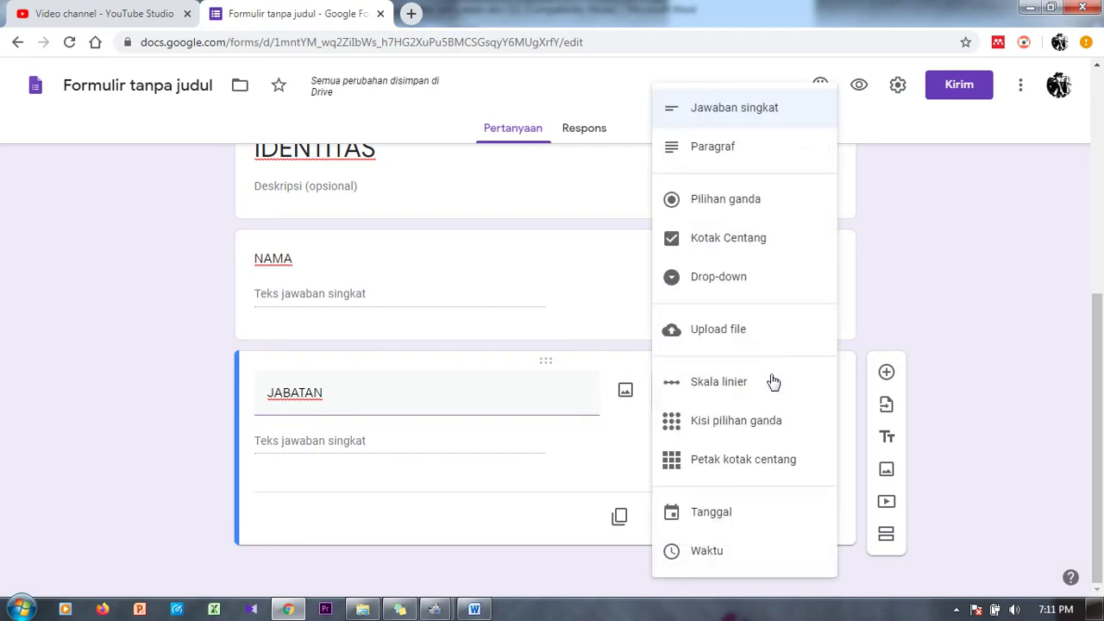
{"action": "left_click", "coordinate": [756, 107]}
{"action": "left_click_drag", "start_coordinate": [1097, 360], "coordinate": [1099, 421]}
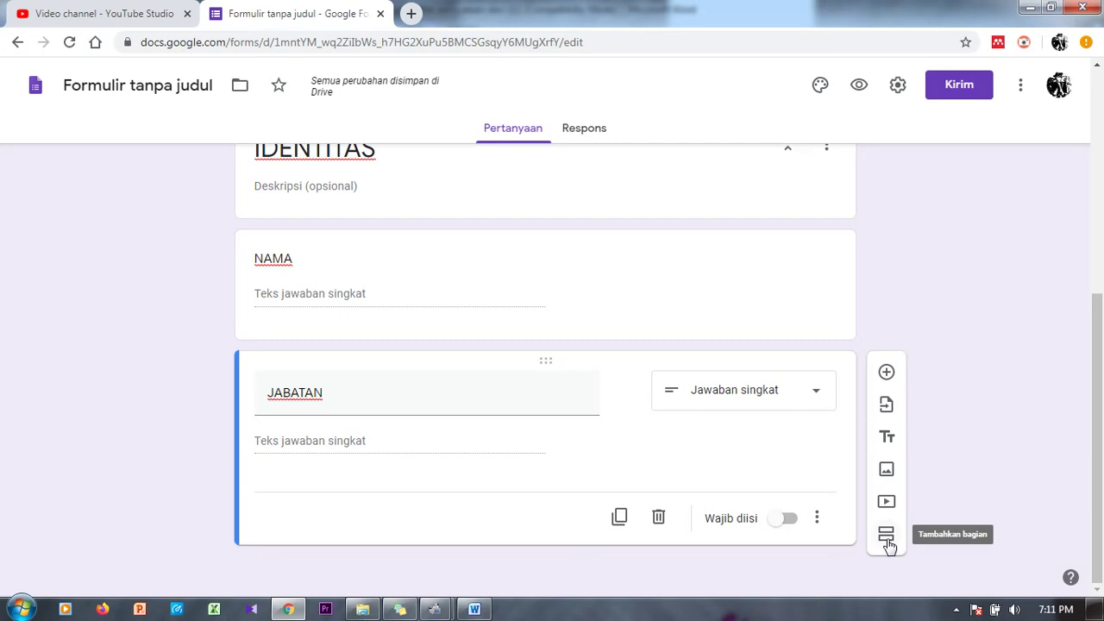
Step: Add a third section titled 'A. MINAT', collapse it, and add a blank question beneath
{"action": "left_click", "coordinate": [886, 536]}
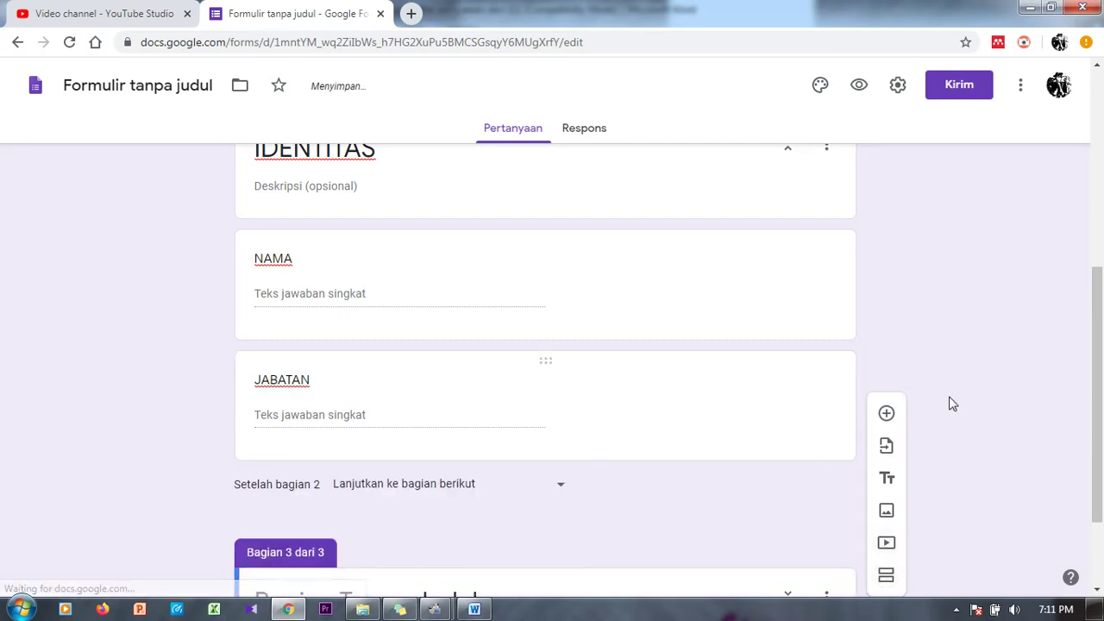
{"action": "left_click_drag", "start_coordinate": [1098, 343], "coordinate": [1097, 474]}
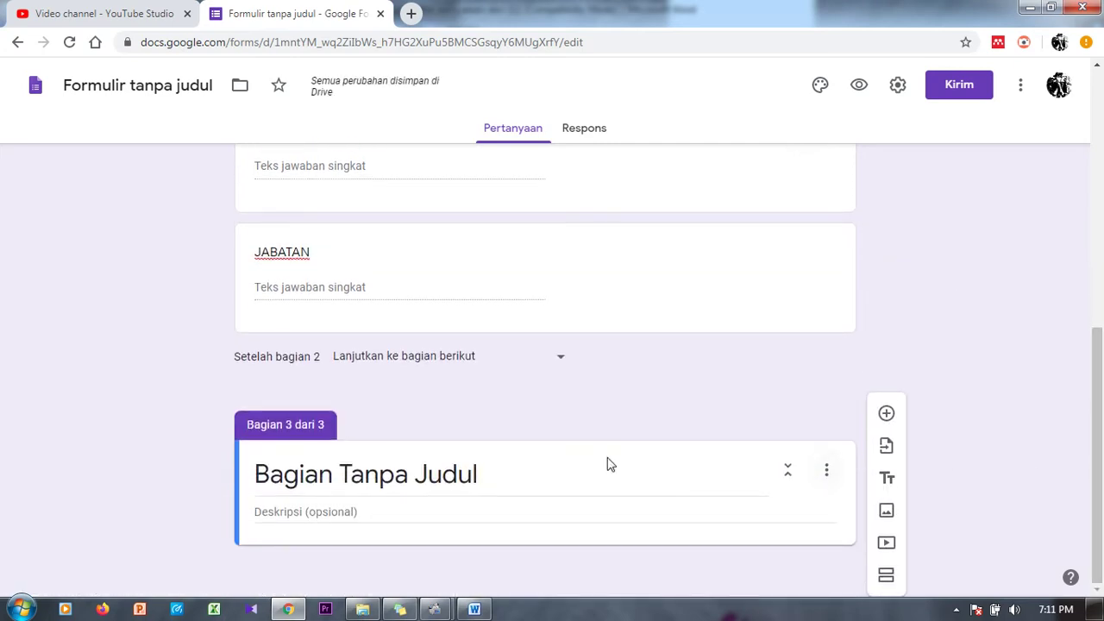
{"action": "left_click", "coordinate": [480, 472]}
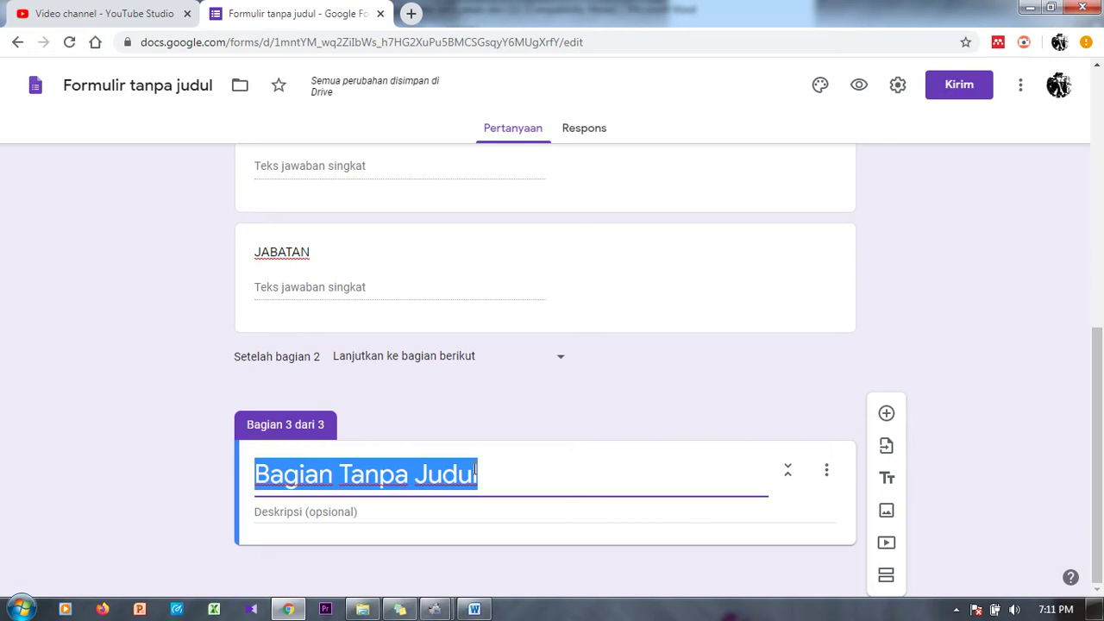
{"action": "type", "text": "A. "}
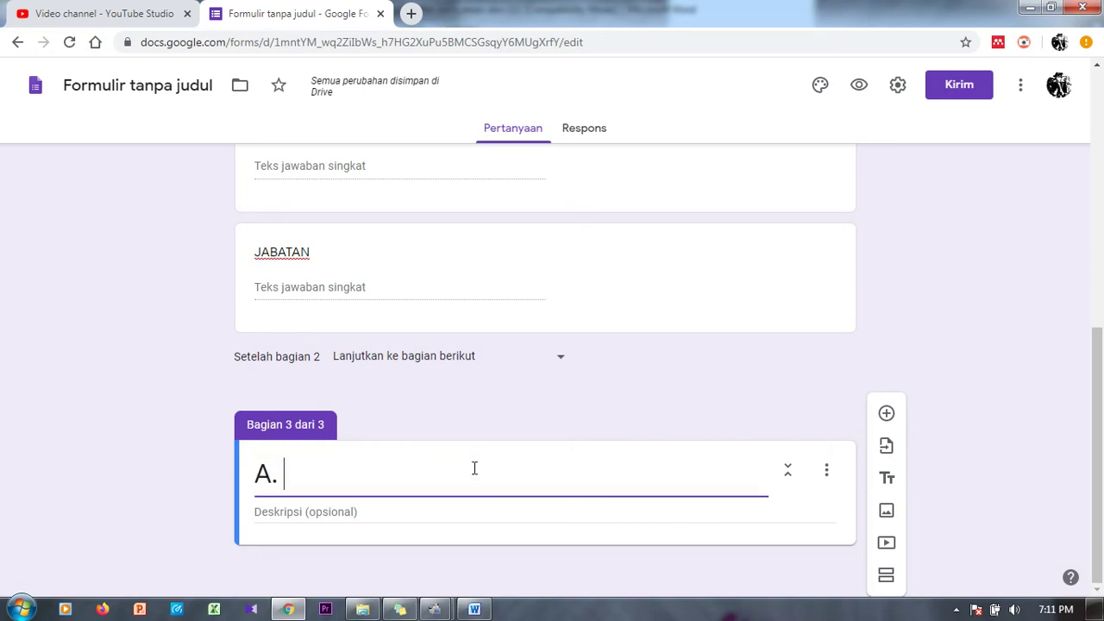
{"action": "type", "text": "MINAR"}
{"action": "key", "text": "BackSpace"}
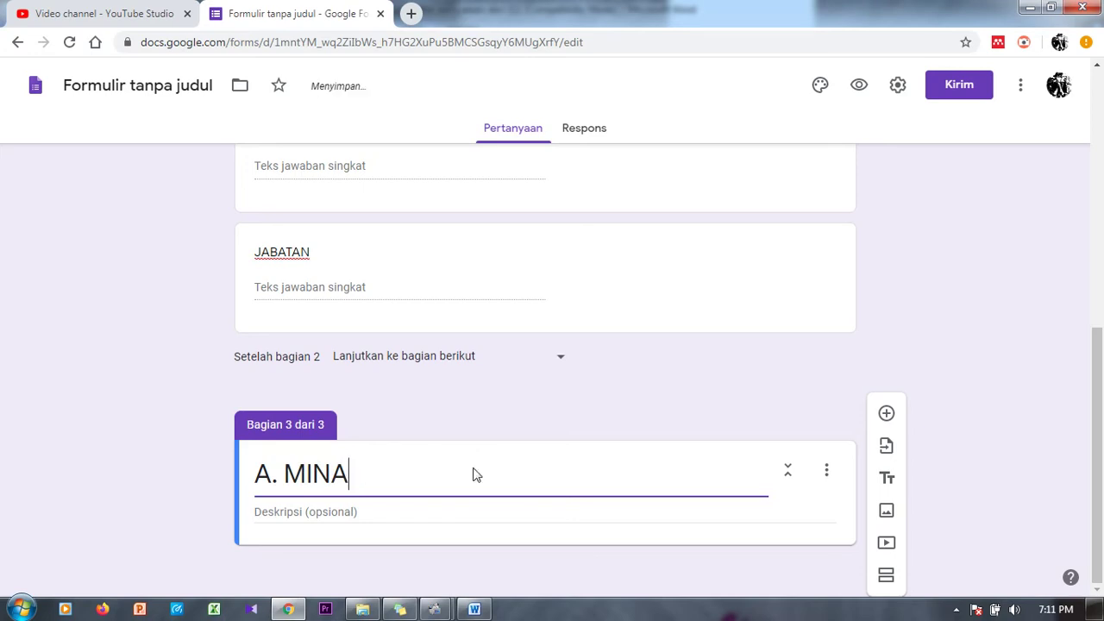
{"action": "type", "text": "T"}
{"action": "left_click", "coordinate": [789, 474]}
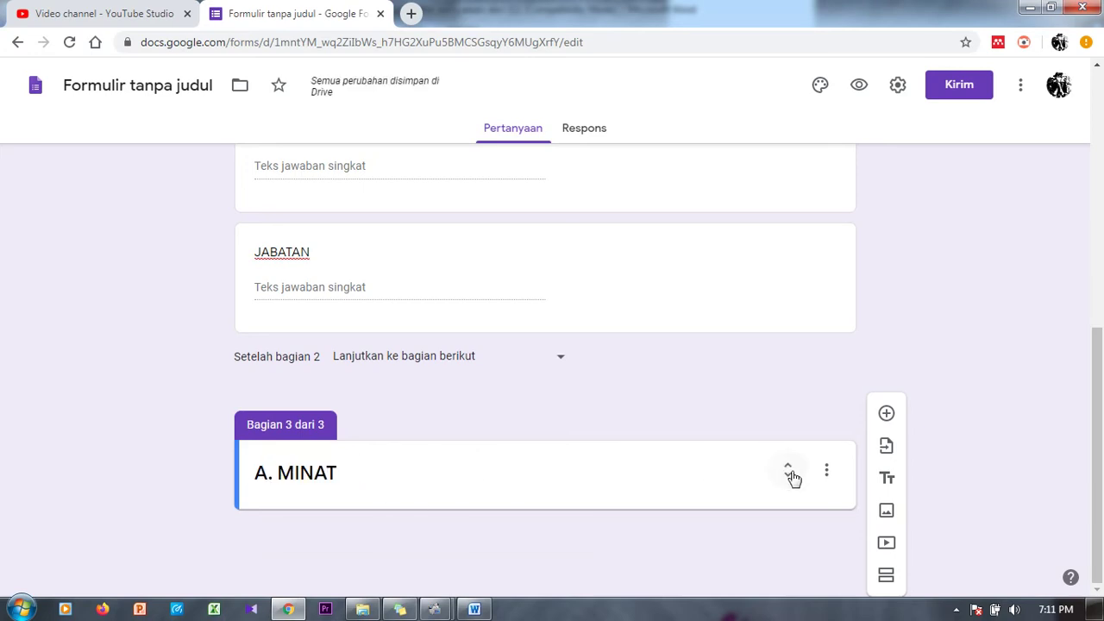
{"action": "left_click", "coordinate": [888, 415]}
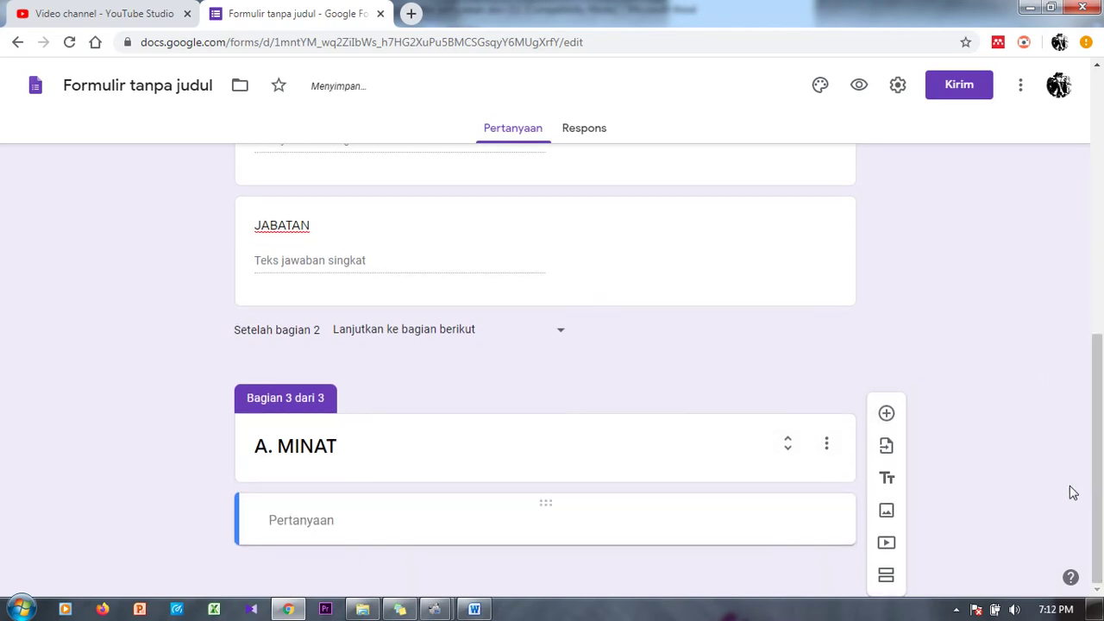
Step: Title the question 'MANA YANG LEBIH MENARIK?' with options KOPI, TEH and AIR MINERL
{"action": "left_click", "coordinate": [439, 536]}
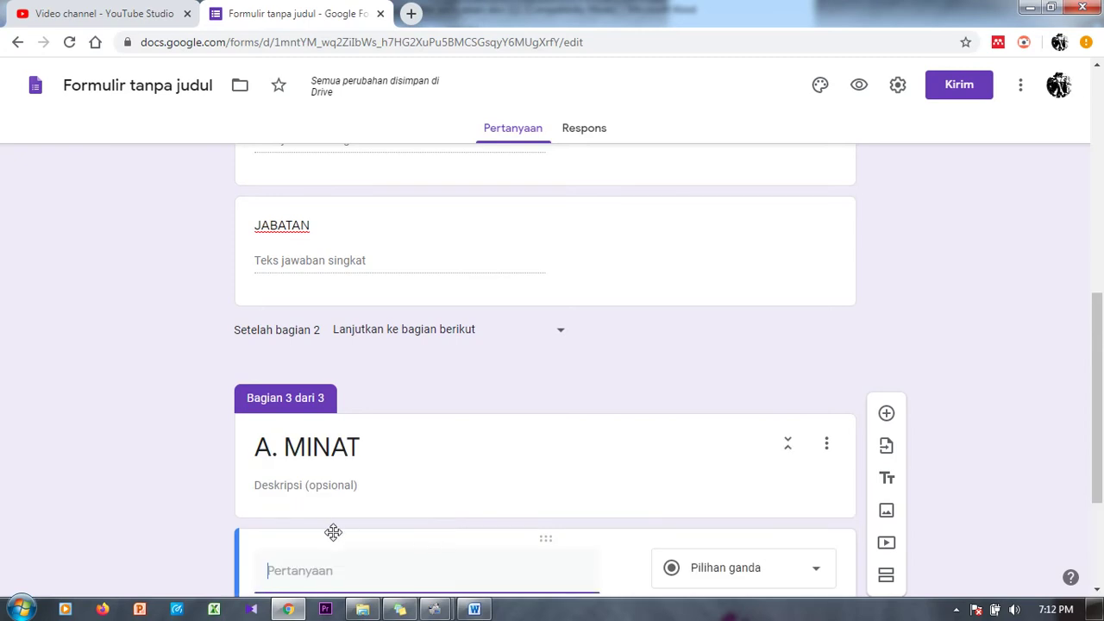
{"action": "scroll", "coordinate": [1090, 393], "scroll_direction": "down", "scroll_amount": 2}
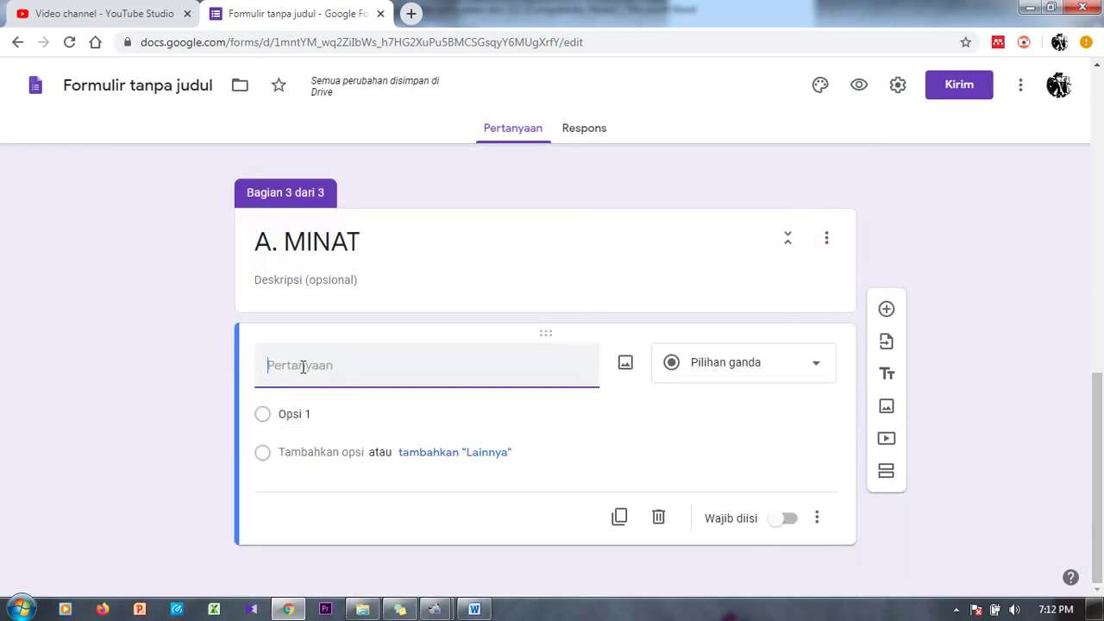
{"action": "type", "text": "MANA YANG"}
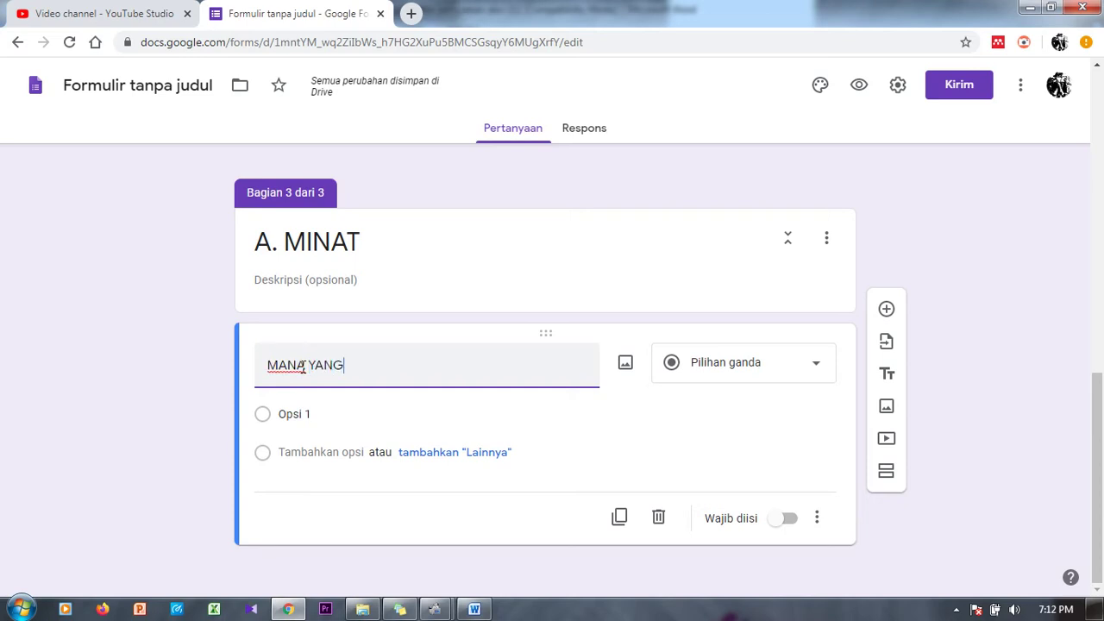
{"action": "type", "text": " LEBIH "}
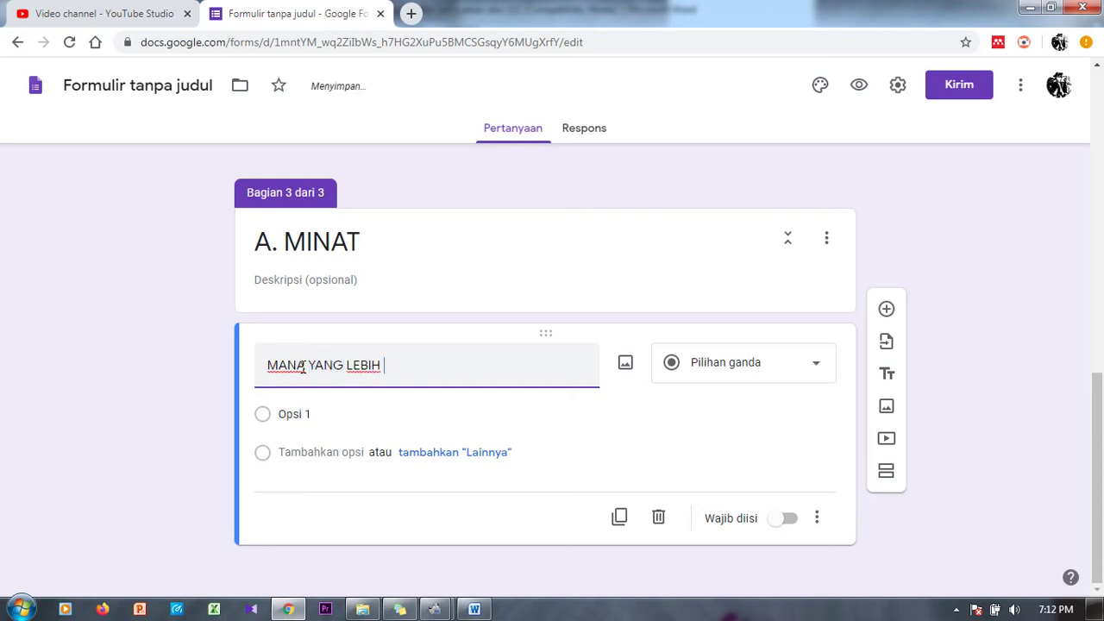
{"action": "type", "text": "MENARIK"}
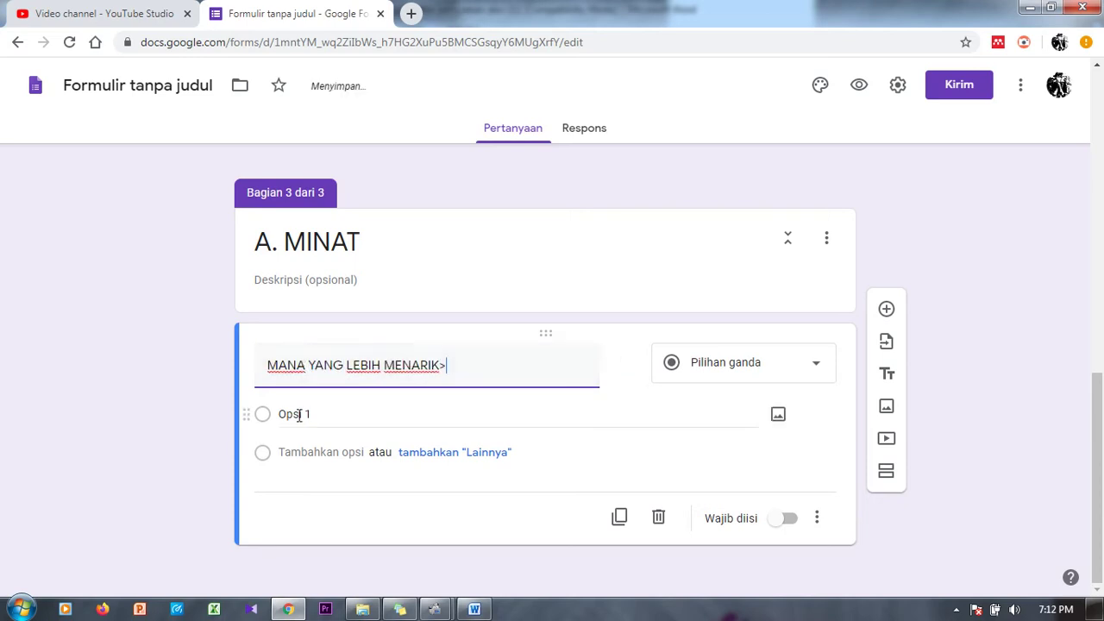
{"action": "type", "text": "?"}
{"action": "left_click", "coordinate": [289, 413]}
{"action": "type", "text": "KOPI"}
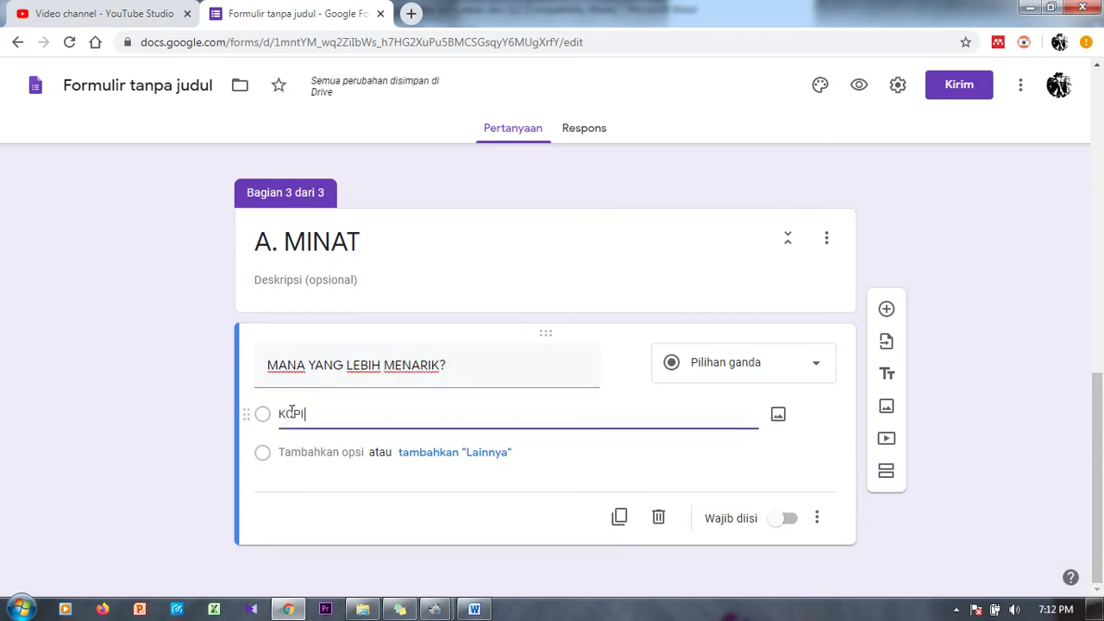
{"action": "left_click", "coordinate": [322, 452]}
{"action": "type", "text": "TEH"}
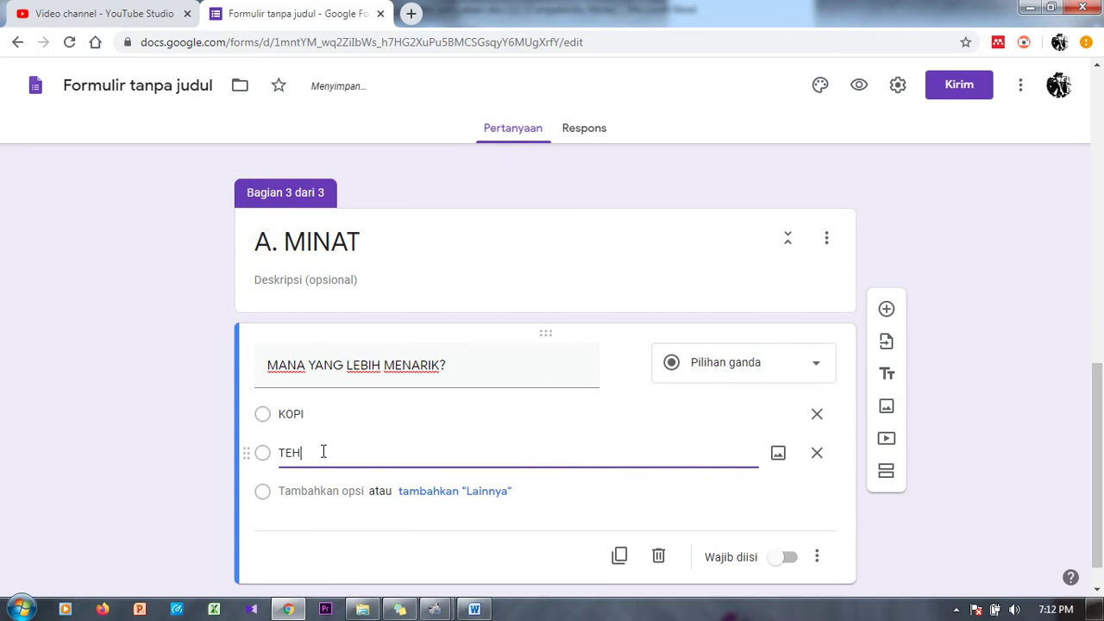
{"action": "left_click", "coordinate": [301, 491]}
{"action": "type", "text": "AIR"}
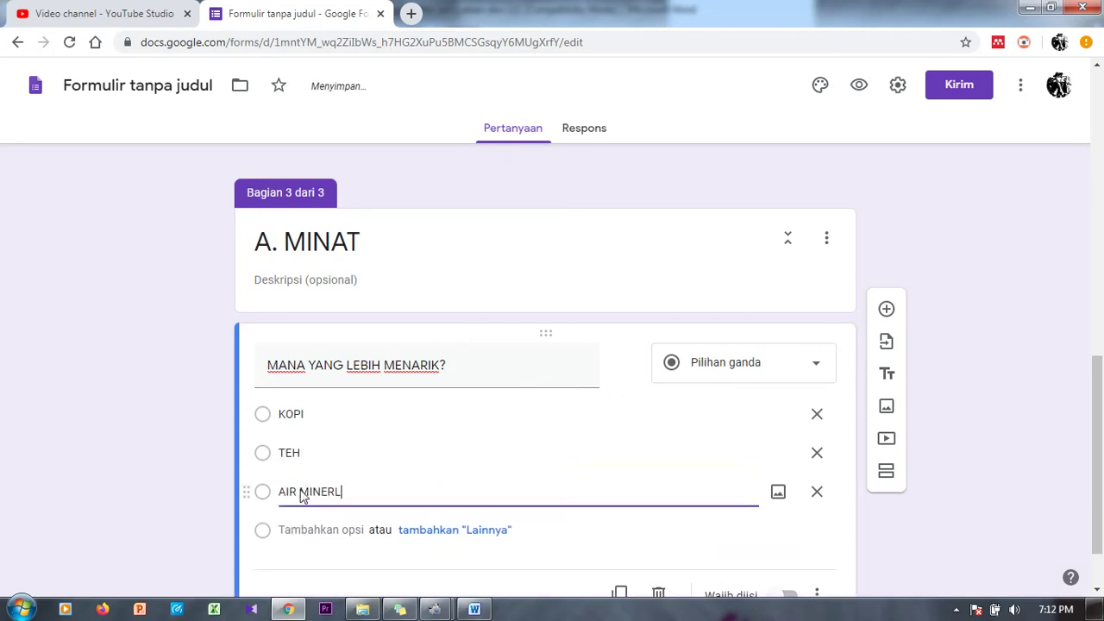
{"action": "type", "text": " MINERL"}
{"action": "scroll", "coordinate": [1101, 423], "scroll_direction": "down", "scroll_amount": 1}
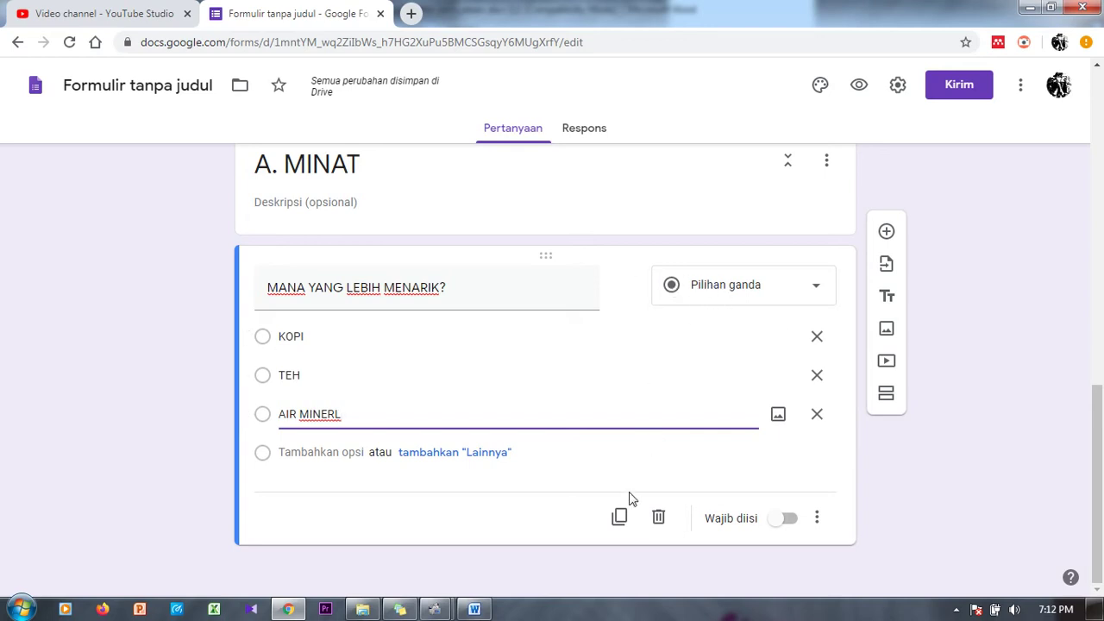
Step: Duplicate the drink question into a short-answer question titled 'APAKAH PUAS?'
{"action": "left_click", "coordinate": [620, 518]}
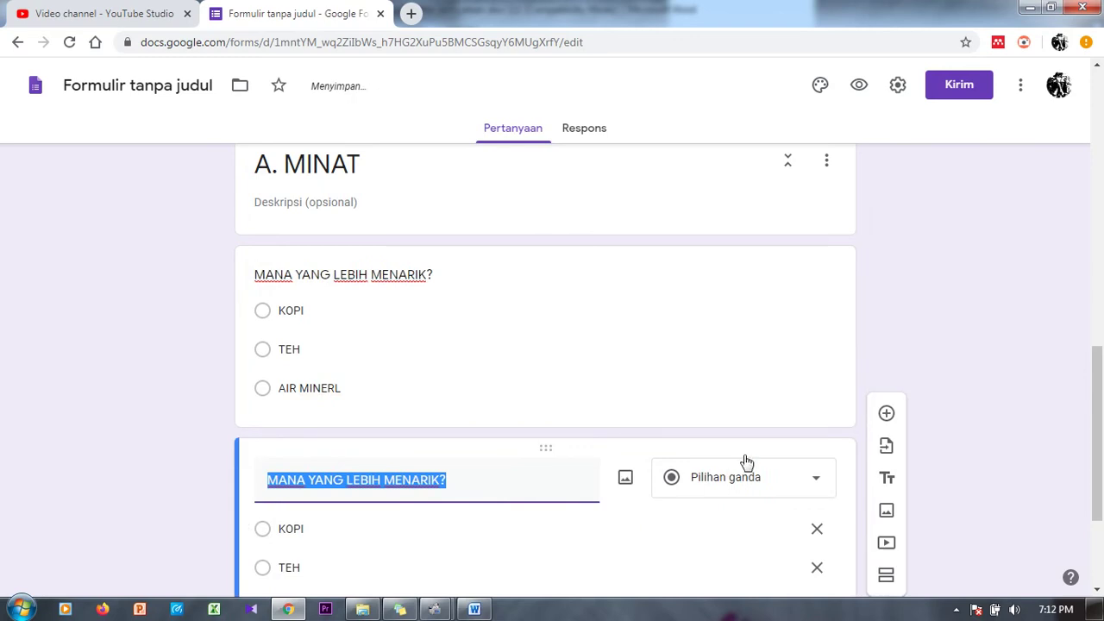
{"action": "left_click_drag", "start_coordinate": [1098, 383], "coordinate": [1101, 420]}
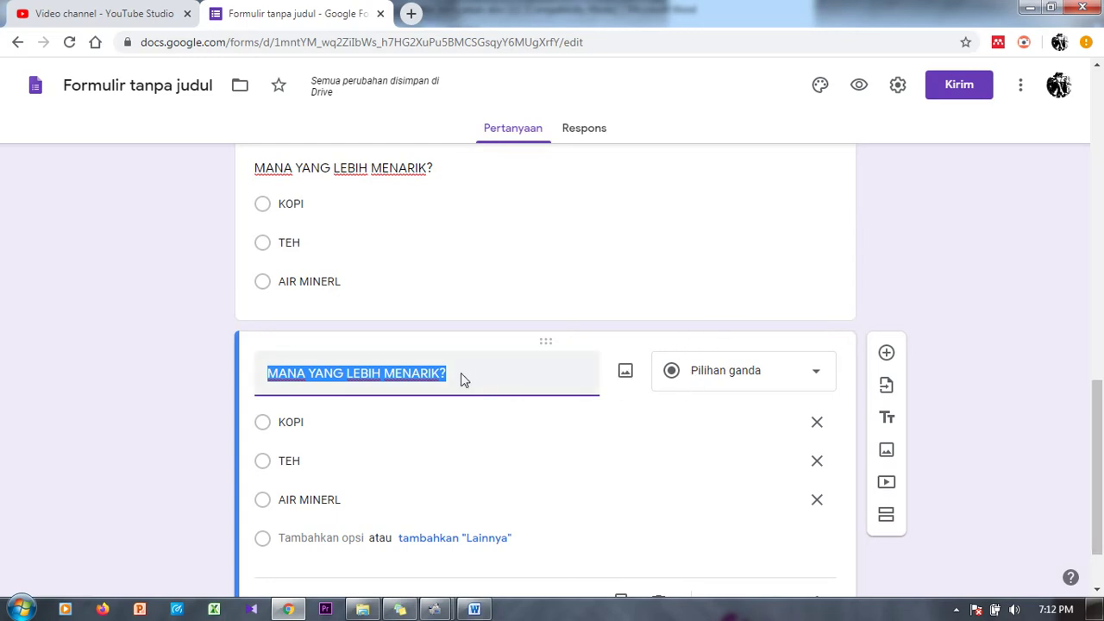
{"action": "type", "text": "APAKAH PUAS?"}
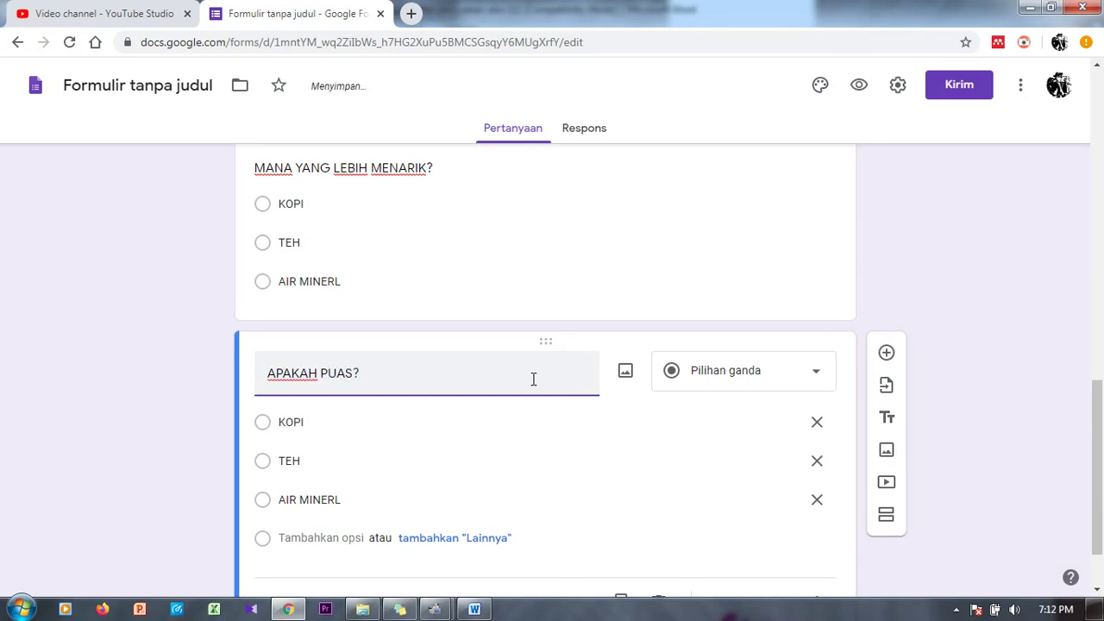
{"action": "left_click", "coordinate": [730, 388]}
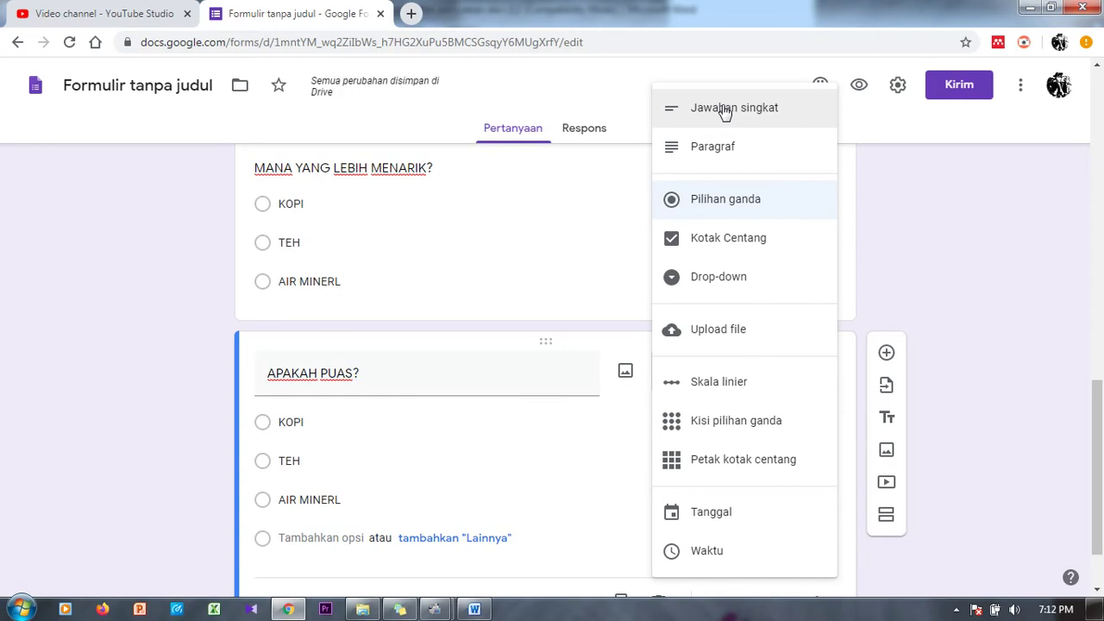
{"action": "left_click", "coordinate": [724, 109]}
Step: Duplicate it into a paragraph question titled 'JELASKAN SEBERAPA PUAS?'
{"action": "left_click", "coordinate": [627, 524]}
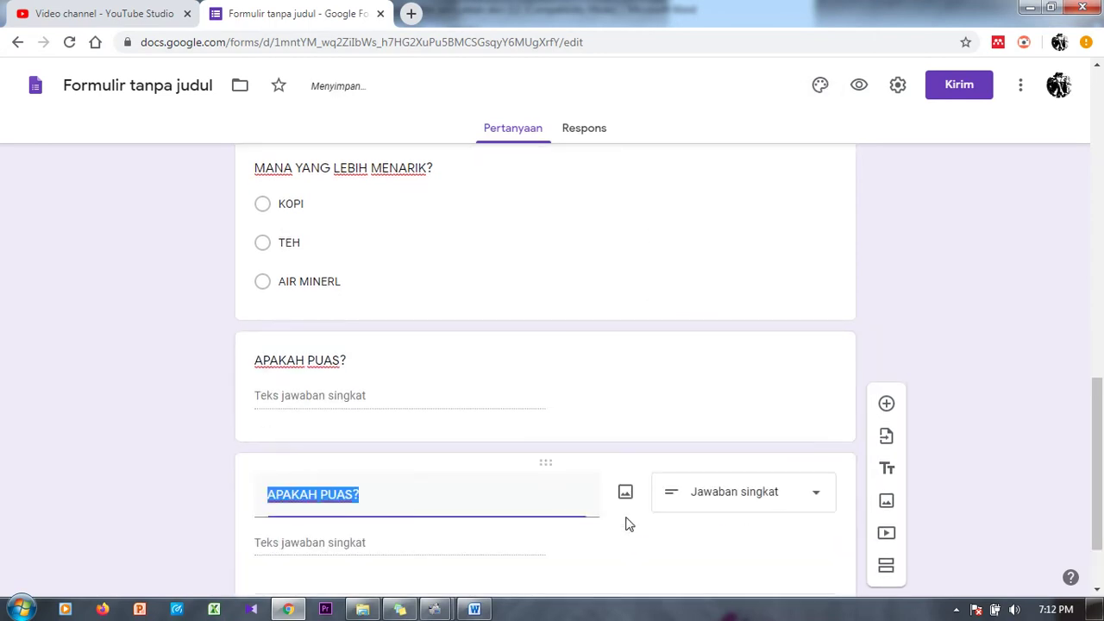
{"action": "type", "text": "S"}
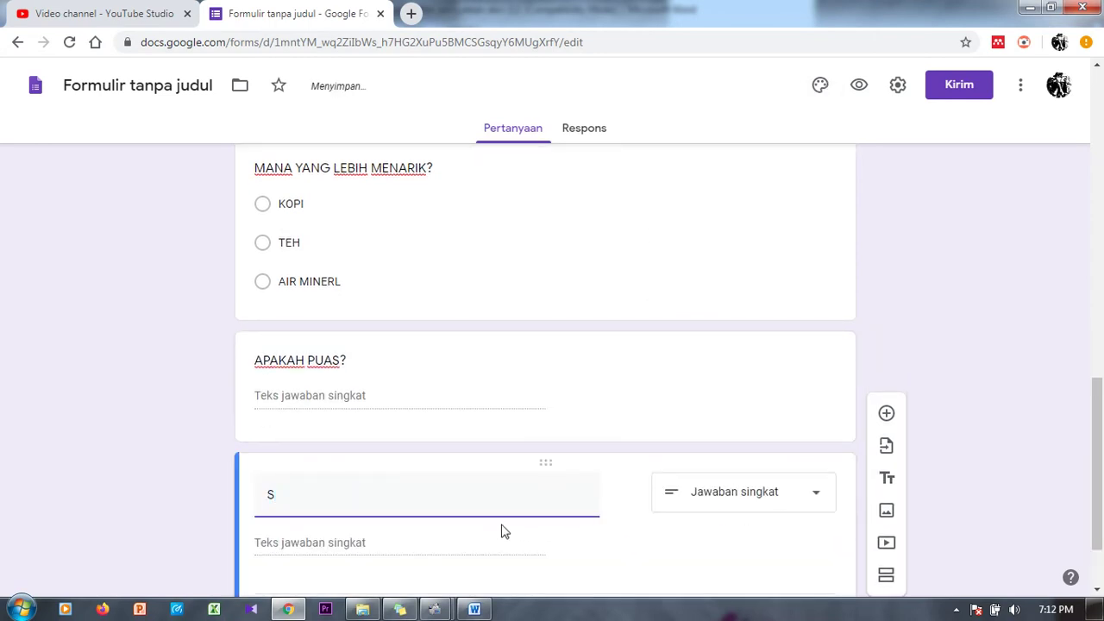
{"action": "type", "text": "JE"}
{"action": "key", "text": "BackSpace"}
{"action": "key", "text": "BackSpace"}
{"action": "key", "text": "BackSpace"}
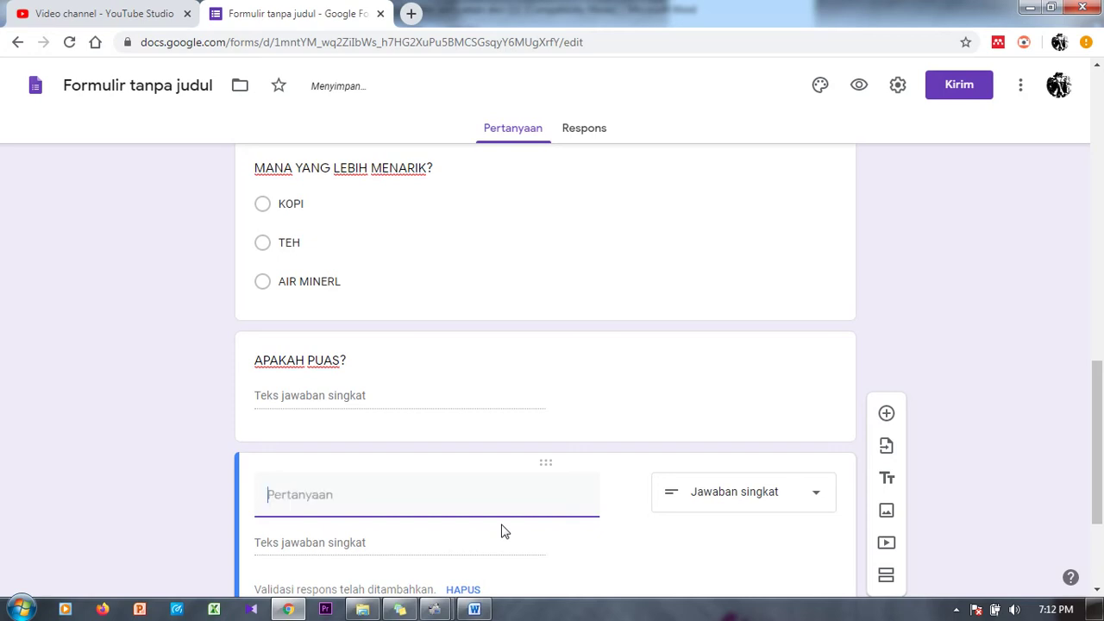
{"action": "type", "text": "JELASKAN "}
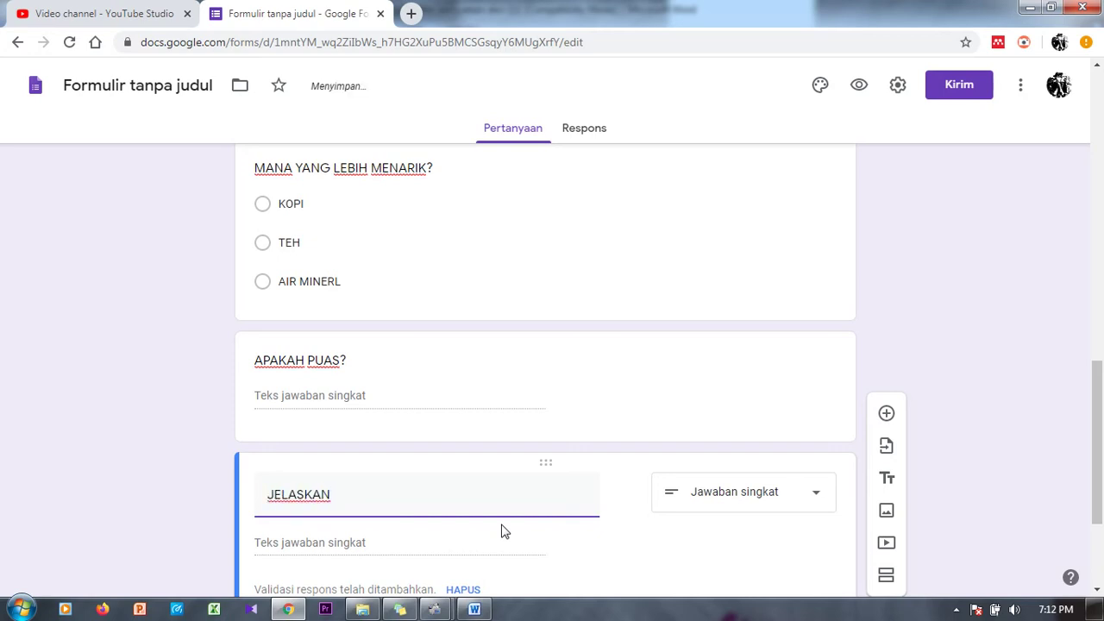
{"action": "type", "text": "SEBERAPA PU"}
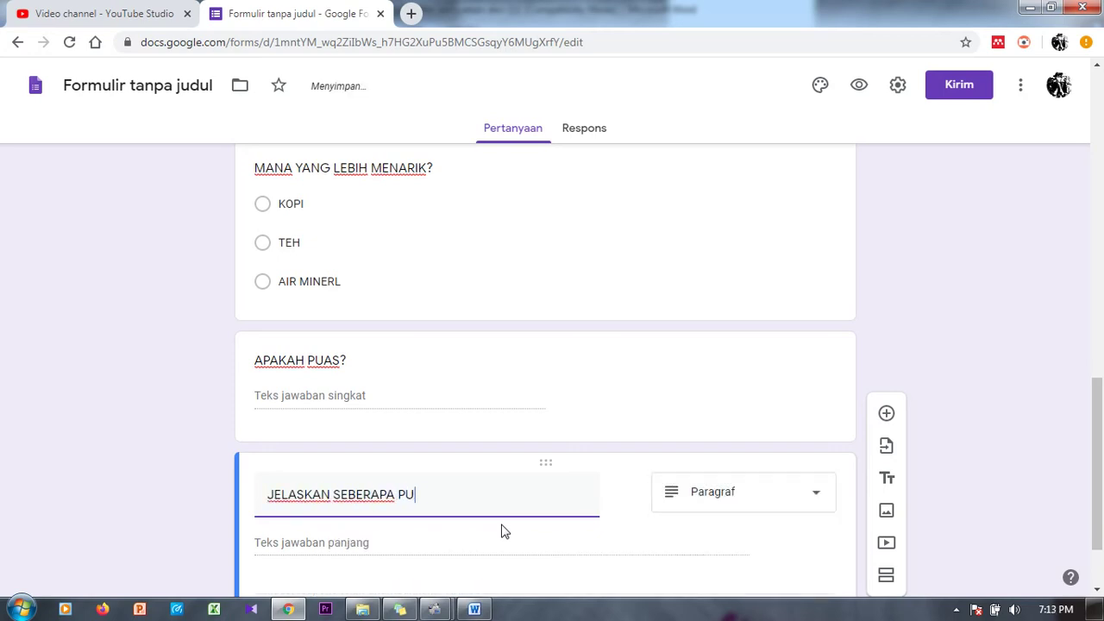
{"action": "type", "text": "AS"}
{"action": "scroll", "coordinate": [1014, 385], "scroll_direction": "down", "scroll_amount": 2}
{"action": "left_click", "coordinate": [755, 398]}
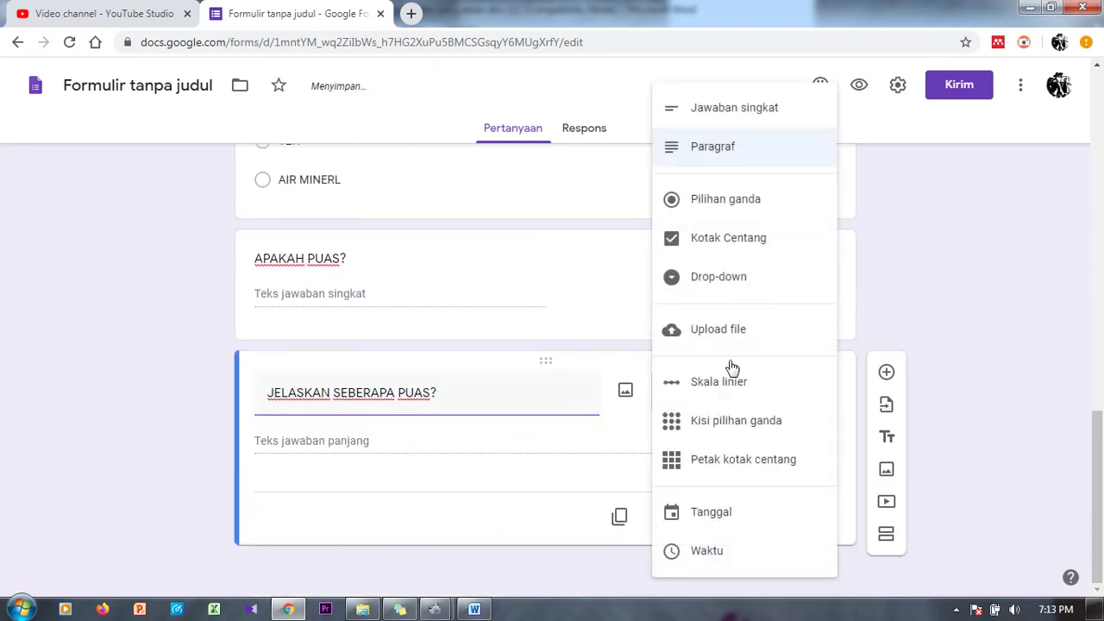
{"action": "left_click", "coordinate": [765, 146]}
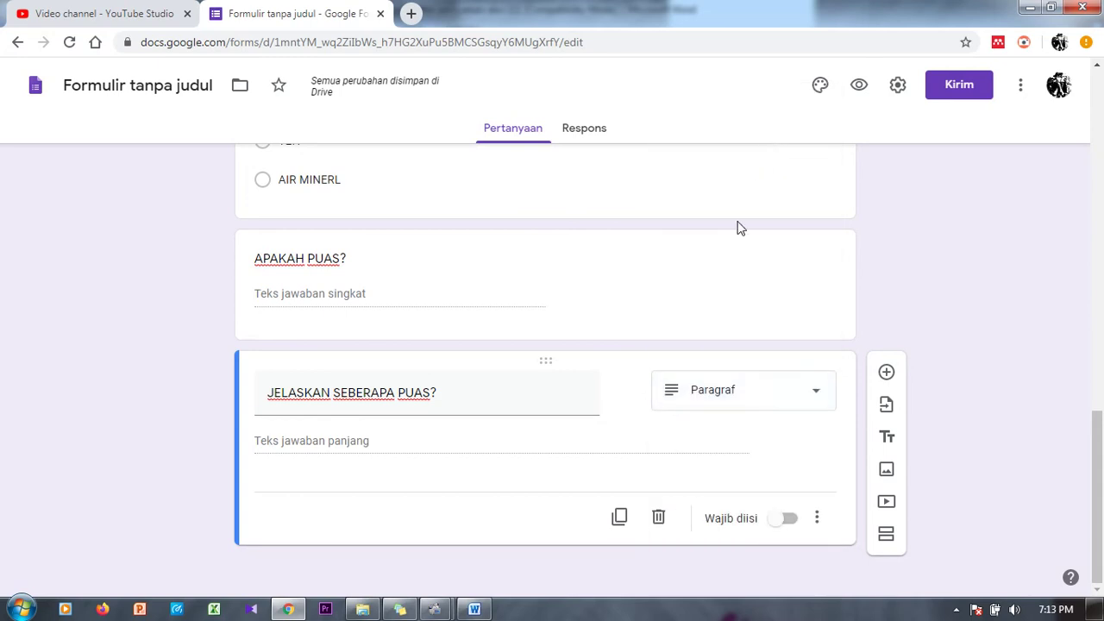
Step: Add a linear-scale question 'SEBERAPA PUAS?' running from 1 to 4
{"action": "left_click", "coordinate": [620, 518]}
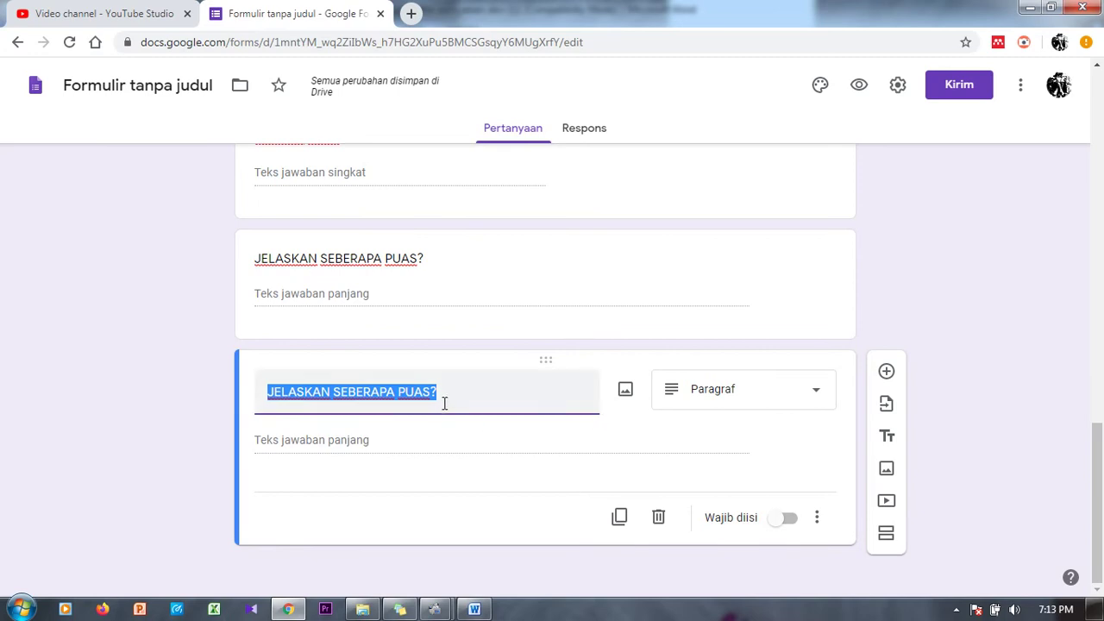
{"action": "type", "text": "S"}
{"action": "key", "text": "BackSpace"}
{"action": "type", "text": "SEB"}
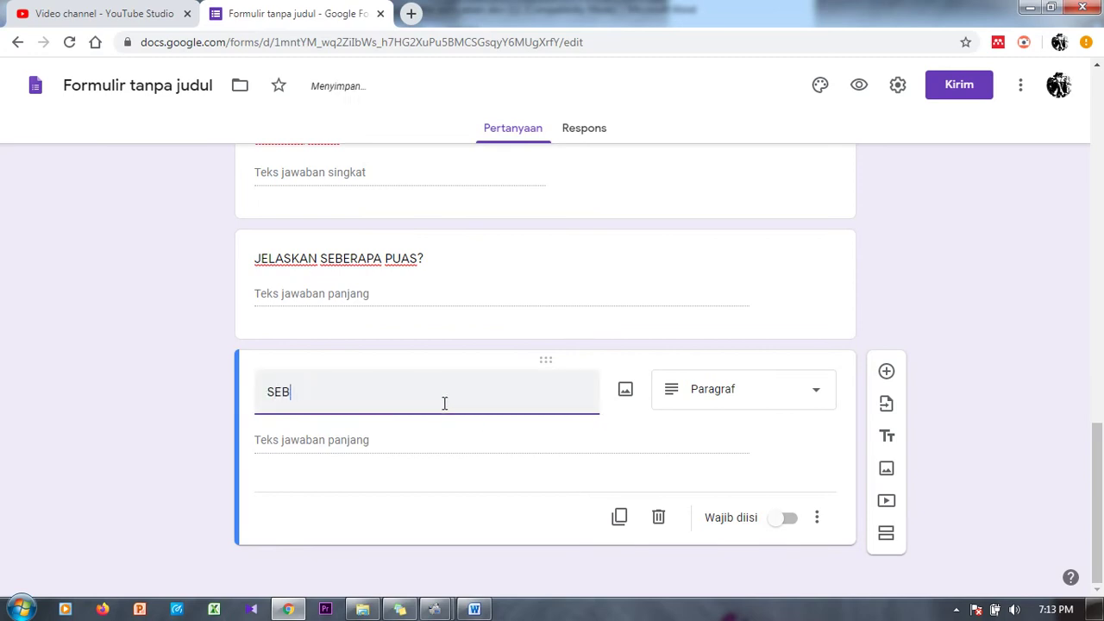
{"action": "type", "text": "ERAPA PUAS"}
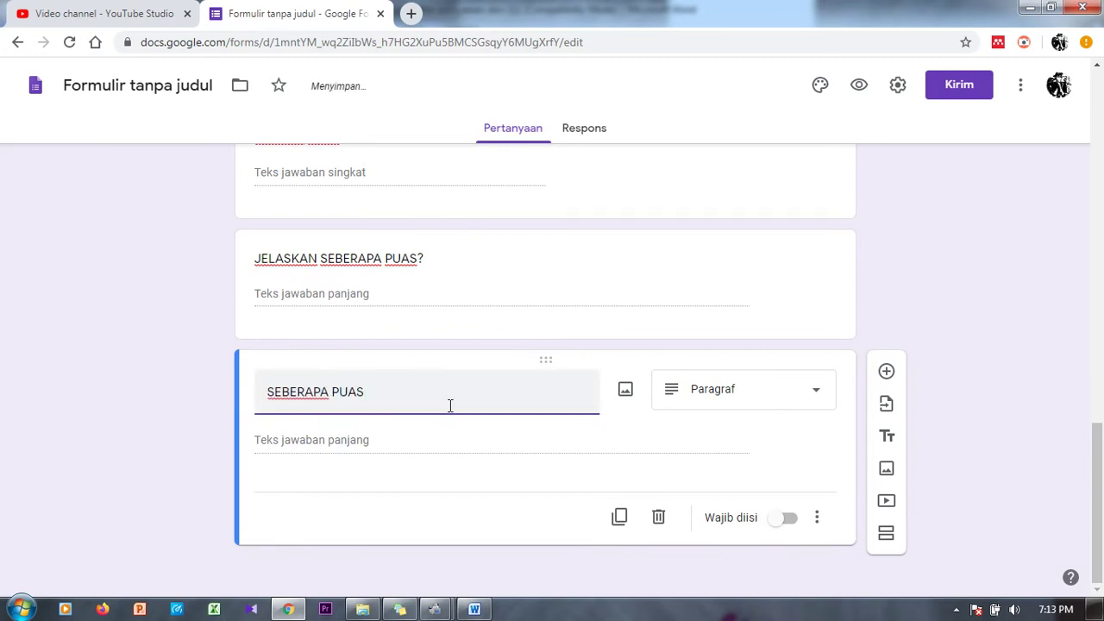
{"action": "type", "text": "?"}
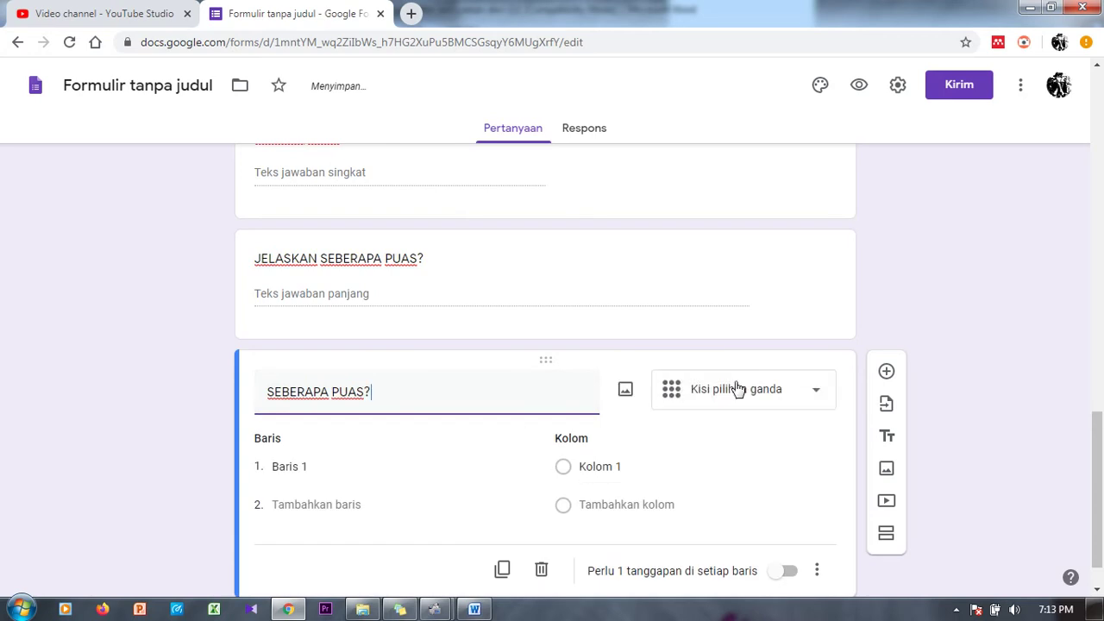
{"action": "left_click", "coordinate": [734, 389]}
{"action": "left_click", "coordinate": [700, 387]}
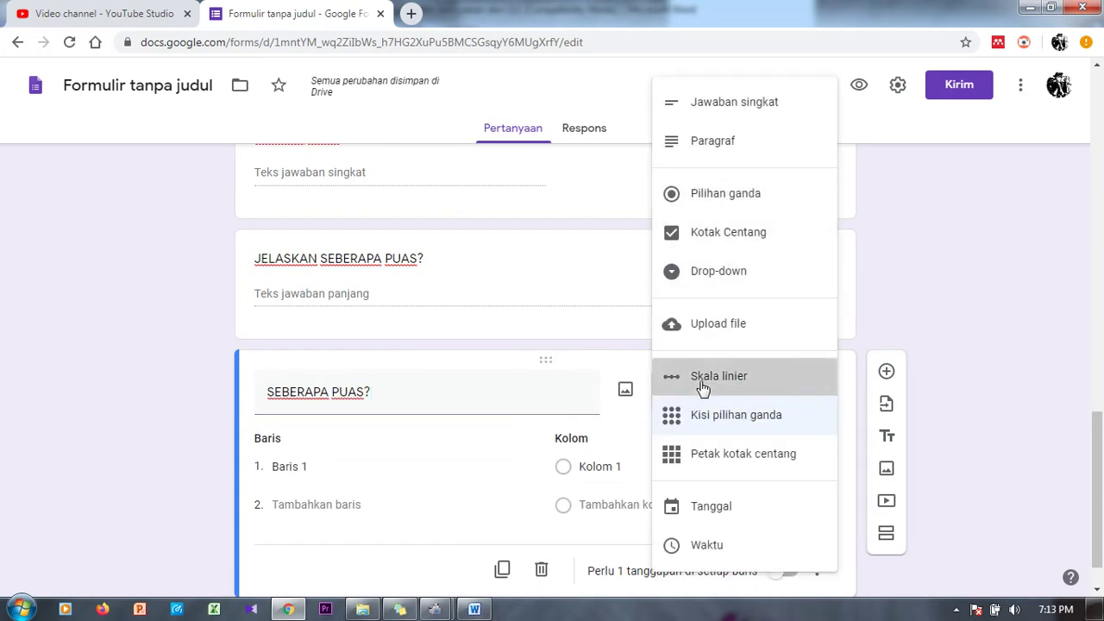
{"action": "left_click", "coordinate": [398, 471]}
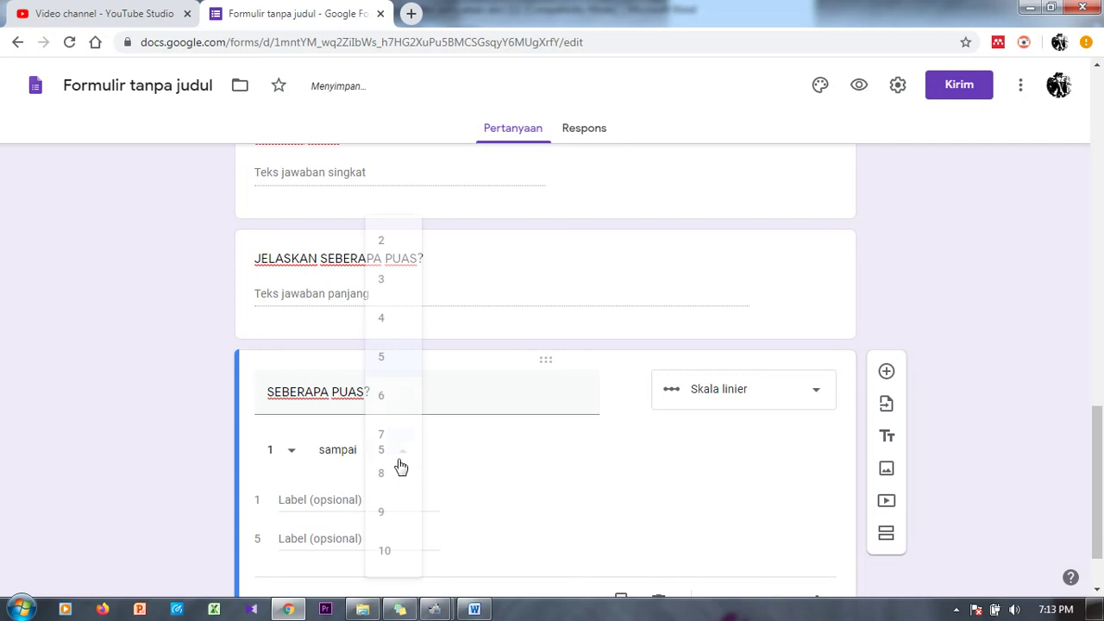
{"action": "left_click", "coordinate": [393, 561]}
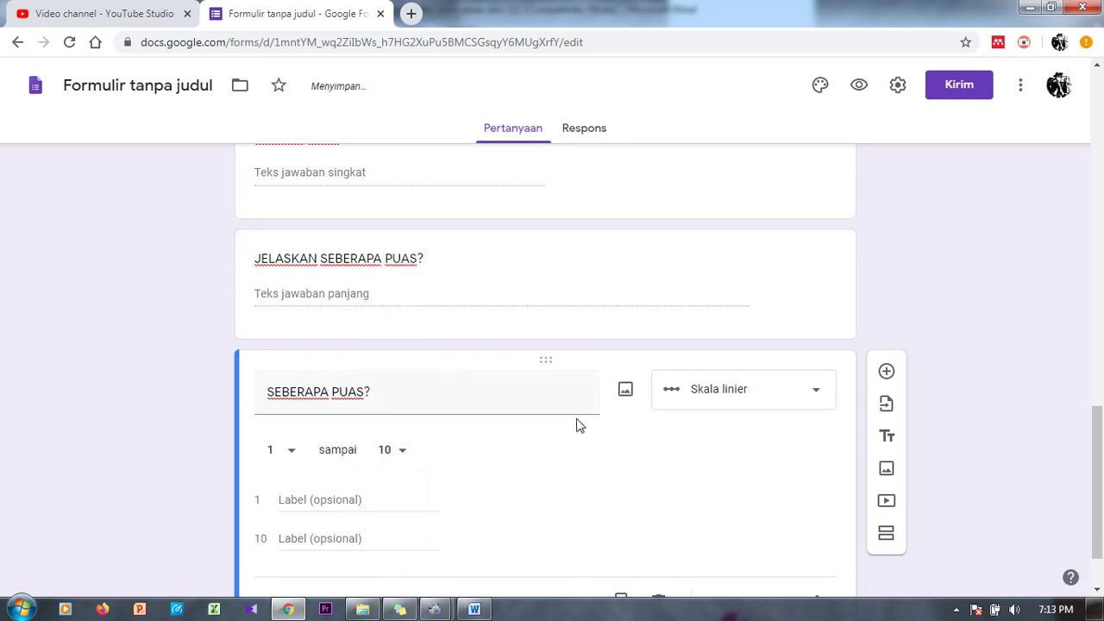
{"action": "scroll", "coordinate": [1099, 475], "scroll_direction": "down", "scroll_amount": 1}
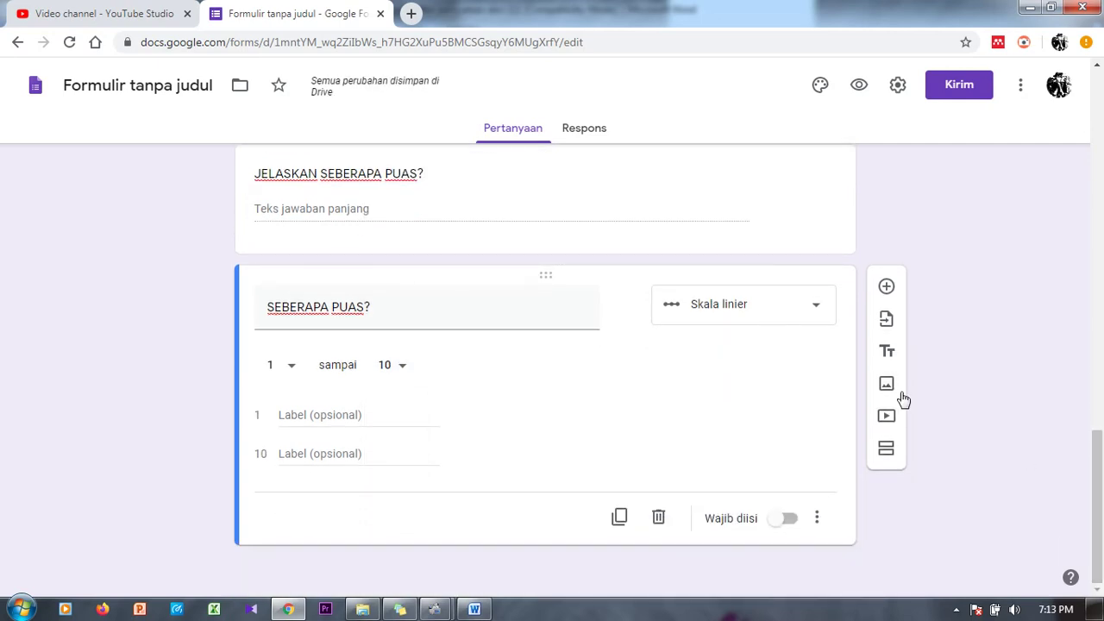
{"action": "left_click", "coordinate": [402, 365]}
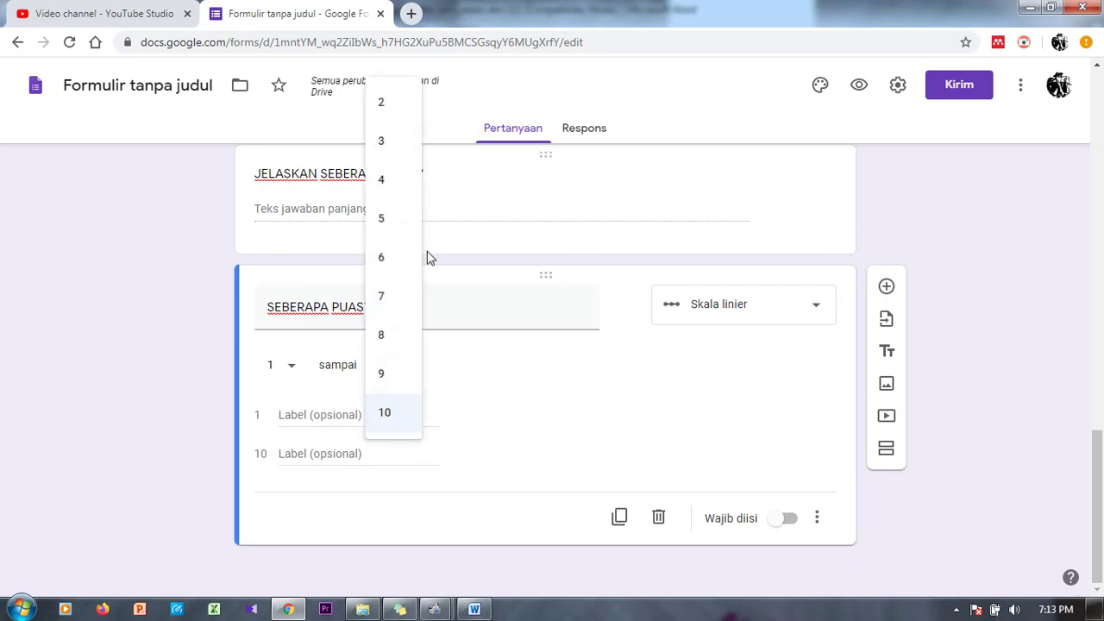
{"action": "left_click", "coordinate": [393, 189]}
Step: Type and then clear the low and high scale labels, leaving both ends unlabelled
{"action": "left_click", "coordinate": [312, 415]}
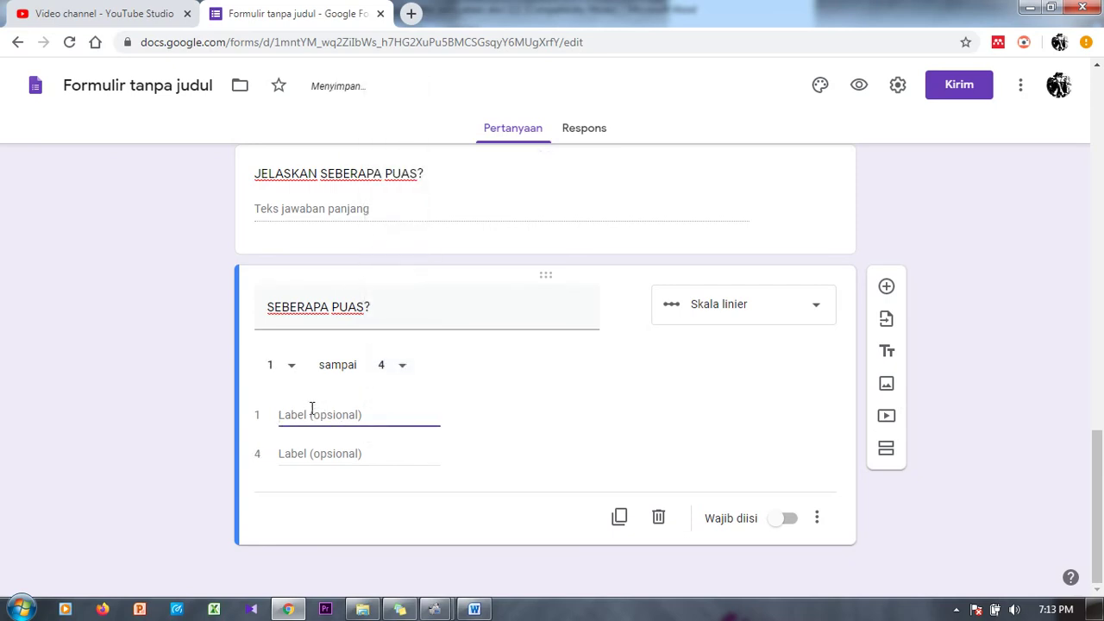
{"action": "type", "text": "SANGAT"}
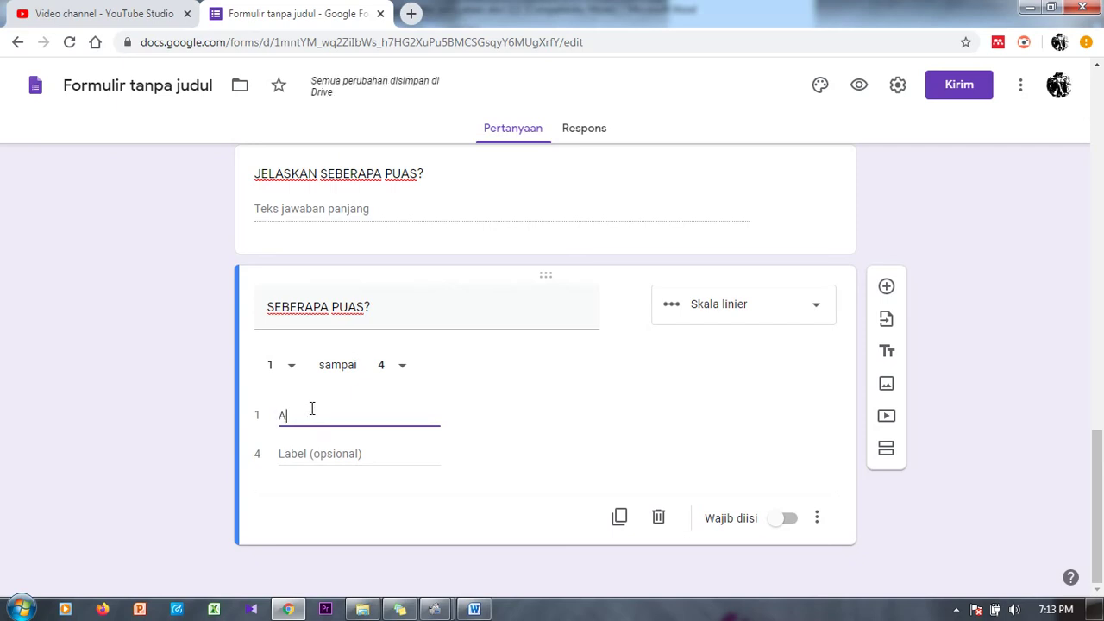
{"action": "left_click", "coordinate": [341, 455]}
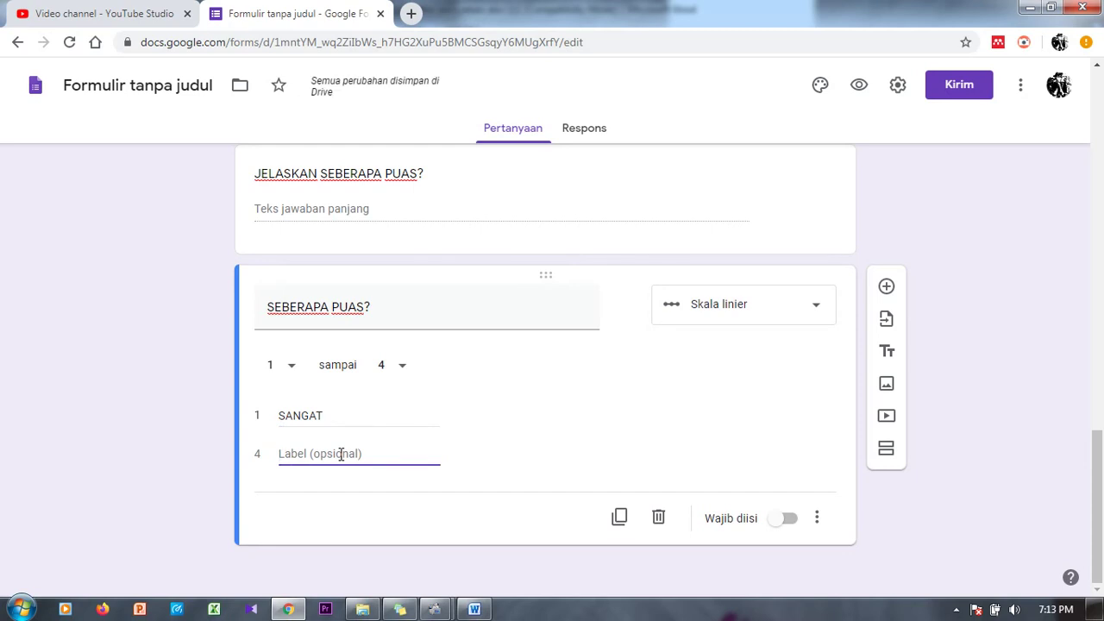
{"action": "type", "text": "TI"}
{"action": "key", "text": "BackSpace"}
{"action": "key", "text": "BackSpace"}
{"action": "key", "text": "BackSpace"}
{"action": "key", "text": "BackSpace"}
{"action": "key", "text": "BackSpace"}
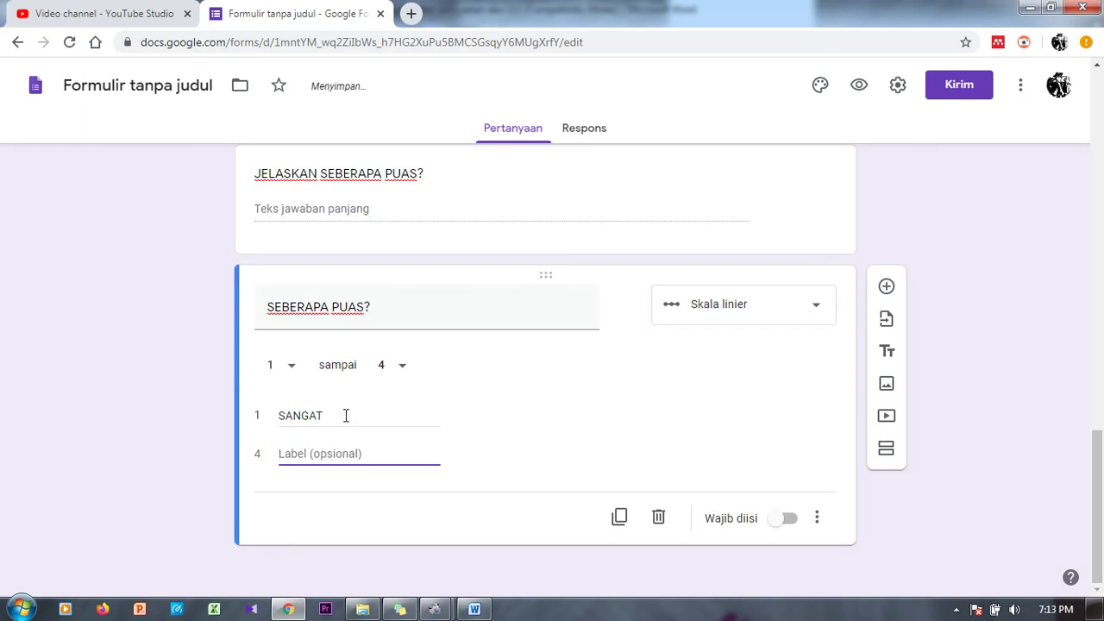
{"action": "double_click", "coordinate": [345, 415]}
{"action": "key", "text": "BackSpace"}
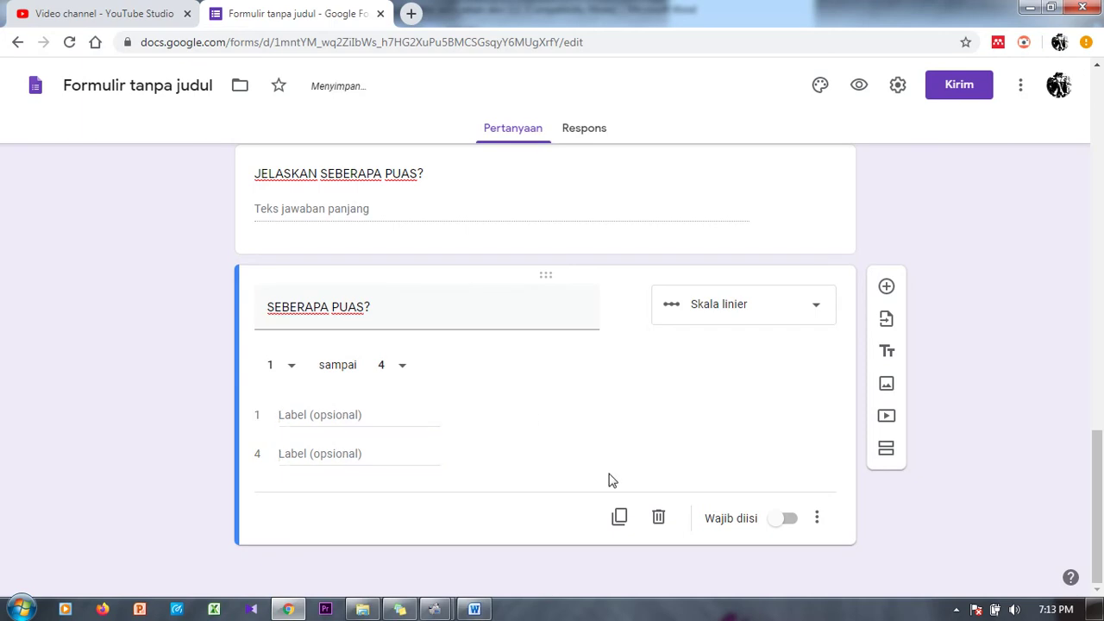
Step: Duplicate the scale question, delete the copy, and return to the top of the form
{"action": "left_click", "coordinate": [623, 517]}
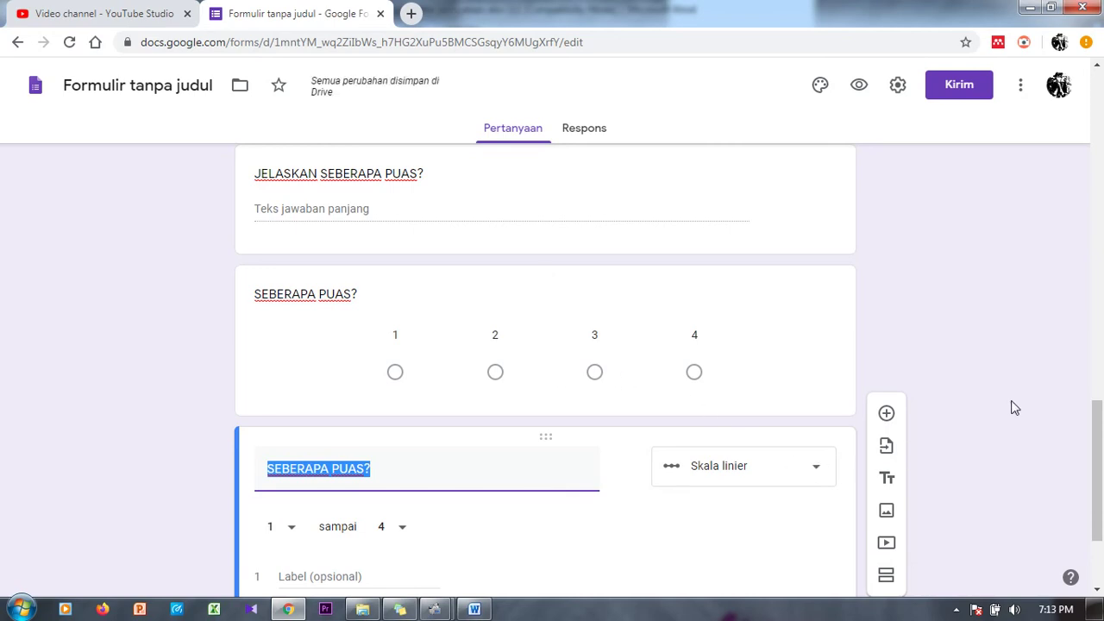
{"action": "scroll", "coordinate": [1097, 427], "scroll_direction": "down", "scroll_amount": 2}
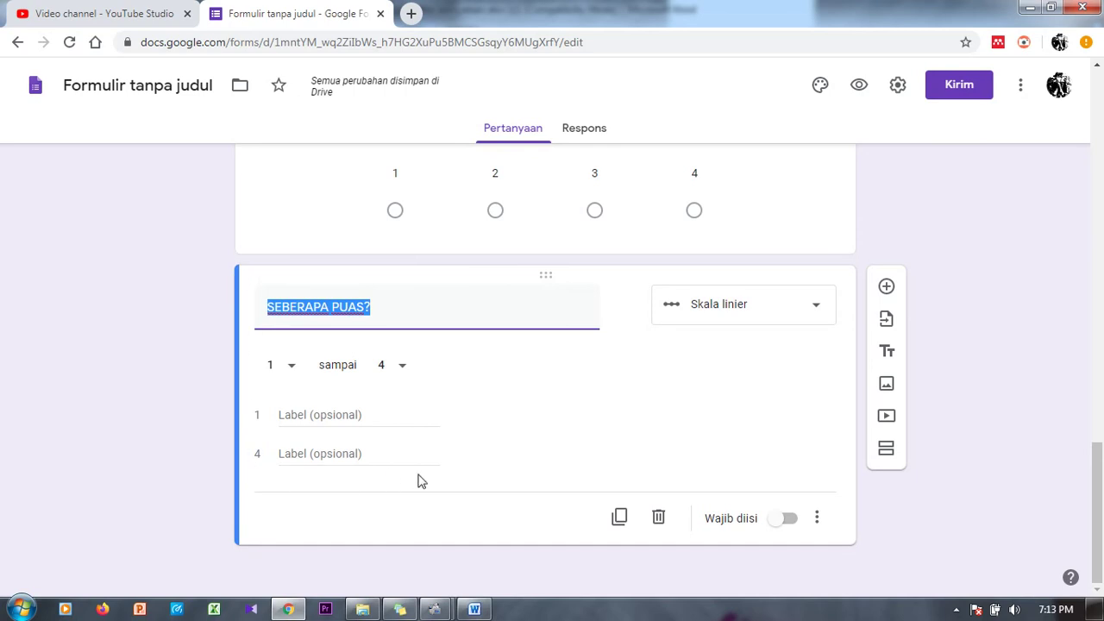
{"action": "left_click", "coordinate": [659, 520]}
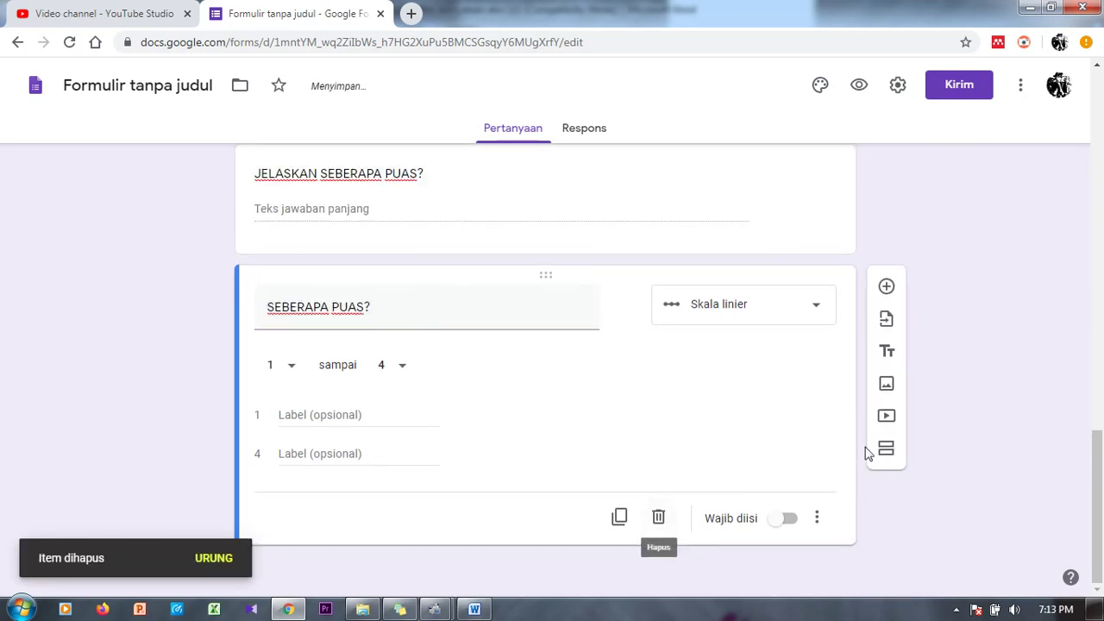
{"action": "left_click_drag", "start_coordinate": [1097, 509], "coordinate": [1097, 103]}
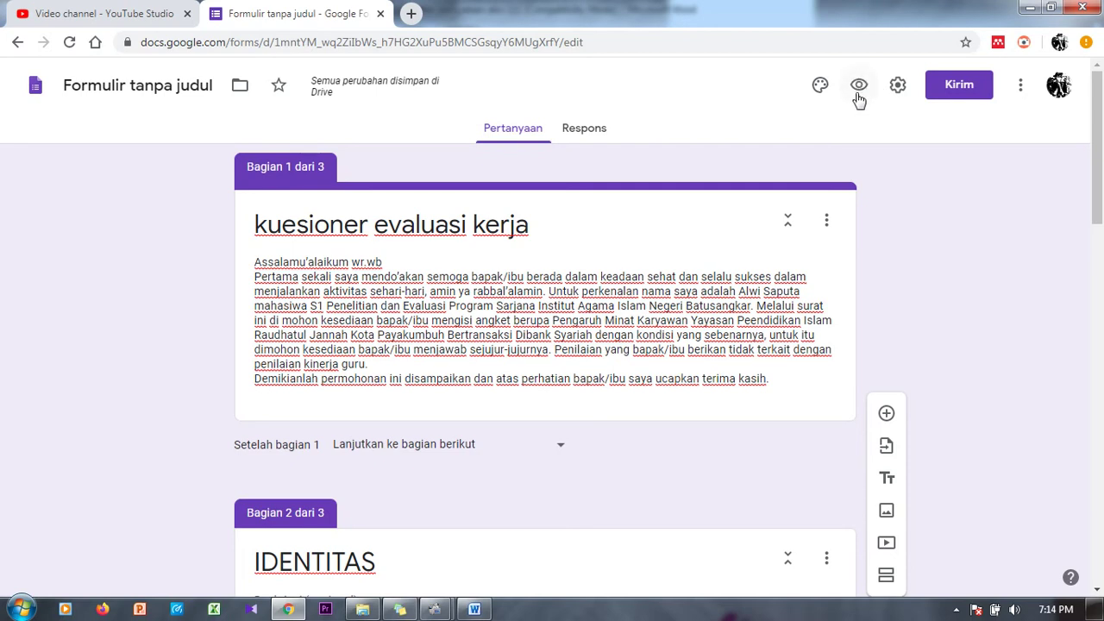
Step: Preview the form through IDENTITAS (NAMA, JABATAN) into A. MINAT, then return to the editor
{"action": "left_click", "coordinate": [858, 96]}
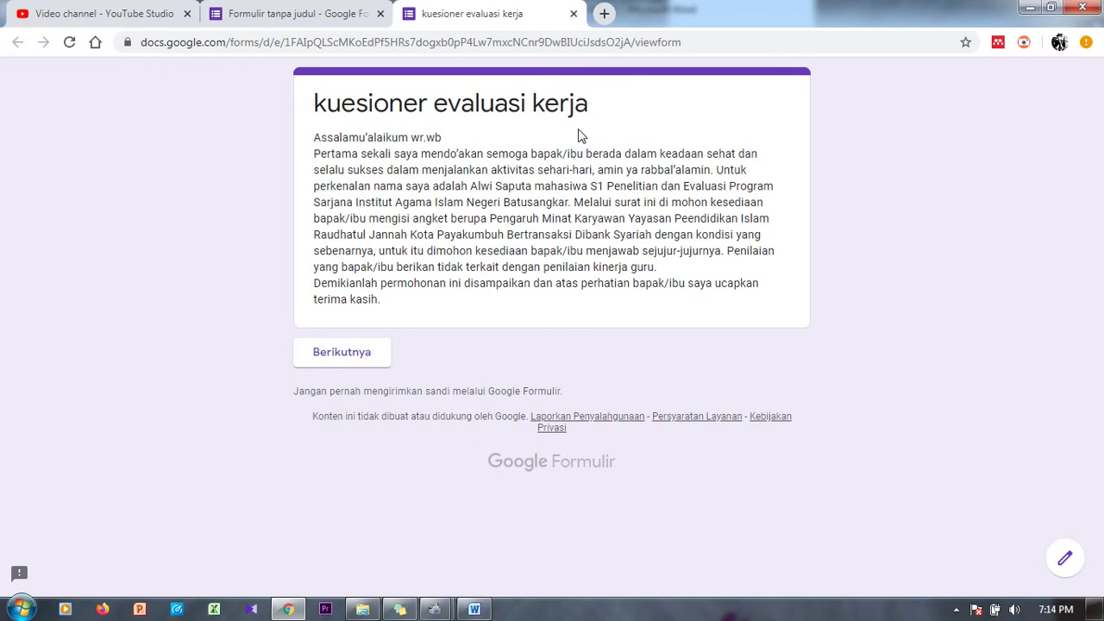
{"action": "left_click", "coordinate": [335, 367]}
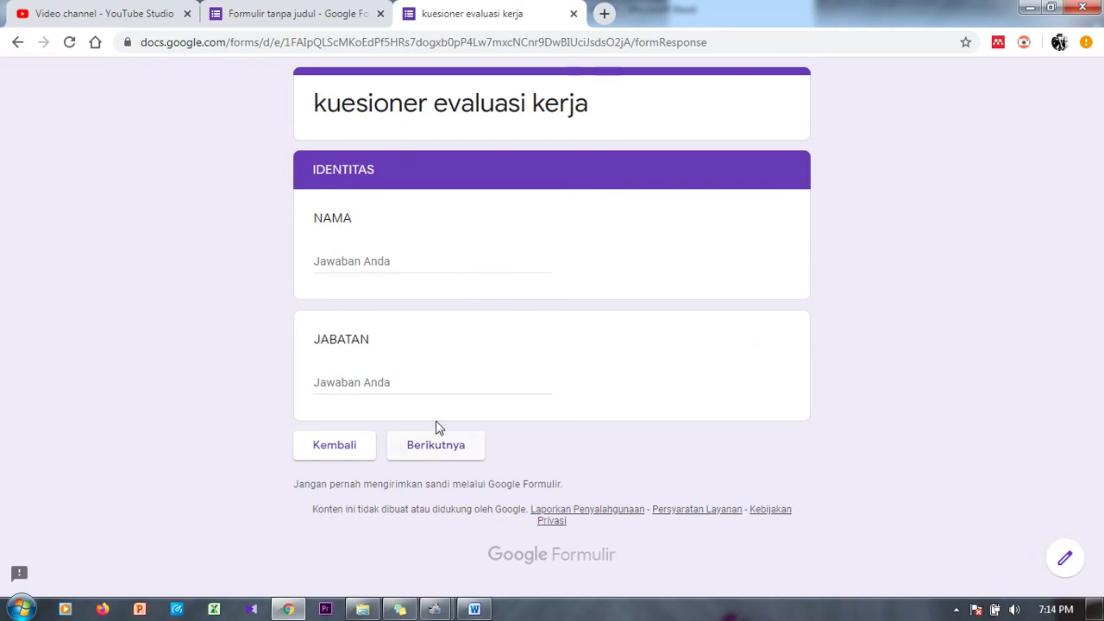
{"action": "left_click", "coordinate": [378, 264]}
{"action": "left_click", "coordinate": [396, 391]}
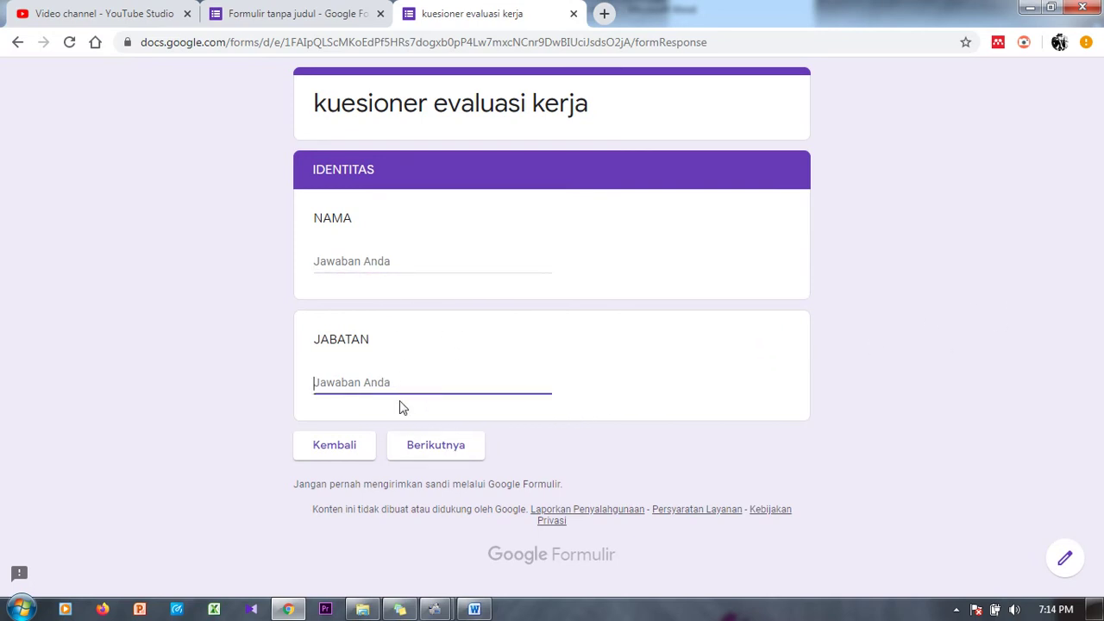
{"action": "left_click", "coordinate": [431, 445]}
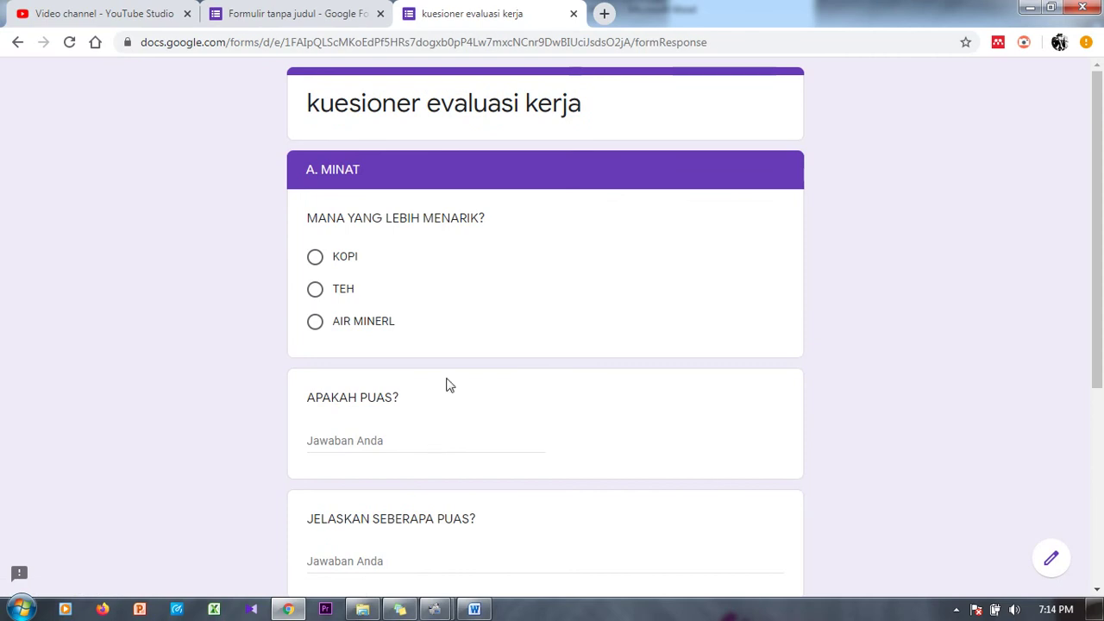
{"action": "left_click_drag", "start_coordinate": [1098, 183], "coordinate": [1038, 167]}
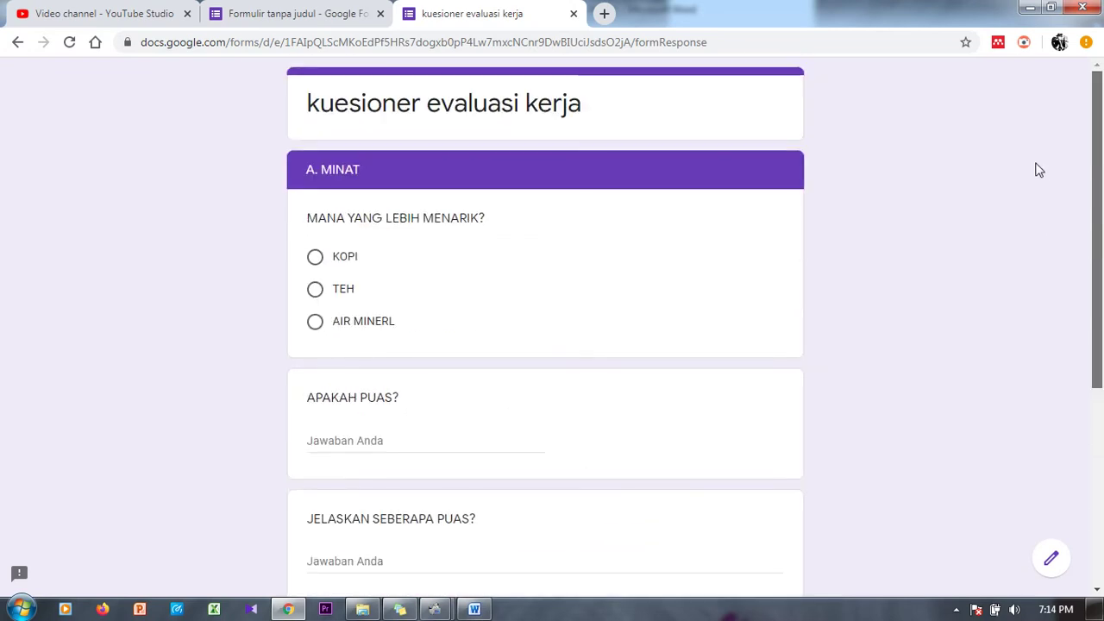
{"action": "left_click", "coordinate": [316, 12]}
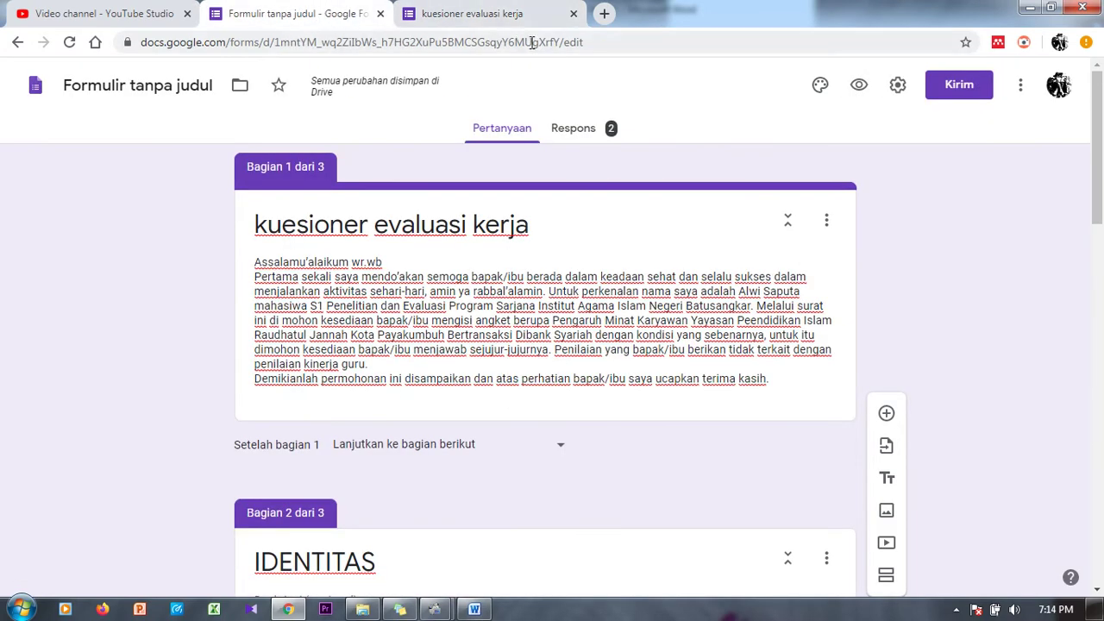
Step: In Settings, limit the form to 1 response per person ('Batasi ke 1 tanggapan')
{"action": "left_click", "coordinate": [898, 85]}
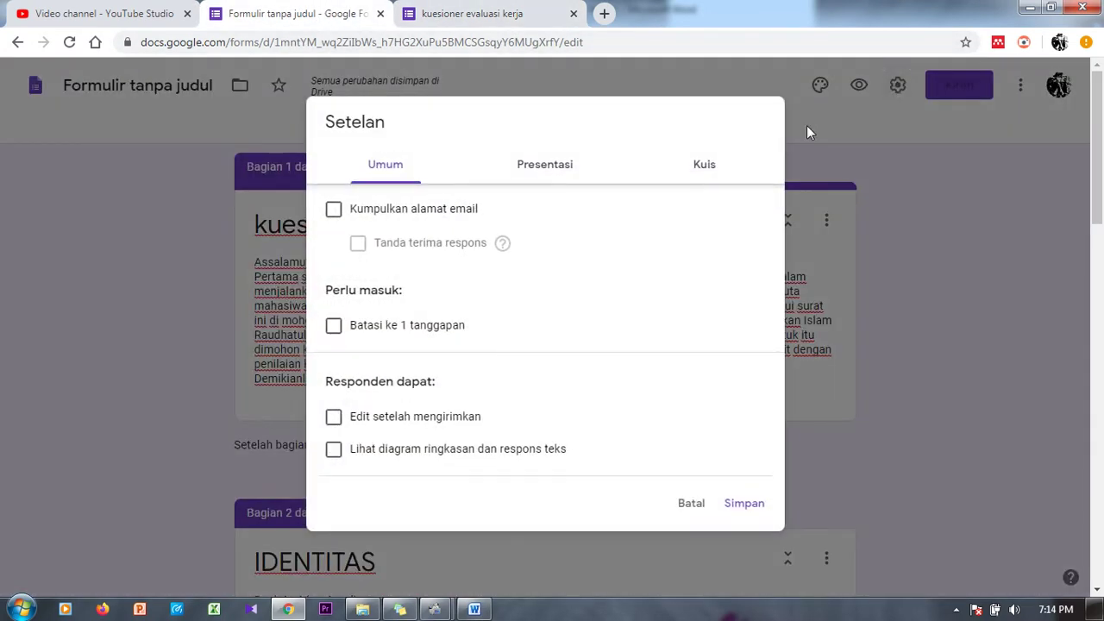
{"action": "left_click", "coordinate": [332, 331]}
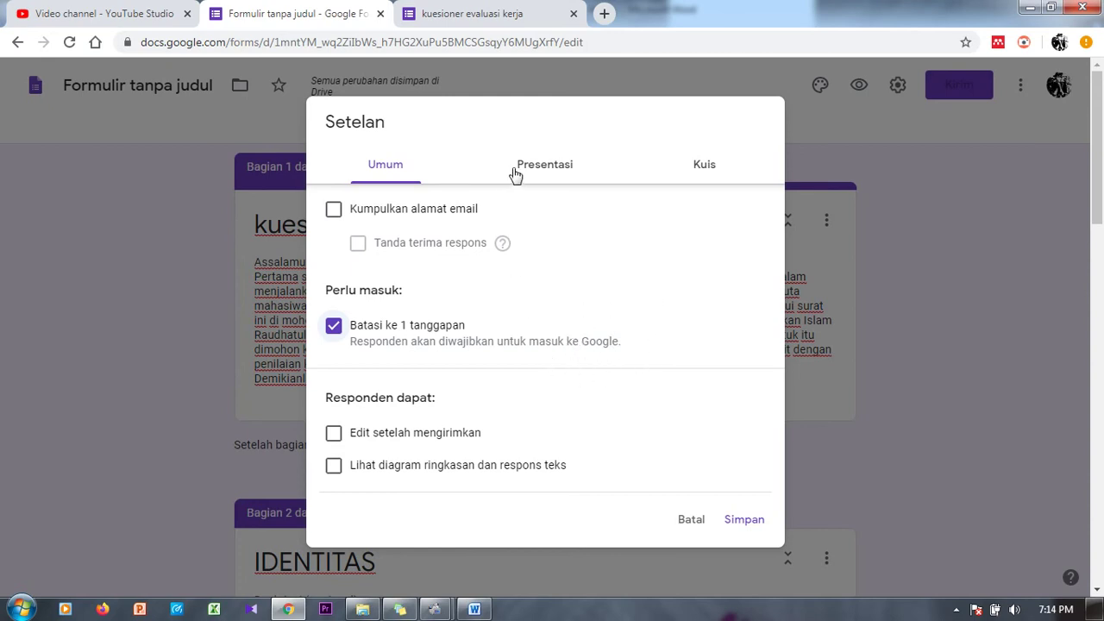
{"action": "left_click", "coordinate": [695, 161]}
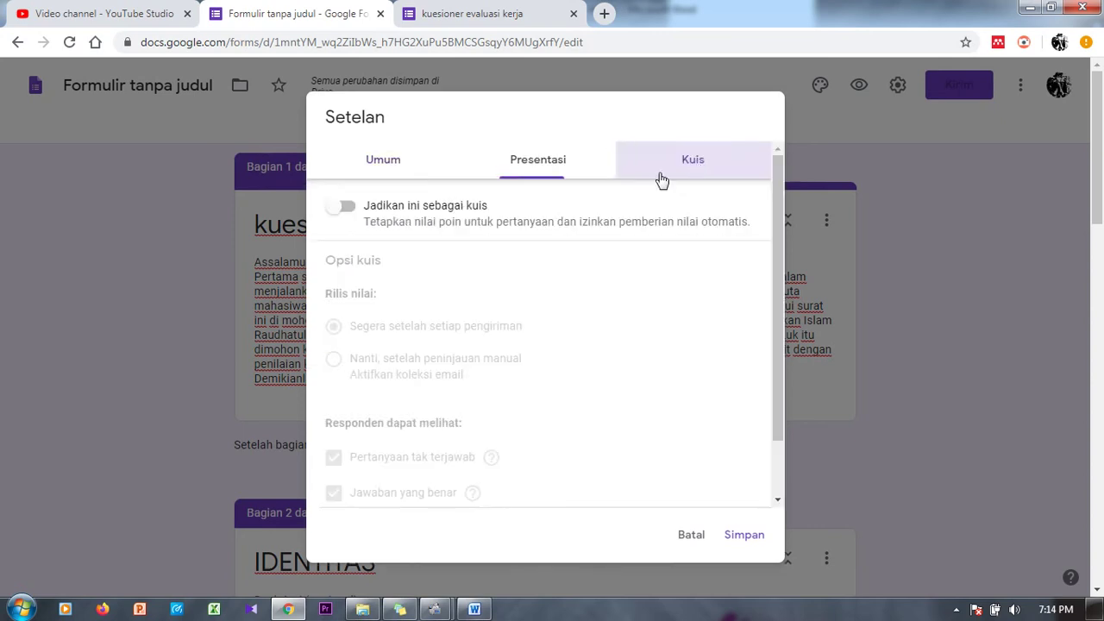
Step: Under Presentasi, set the confirmation message to 'Jazakallah khair / Terimakasih dsb//' and save
{"action": "left_click", "coordinate": [559, 169]}
{"action": "left_click", "coordinate": [397, 344]}
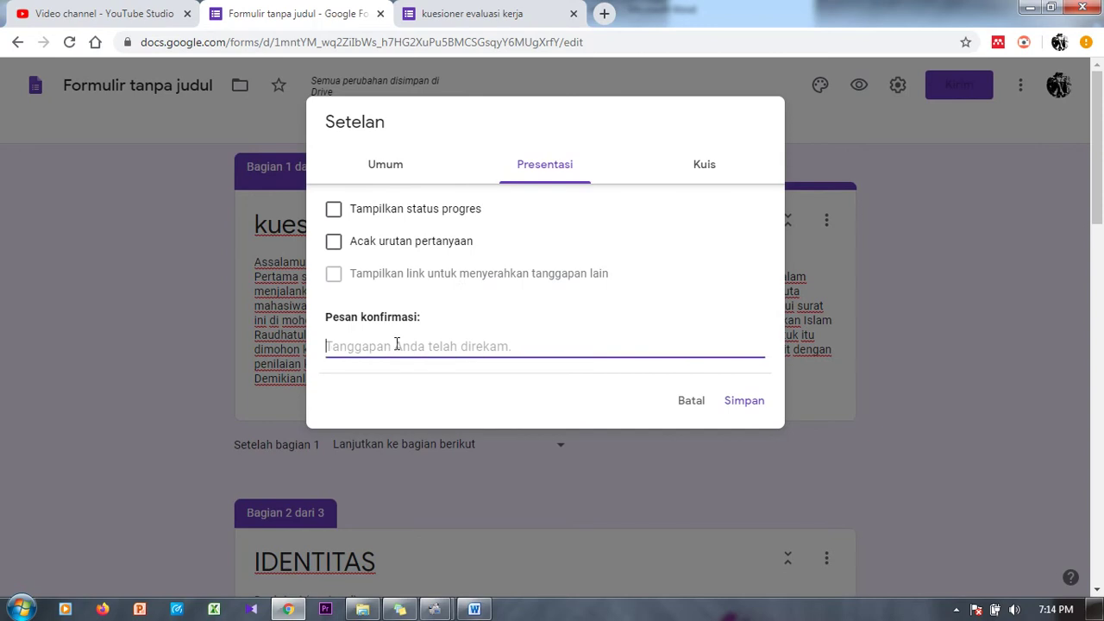
{"action": "type", "text": "I"}
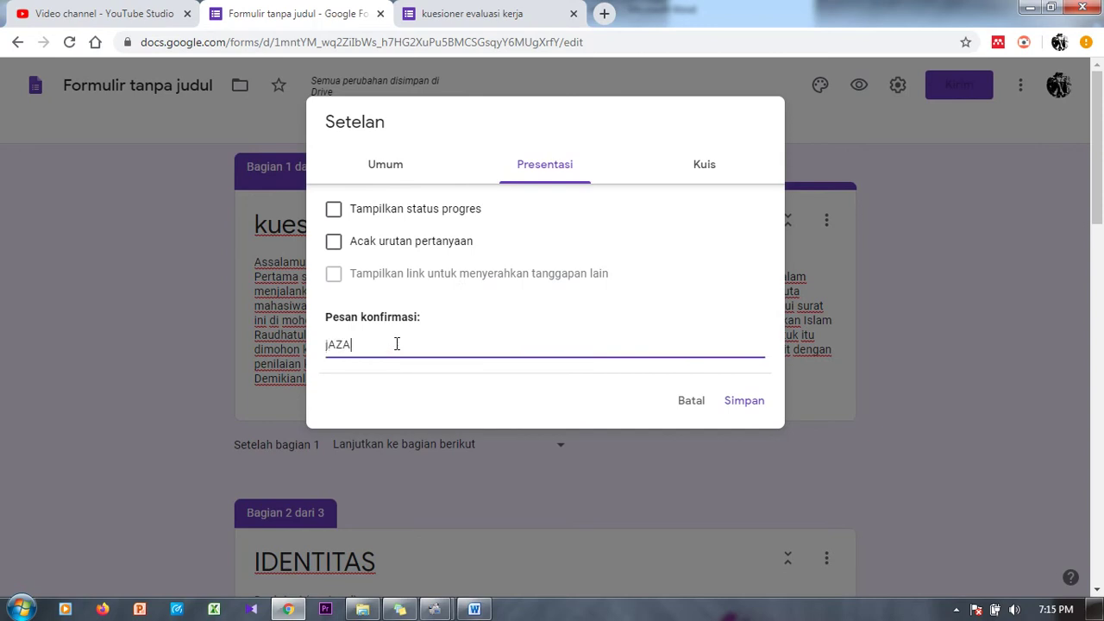
{"action": "type", "text": "A"}
{"action": "key", "text": "BackSpace"}
{"action": "key", "text": "BackSpace"}
{"action": "type", "text": "J"}
{"action": "key", "text": "BackSpace"}
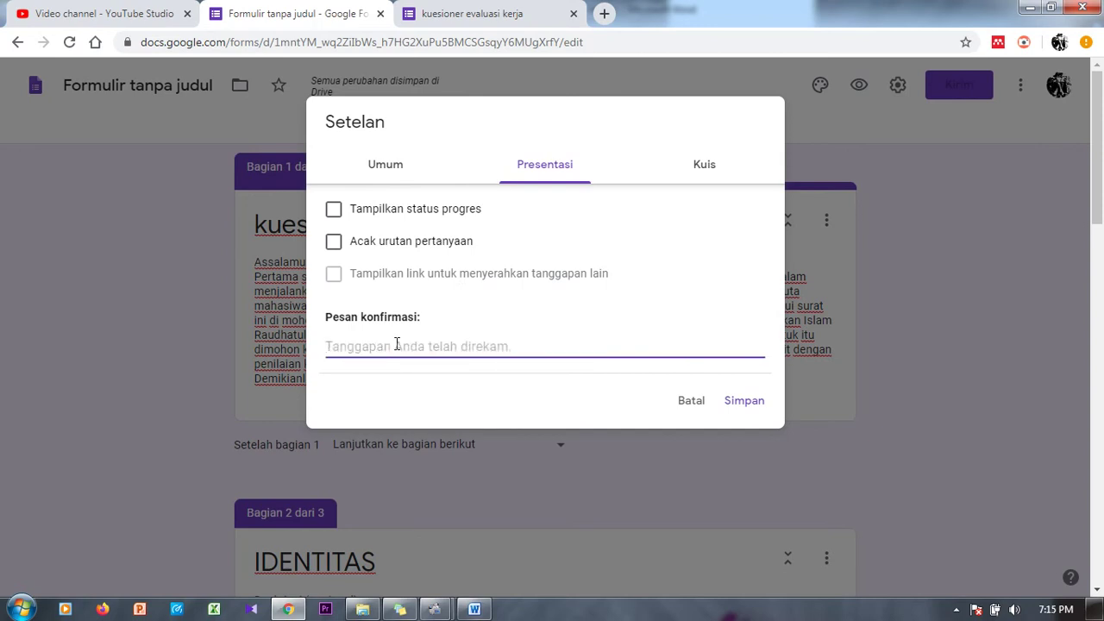
{"action": "type", "text": "Jazakallah khair /"}
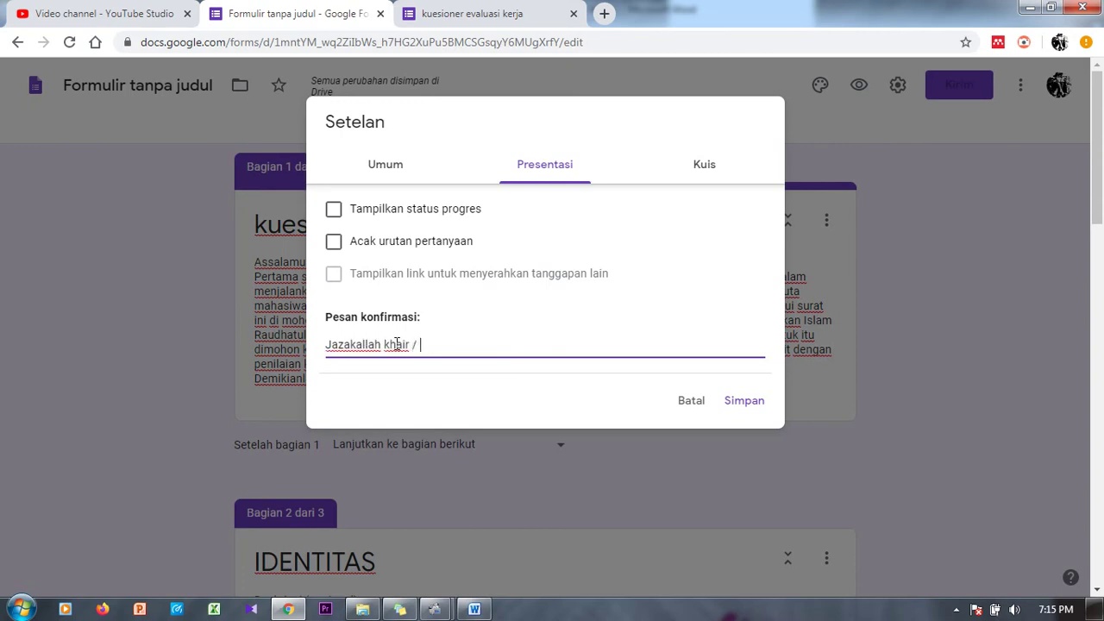
{"action": "type", "text": "h dsb//"}
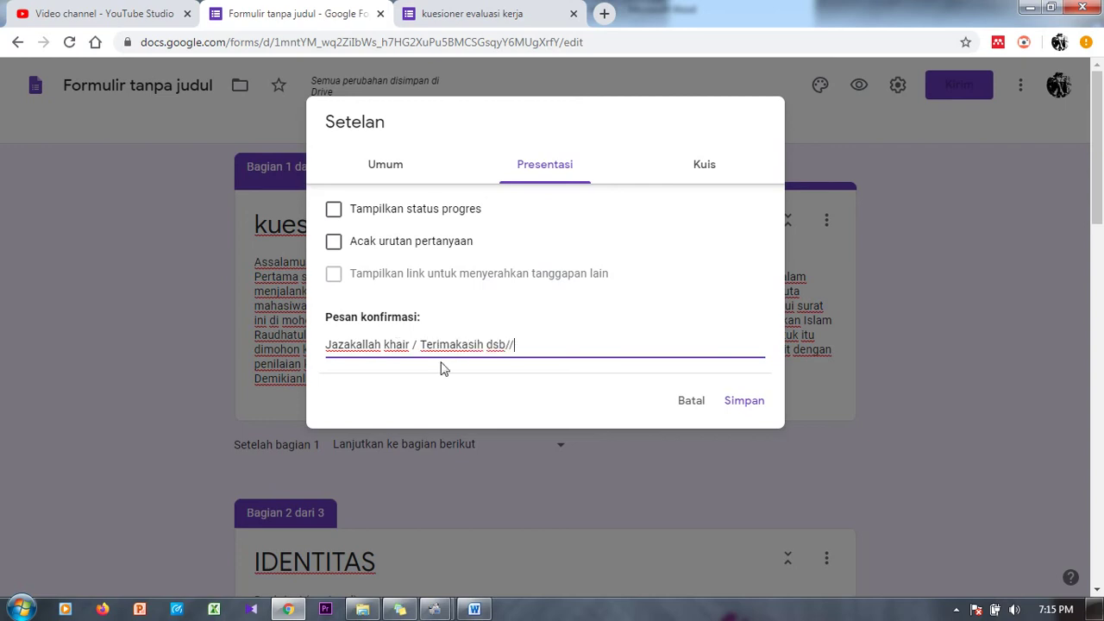
{"action": "left_click", "coordinate": [746, 403]}
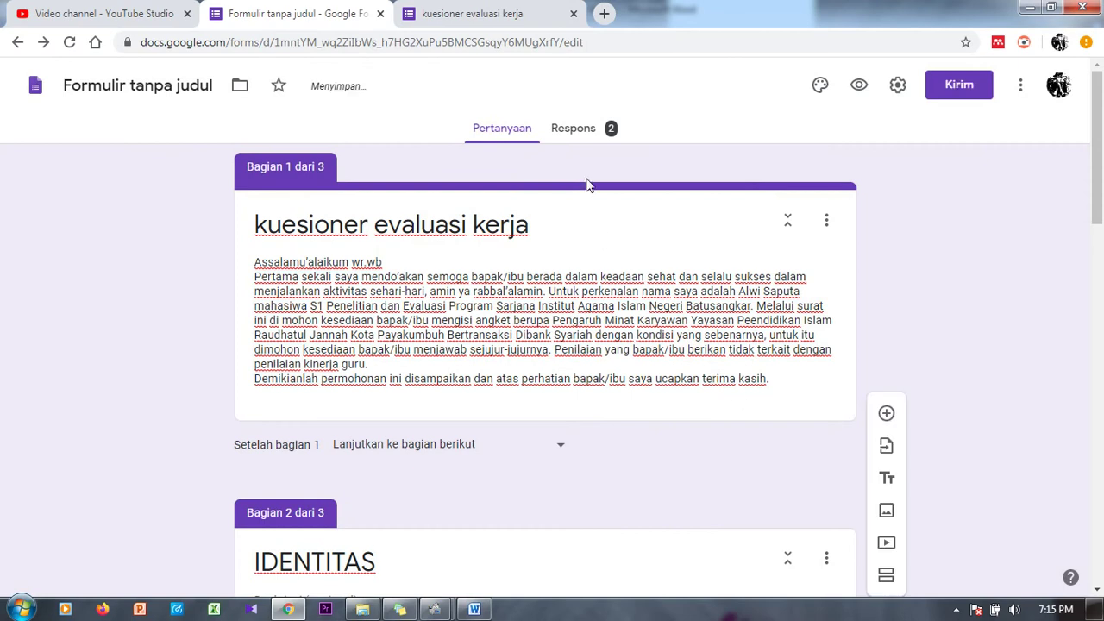
Step: Open a fresh preview, step through its sections, and submit a test response
{"action": "left_click", "coordinate": [832, 90]}
{"action": "left_click", "coordinate": [767, 13]}
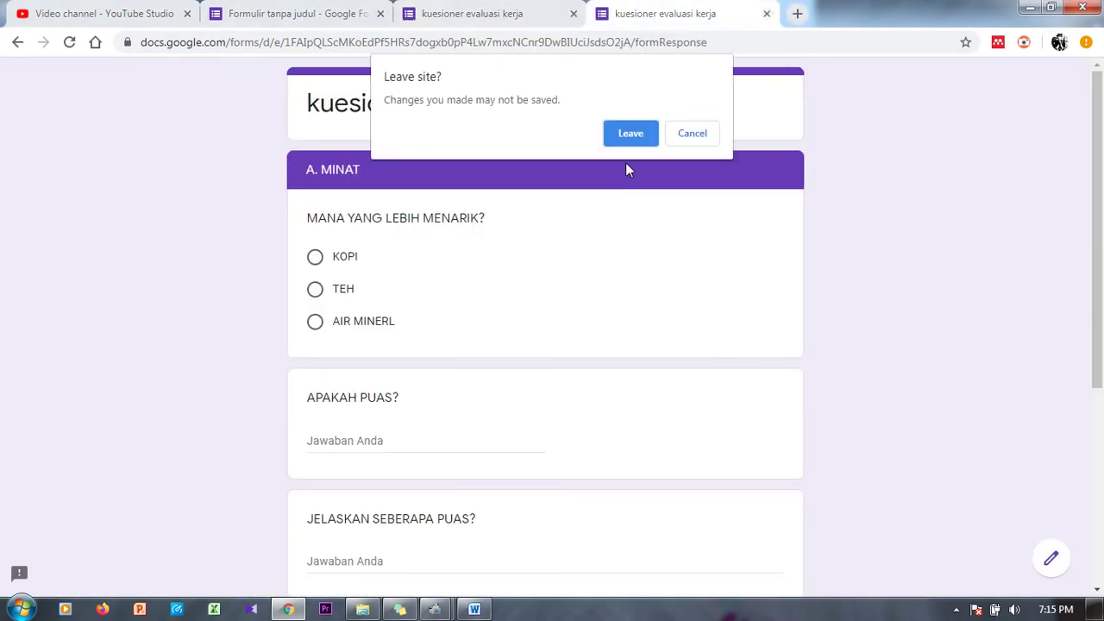
{"action": "left_click", "coordinate": [629, 131]}
{"action": "left_click", "coordinate": [365, 353]}
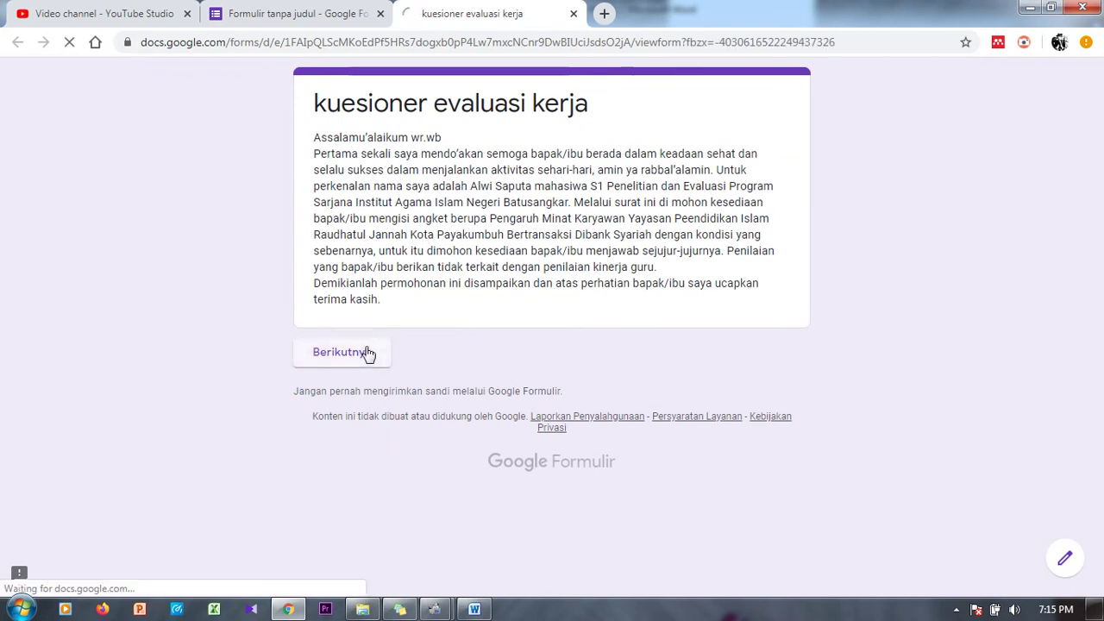
{"action": "left_click", "coordinate": [444, 450]}
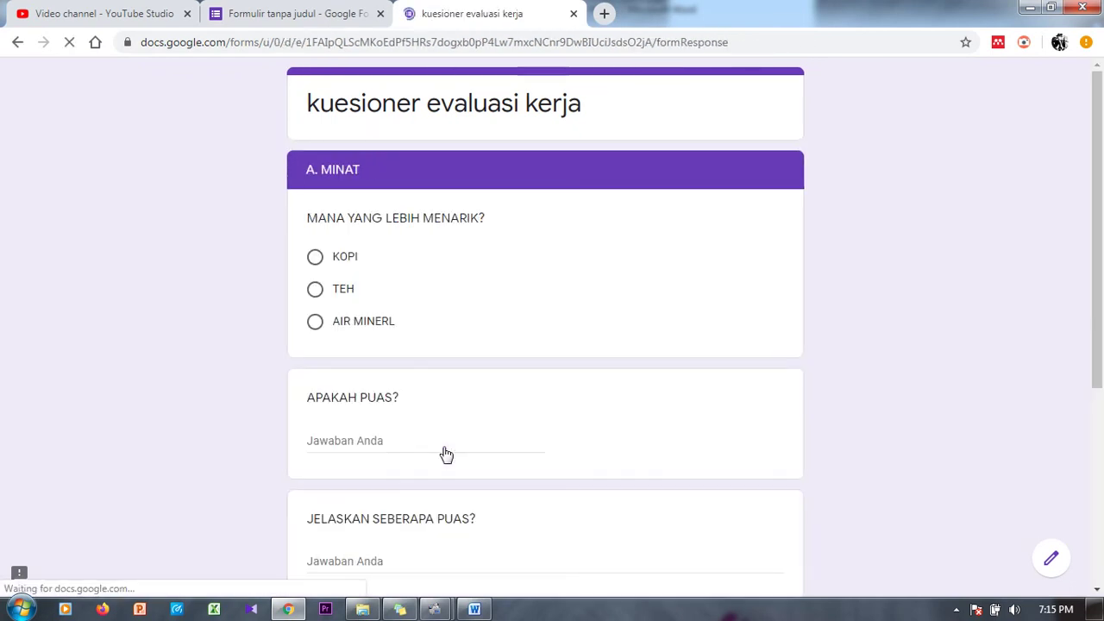
{"action": "scroll", "coordinate": [626, 298], "scroll_direction": "down", "scroll_amount": 4}
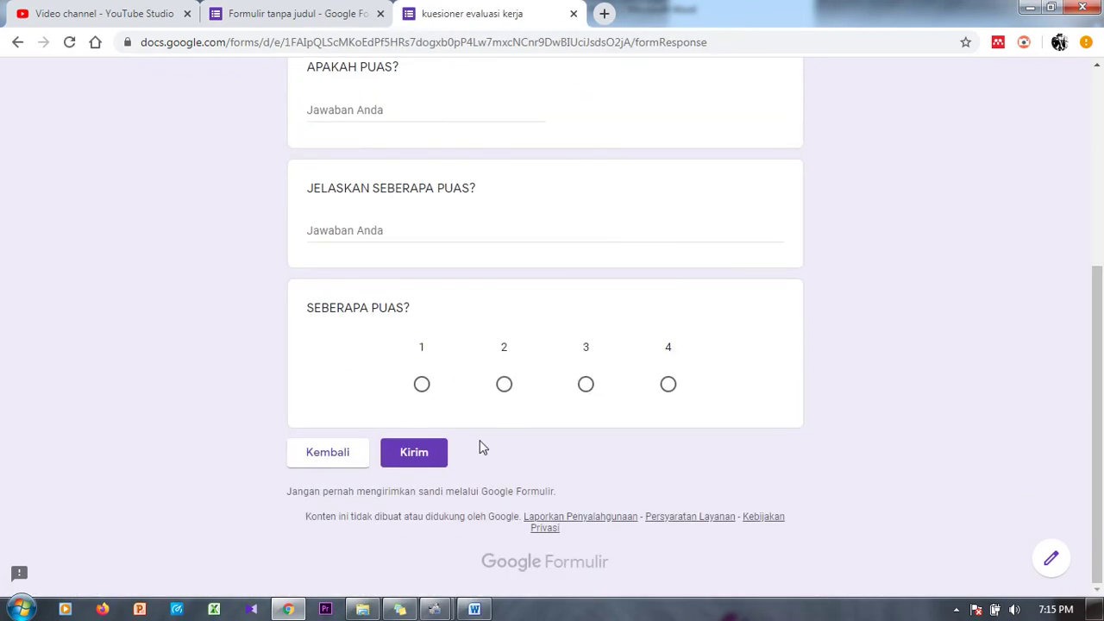
{"action": "left_click", "coordinate": [419, 462]}
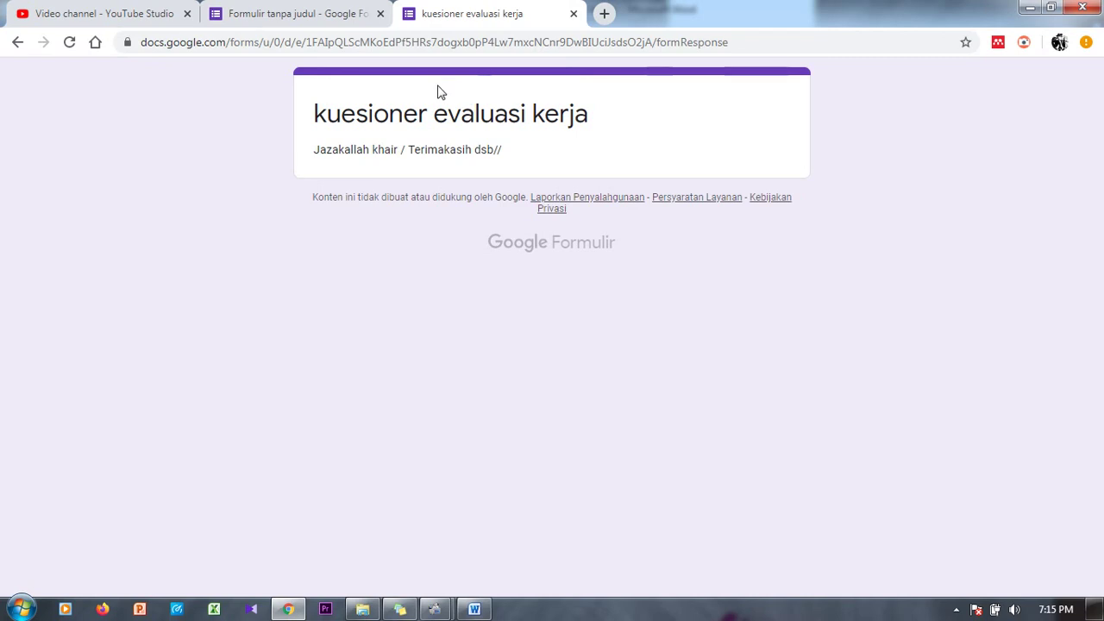
Step: Check the Respons tab now shows 3 responses, then close the preview tabs
{"action": "left_click", "coordinate": [345, 12]}
{"action": "left_click", "coordinate": [441, 10]}
{"action": "left_click", "coordinate": [328, 12]}
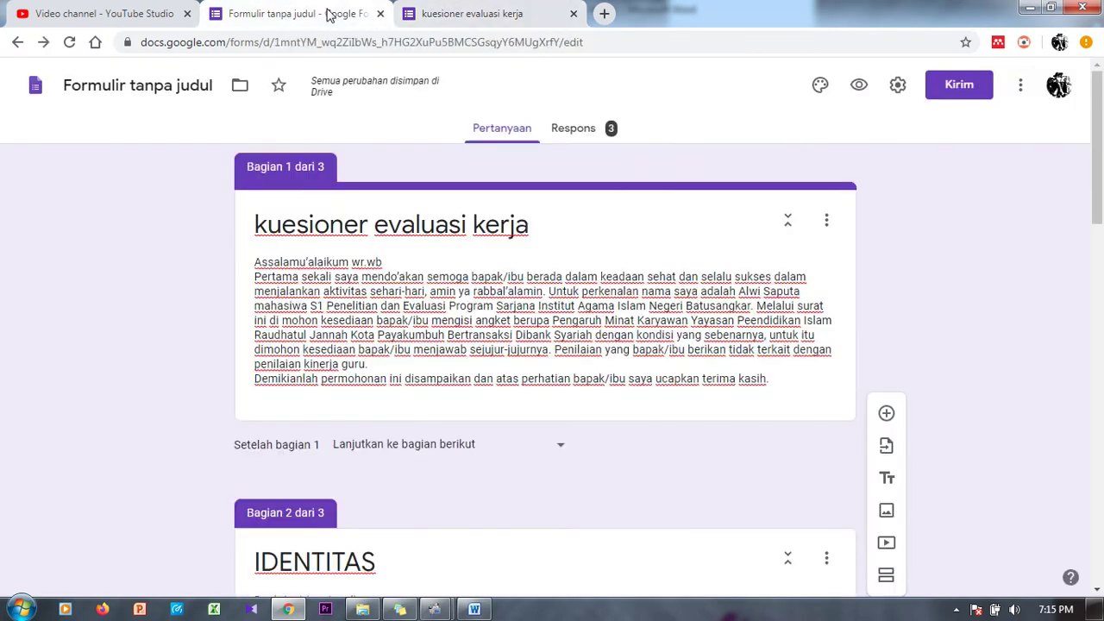
{"action": "left_click", "coordinate": [574, 131]}
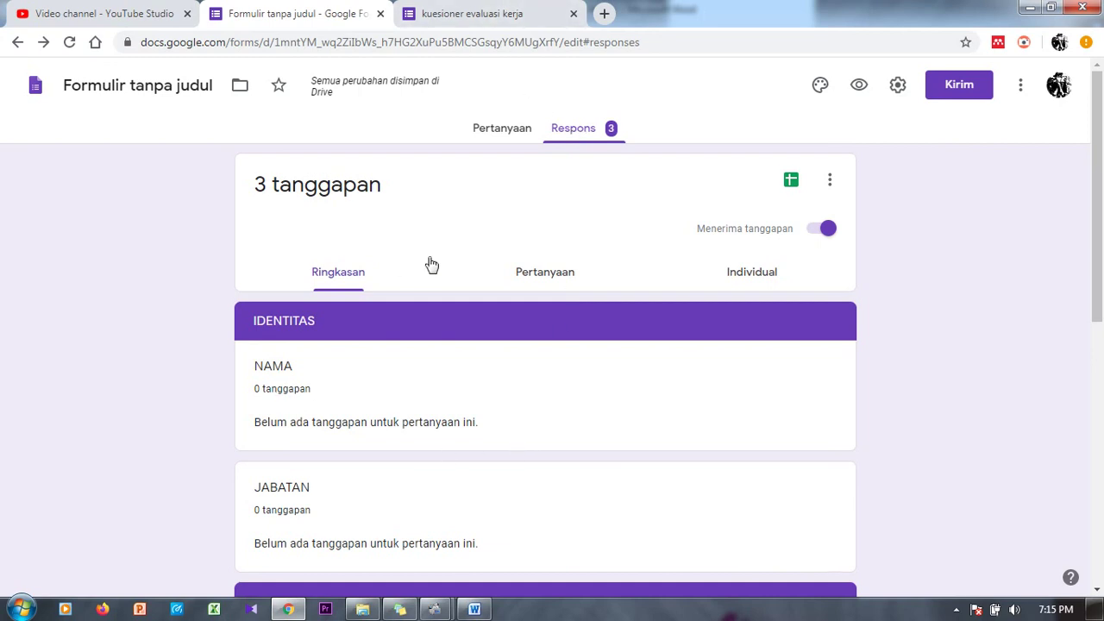
{"action": "left_click", "coordinate": [537, 10]}
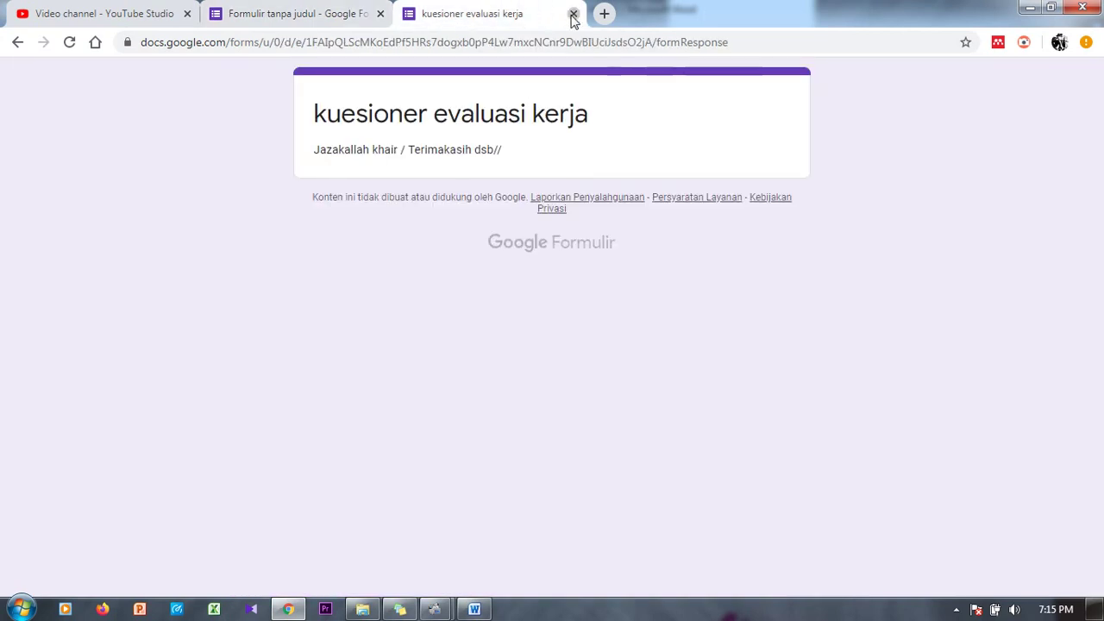
{"action": "left_click", "coordinate": [573, 15]}
{"action": "left_click", "coordinate": [510, 137]}
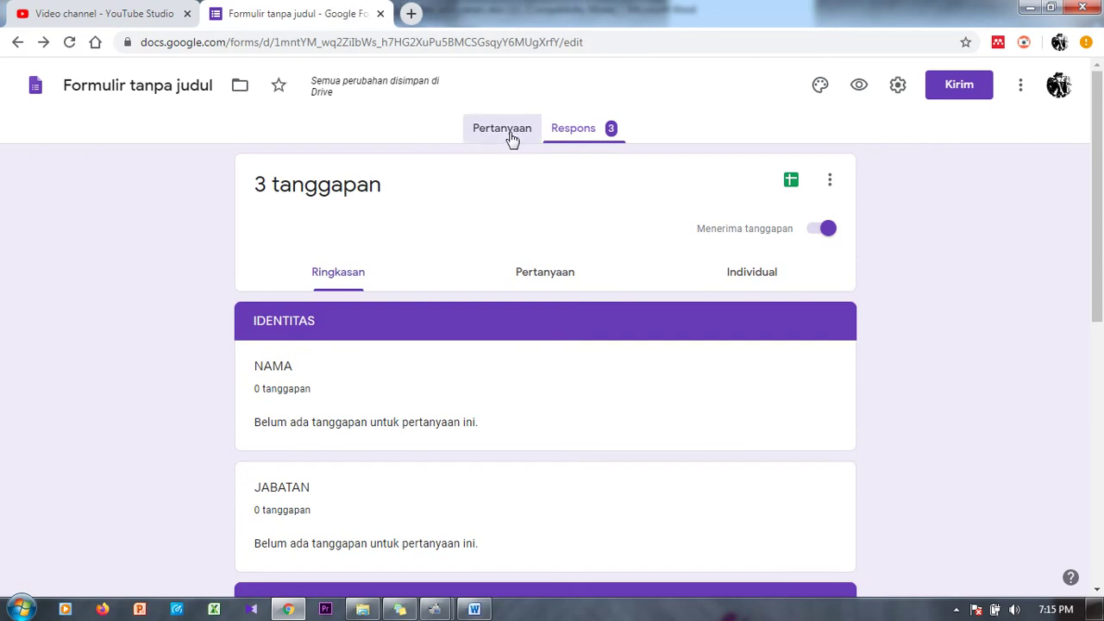
{"action": "left_click", "coordinate": [857, 87]}
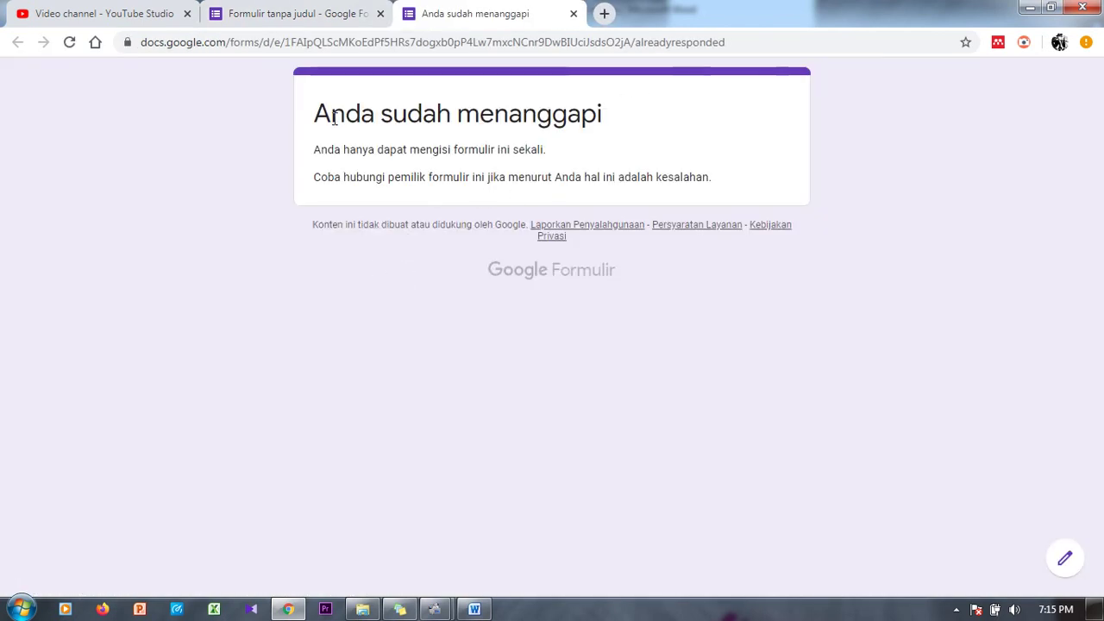
{"action": "left_click", "coordinate": [573, 14]}
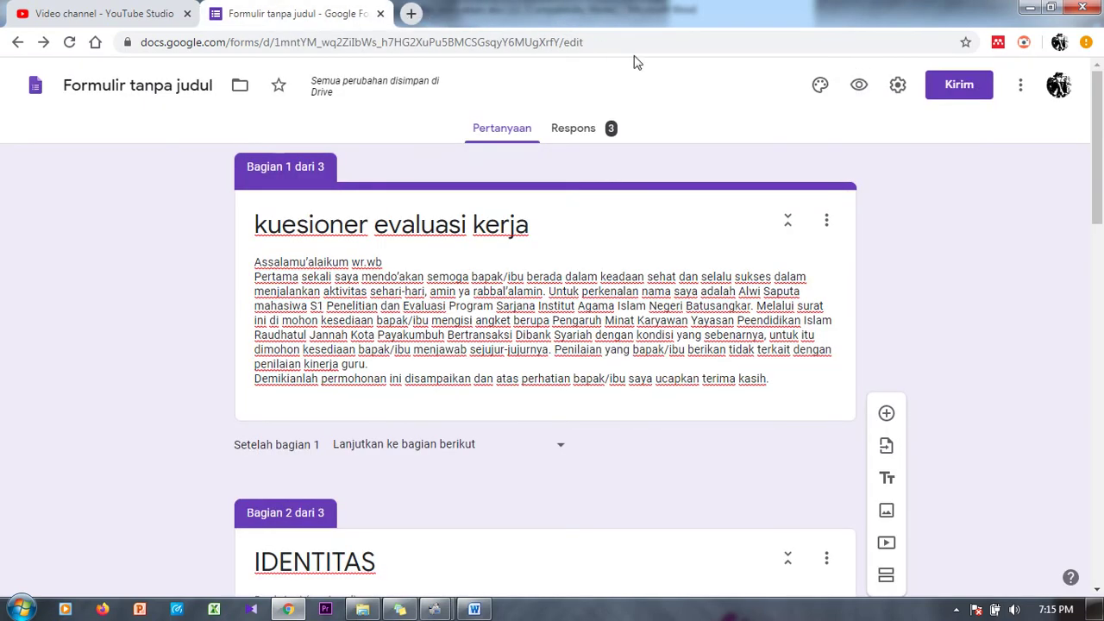
Step: Pick a new theme colour and insert the colourful candy image as the form header
{"action": "left_click", "coordinate": [820, 85]}
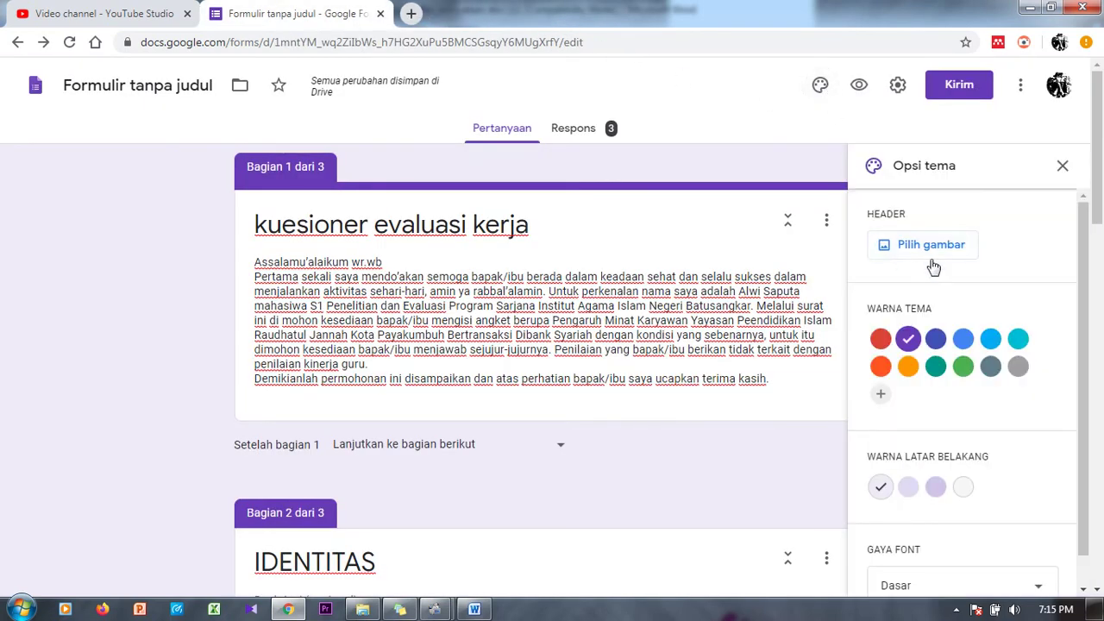
{"action": "left_click", "coordinate": [938, 367]}
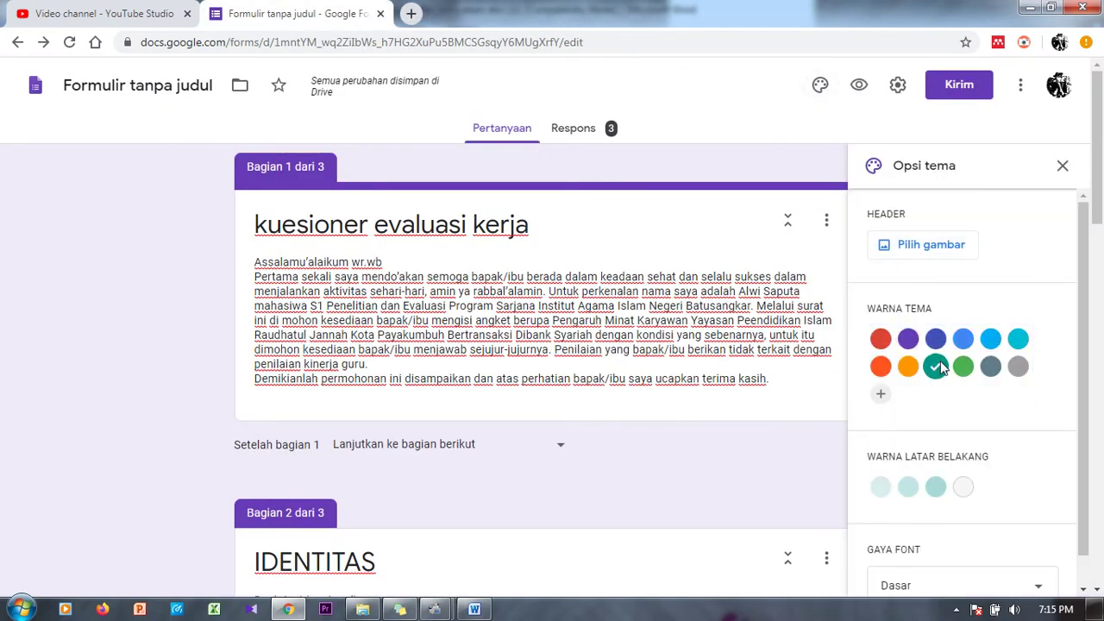
{"action": "left_click", "coordinate": [941, 244]}
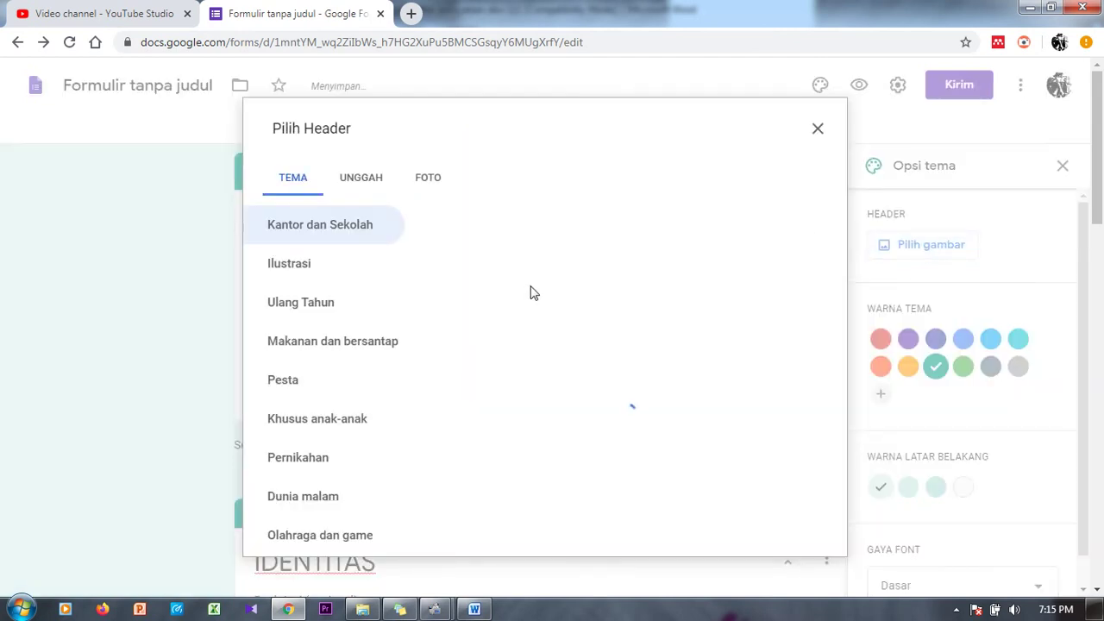
{"action": "left_click", "coordinate": [475, 315]}
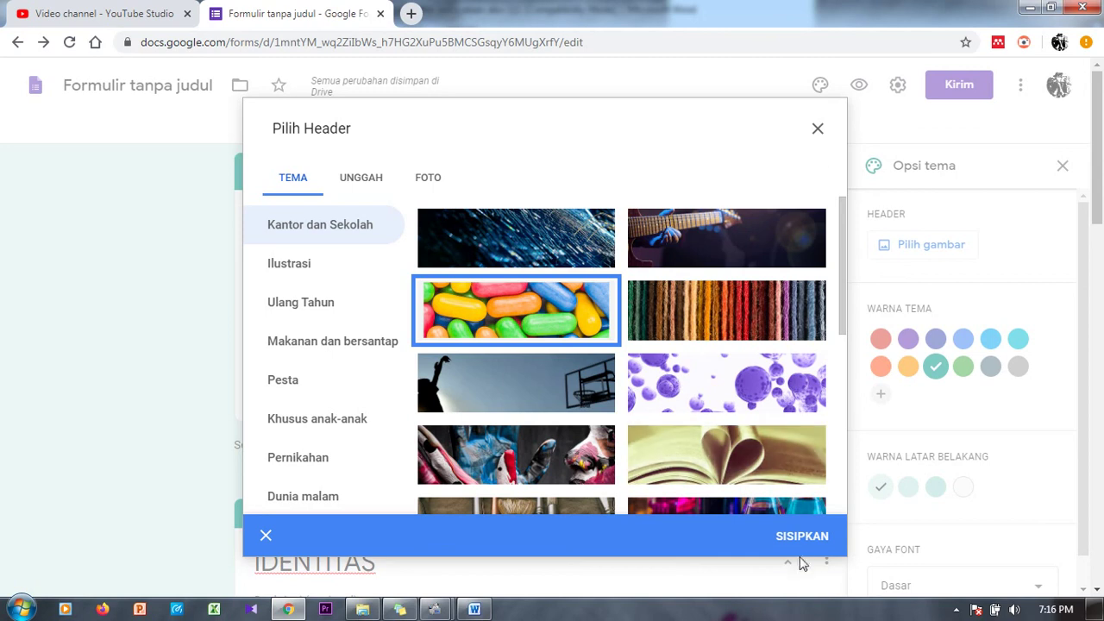
{"action": "left_click", "coordinate": [802, 544]}
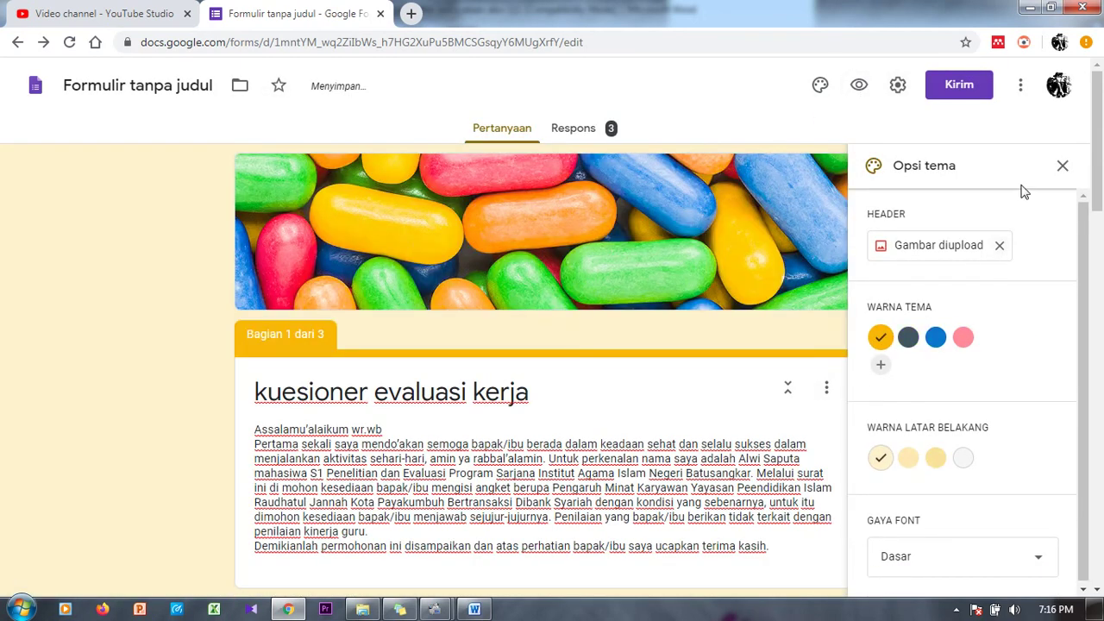
{"action": "left_click", "coordinate": [1063, 166]}
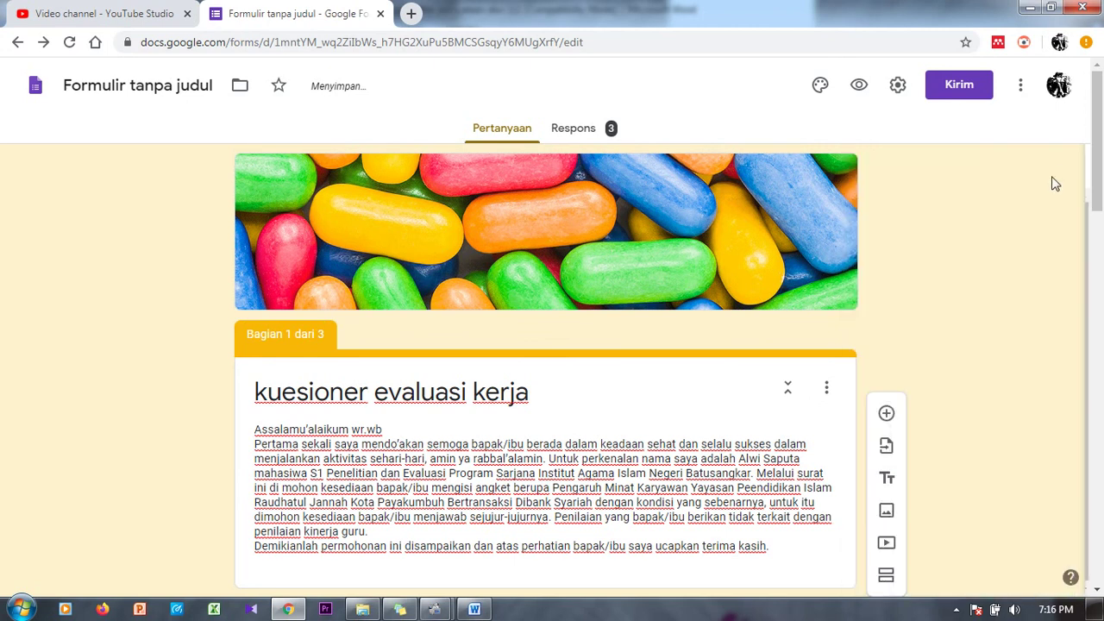
Step: In the send dialog, add a suggested recipient e-mail address under the email option
{"action": "left_click", "coordinate": [959, 85]}
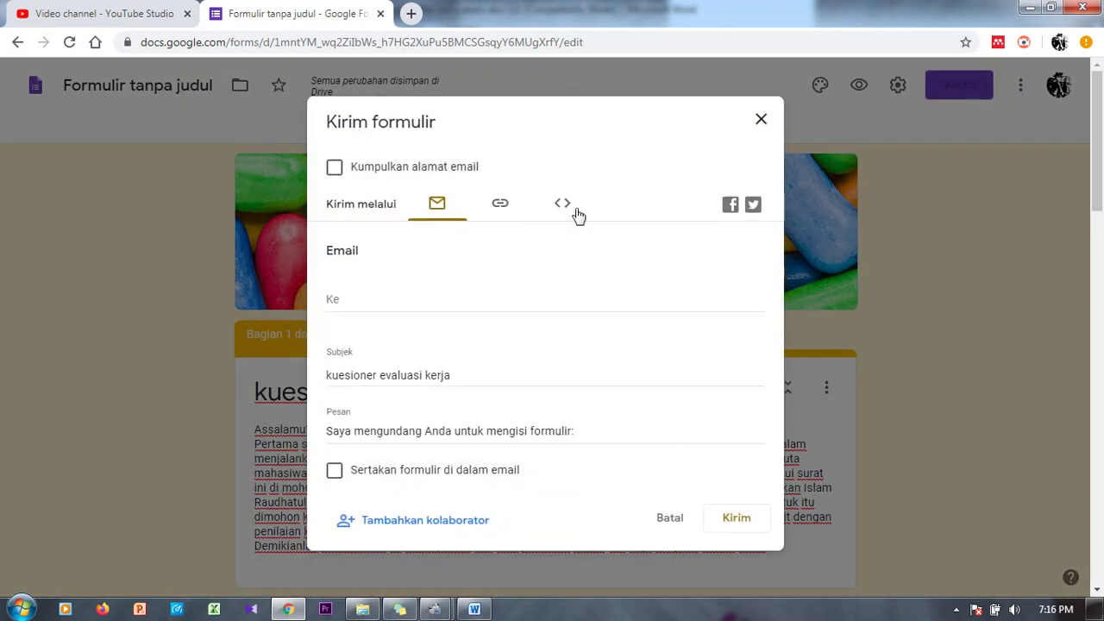
{"action": "left_click", "coordinate": [498, 206]}
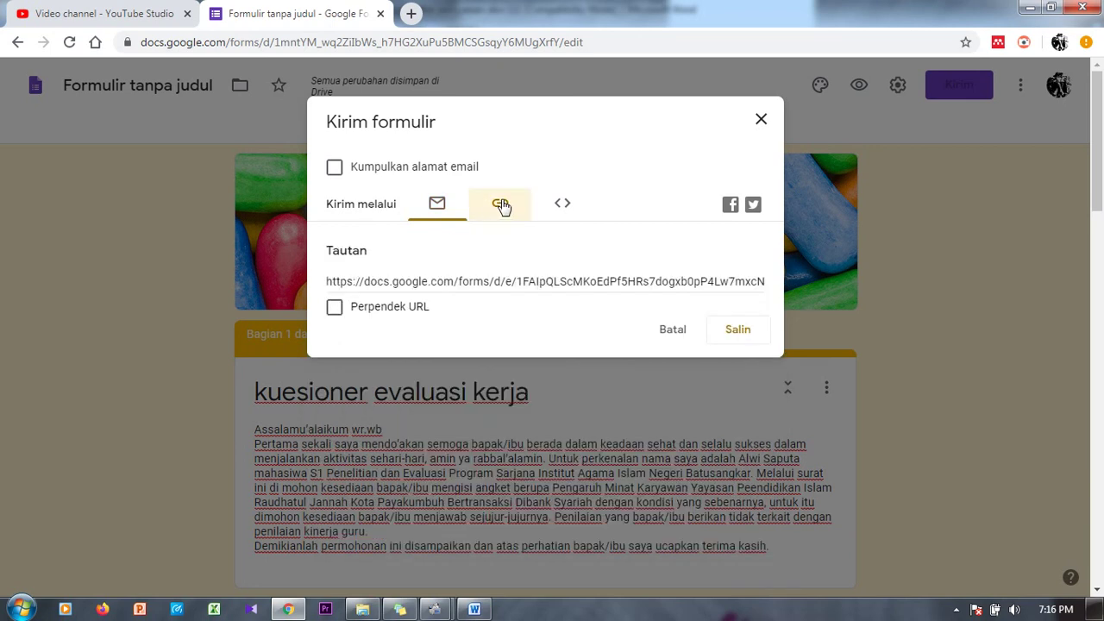
{"action": "left_click", "coordinate": [434, 207]}
{"action": "left_click", "coordinate": [370, 300]}
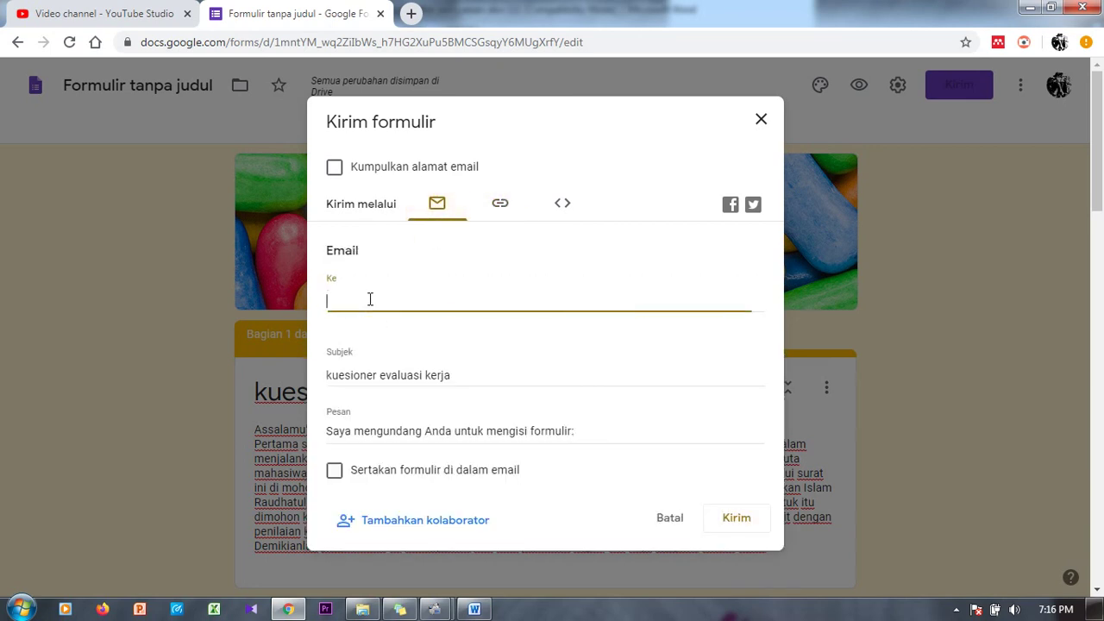
{"action": "type", "text": "erje"}
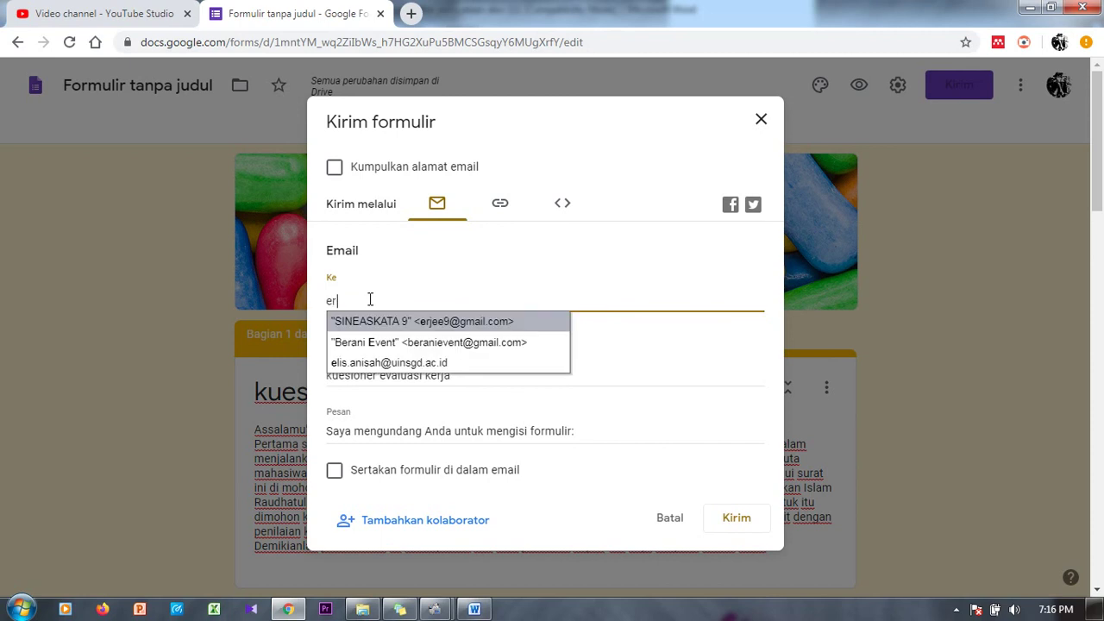
{"action": "left_click", "coordinate": [449, 326]}
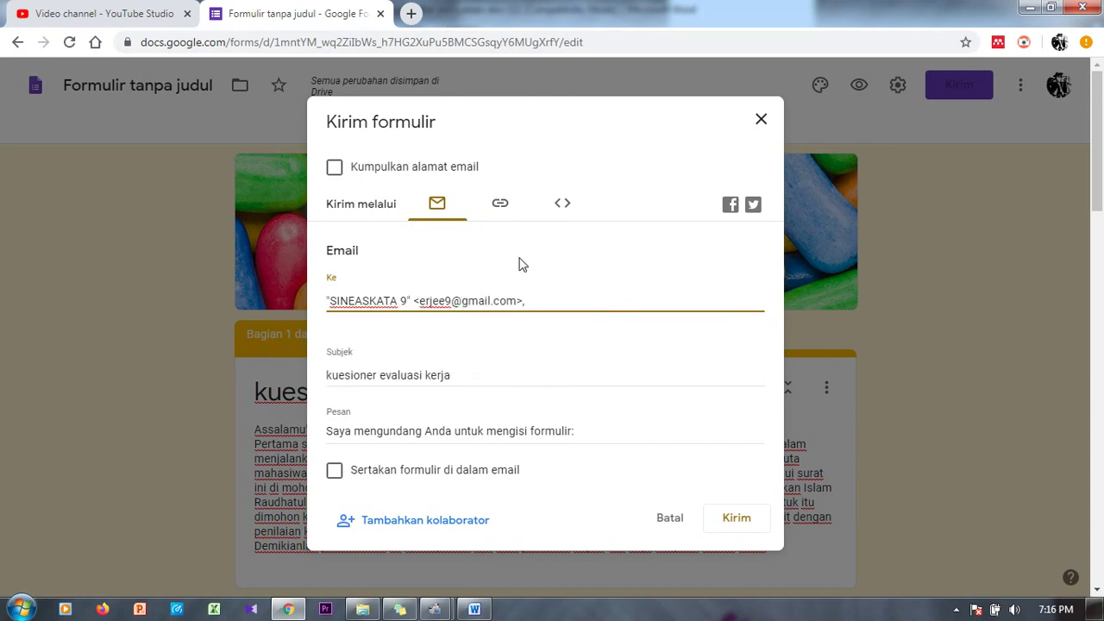
Step: Shorten the share link to a forms.gle URL, copy it, and close the dialog
{"action": "left_click", "coordinate": [501, 202]}
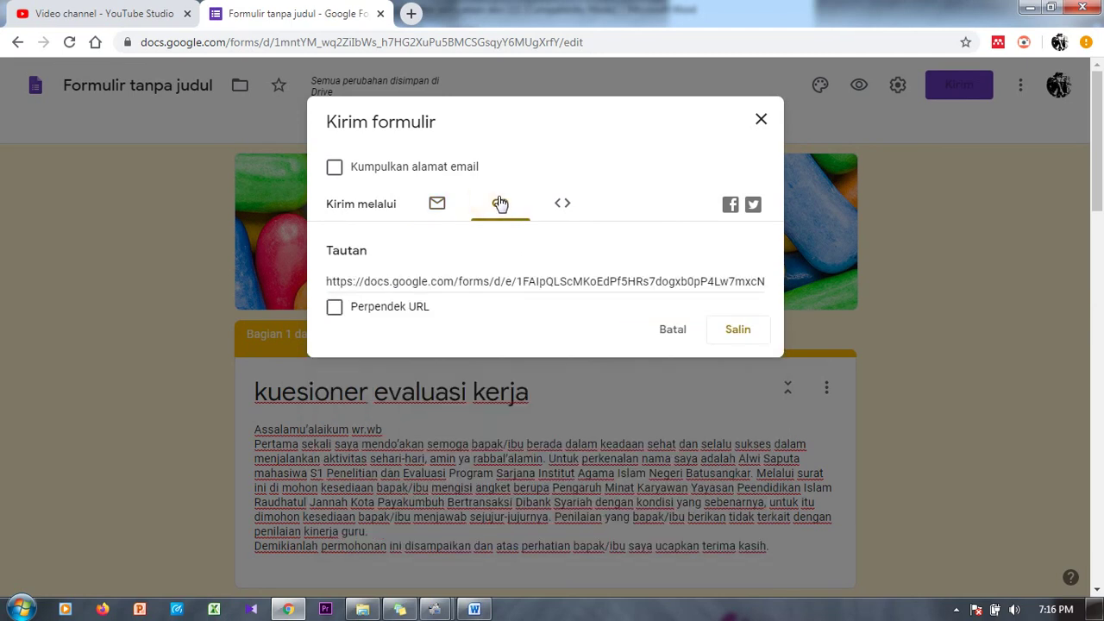
{"action": "left_click", "coordinate": [360, 317]}
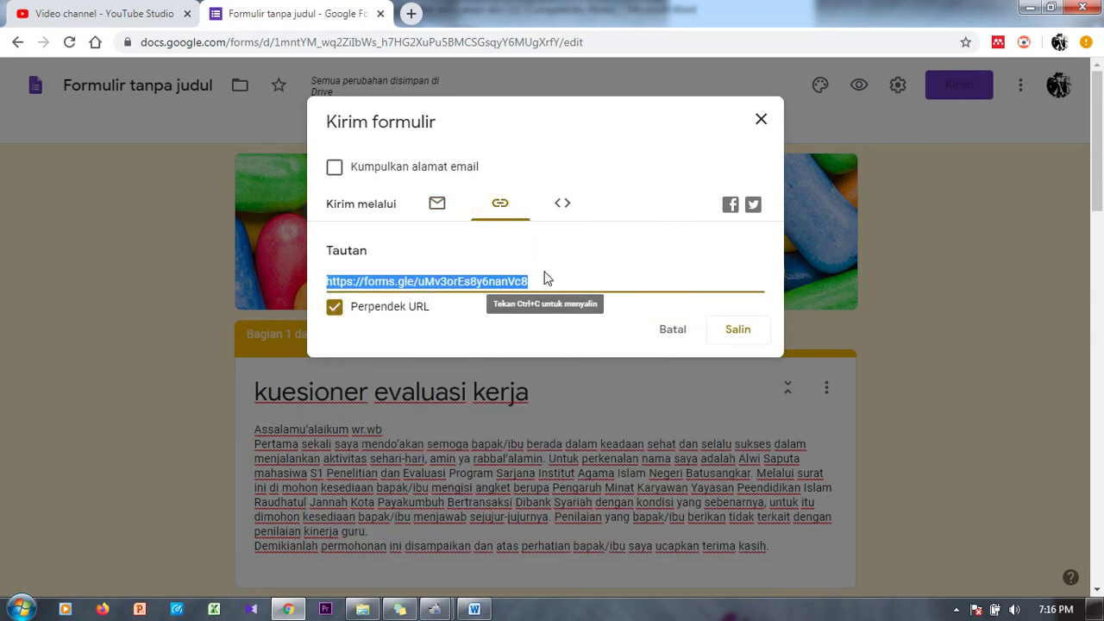
{"action": "left_click", "coordinate": [736, 333]}
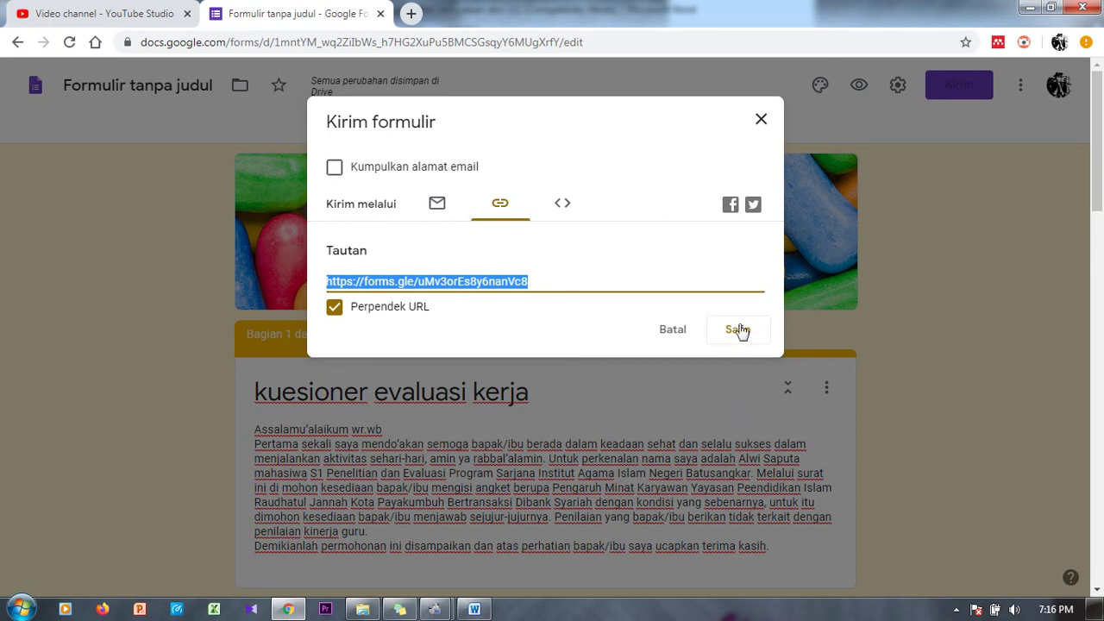
{"action": "left_click", "coordinate": [761, 120]}
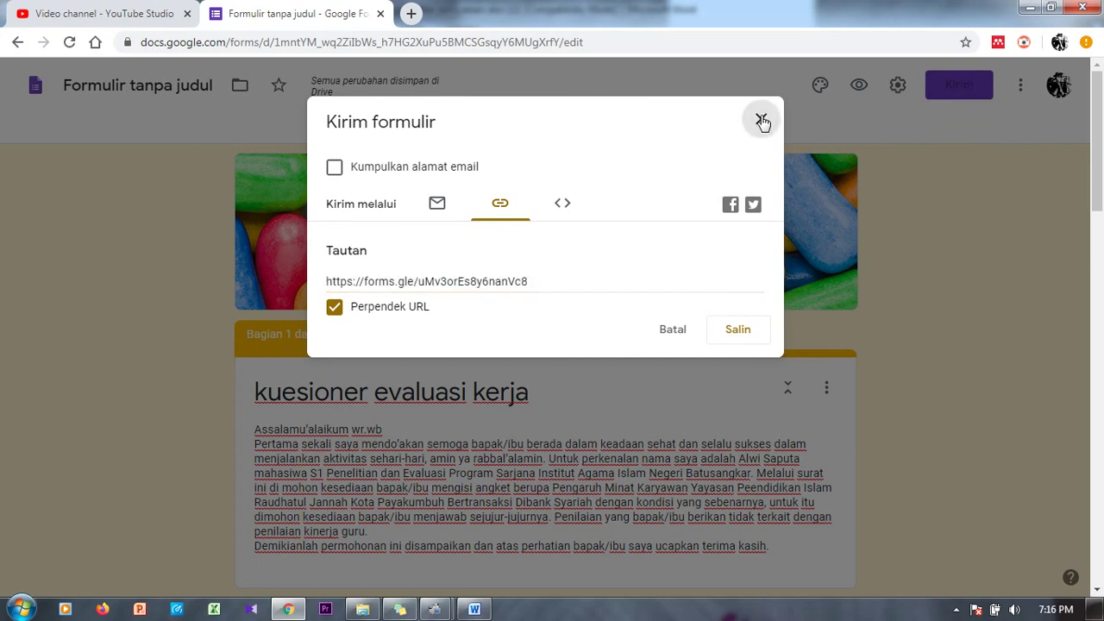